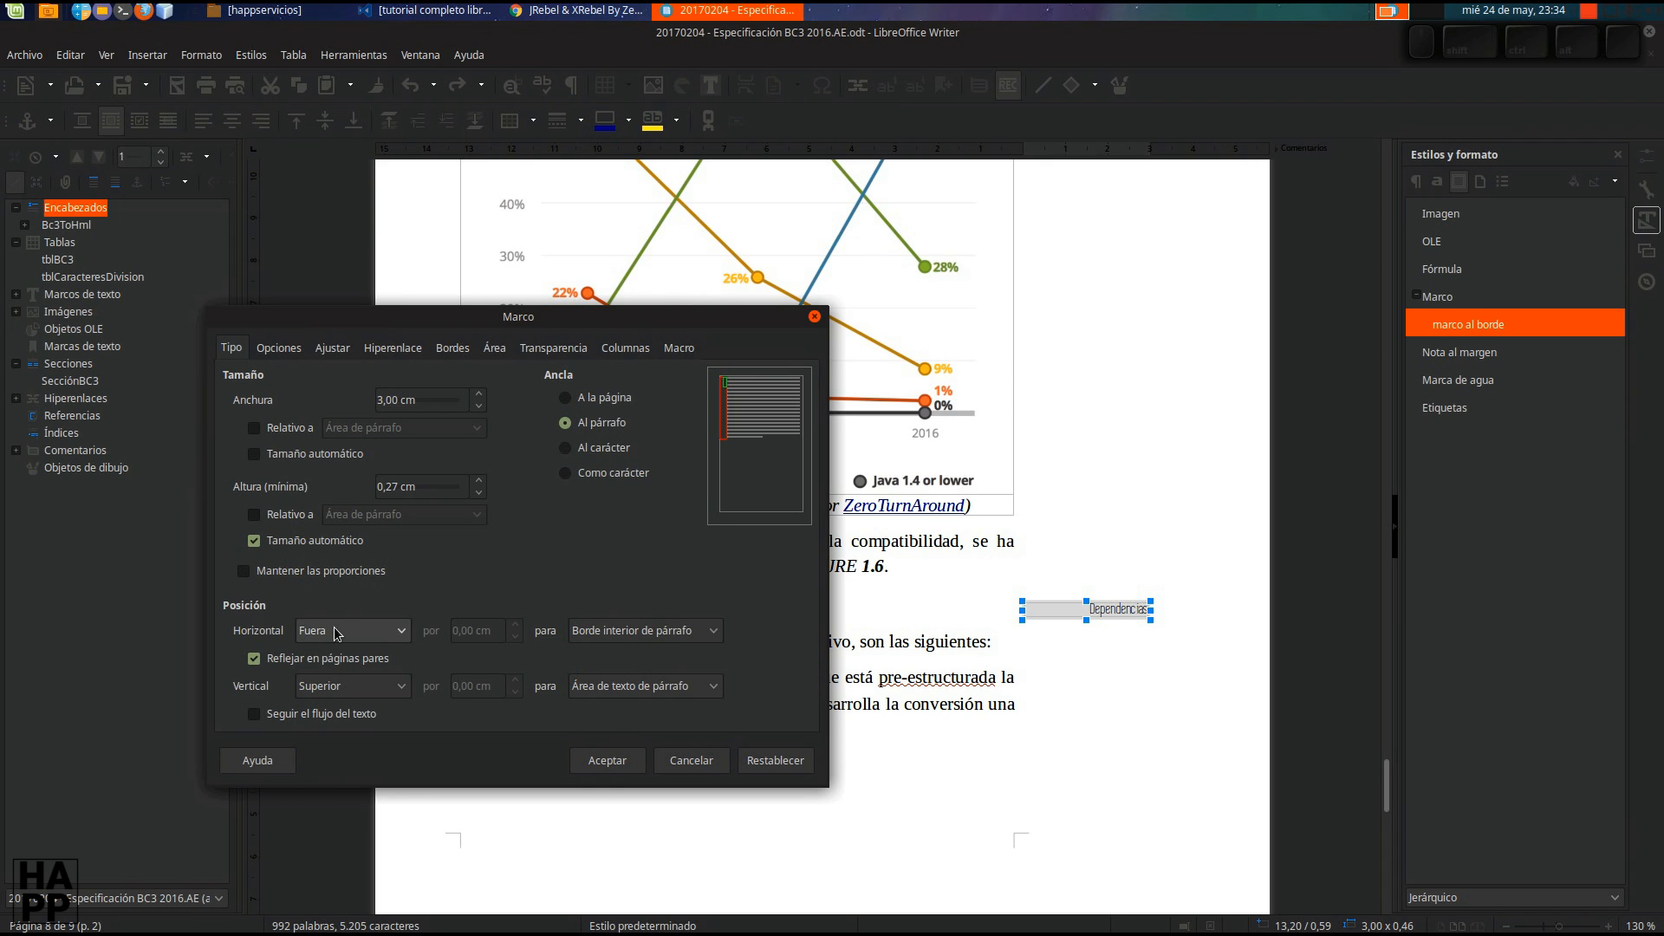
# Review the horizontal alignment choices and their reference areas in the Dependencias frame's position settings.
pyautogui.click(646, 630)
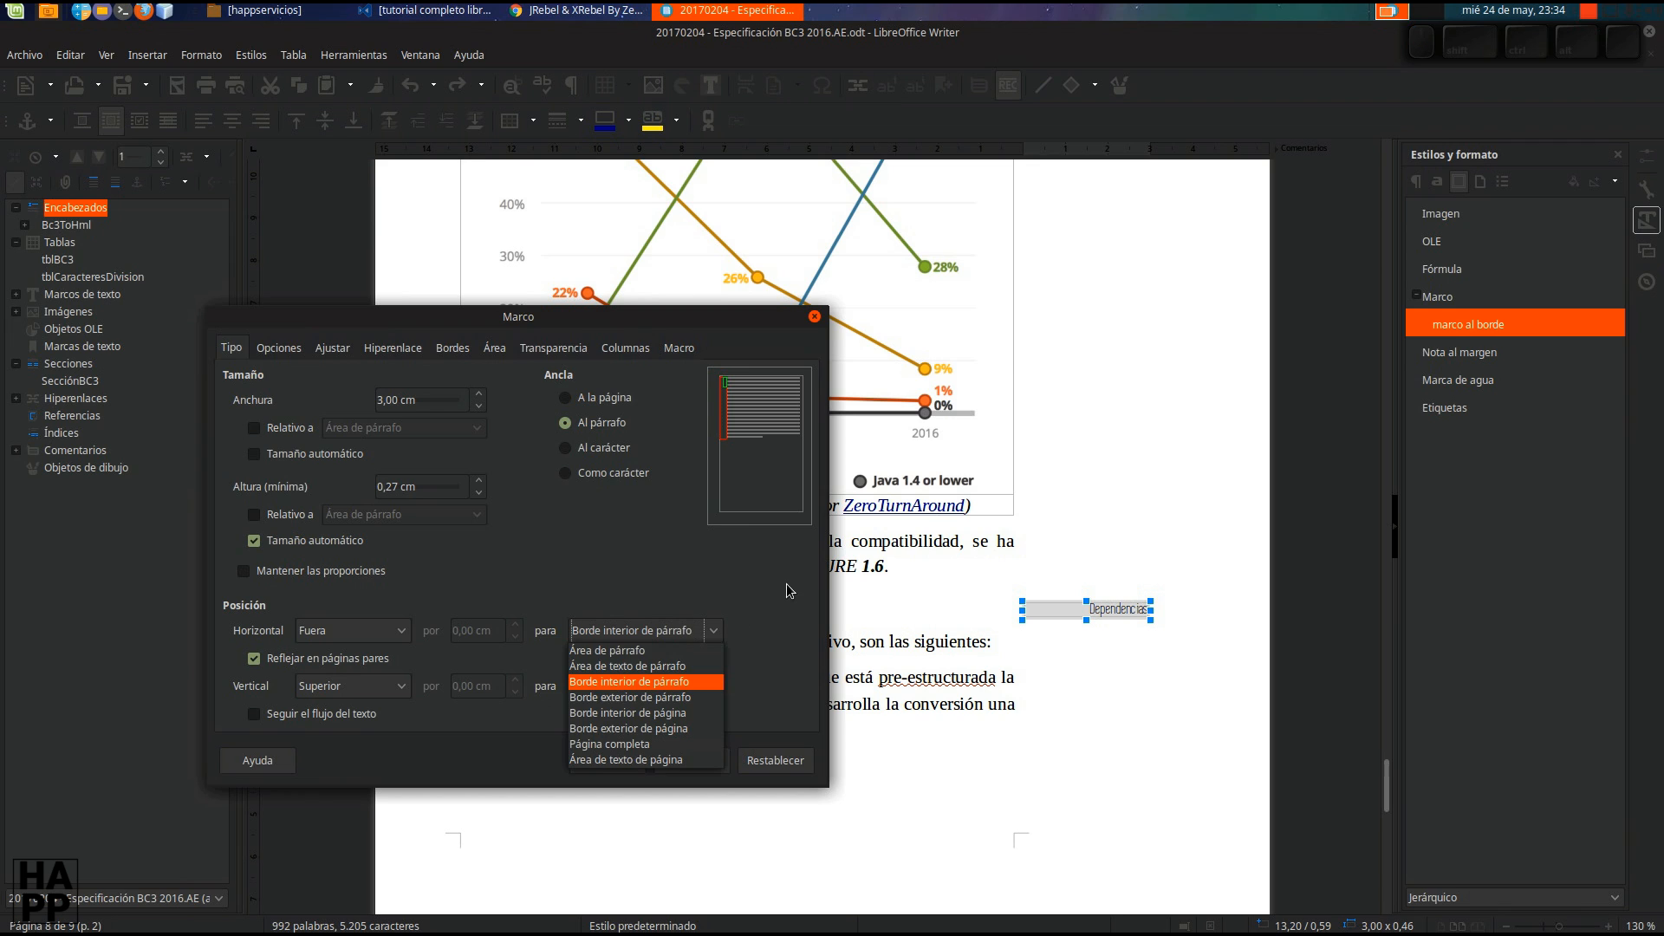
pyautogui.click(390, 624)
pyautogui.click(390, 636)
pyautogui.click(454, 585)
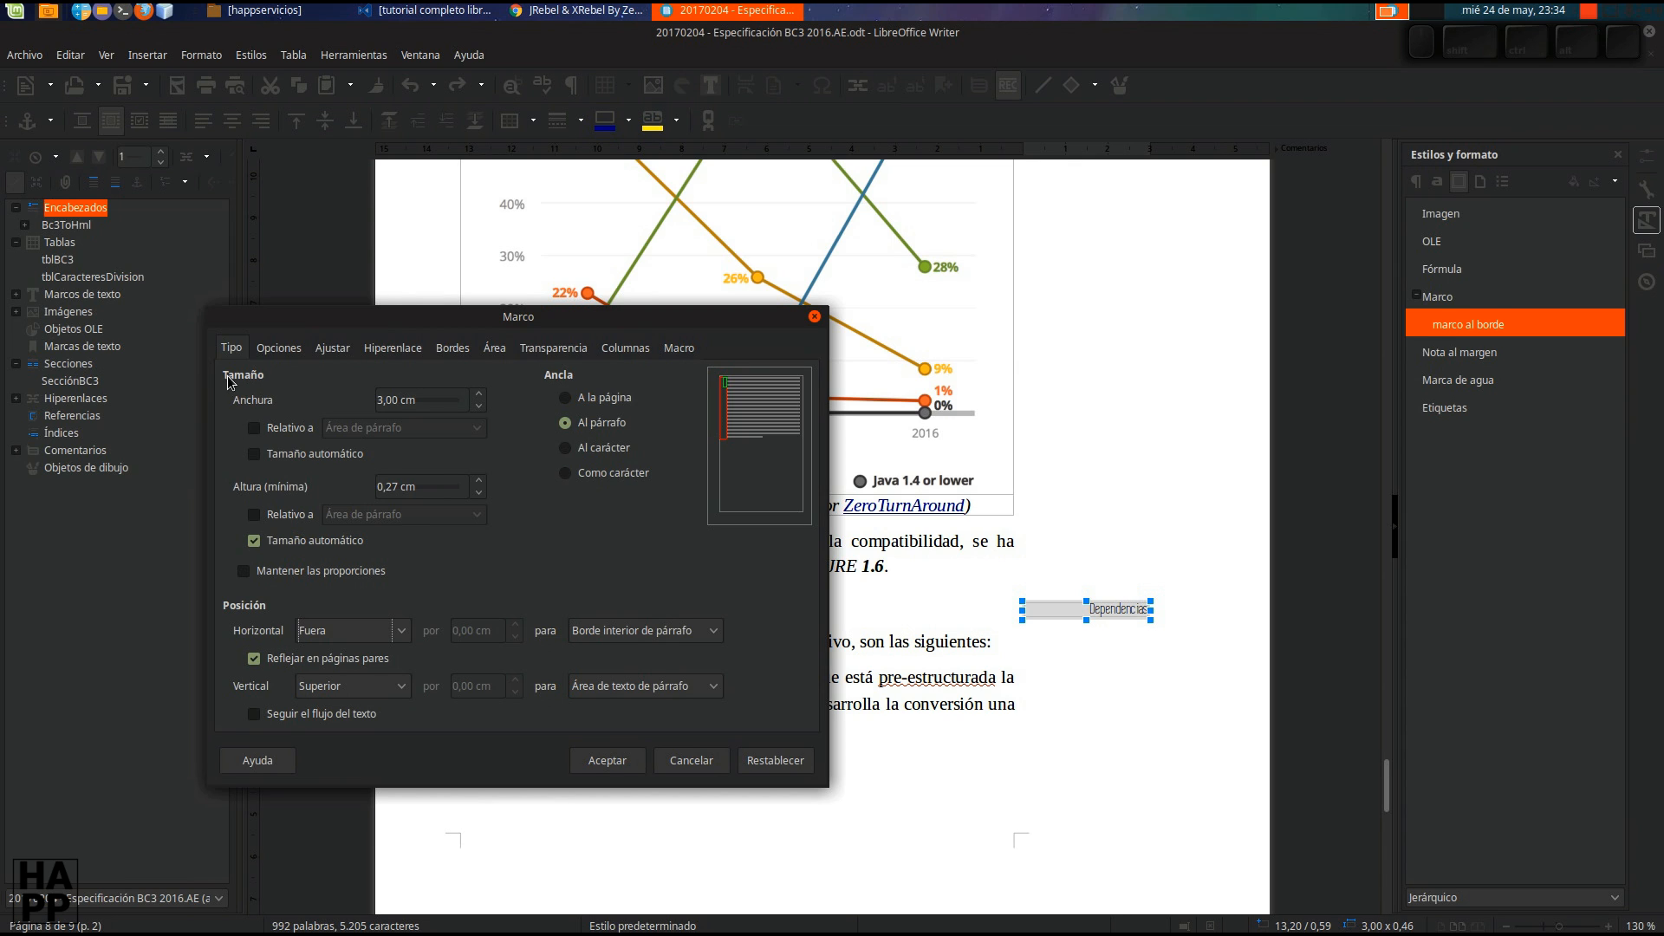
# Examine the Dependencias frame's options, wrap, hyperlink, borders, area, transparency, columns and macro settings, and accept the dialog.
pyautogui.click(279, 351)
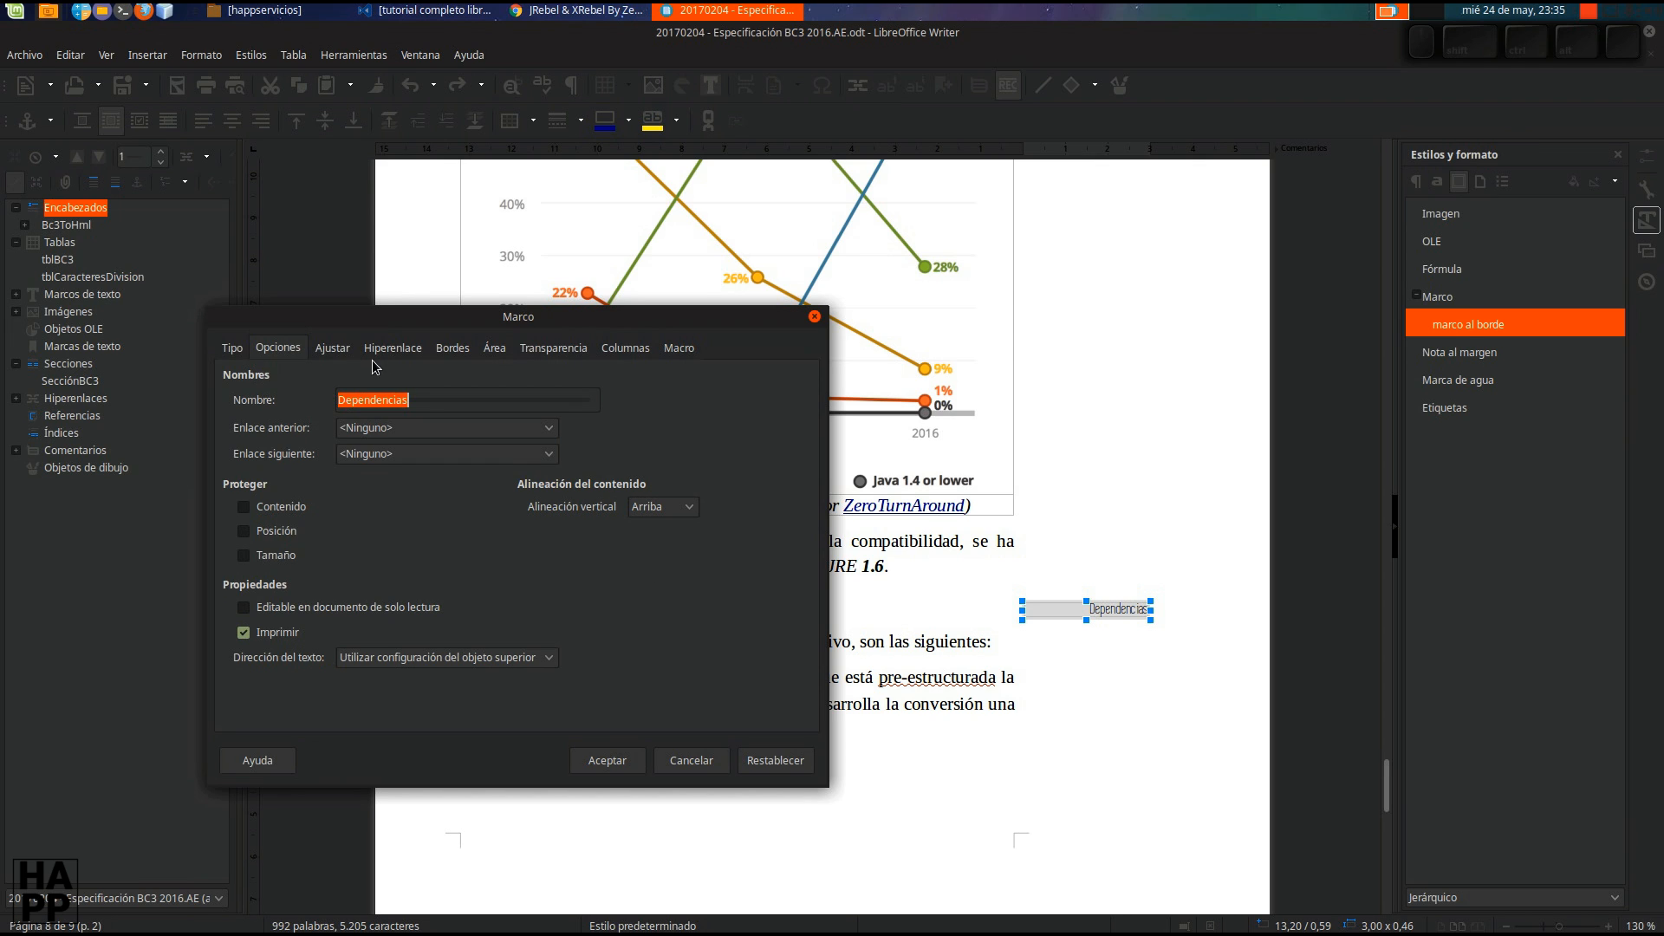
pyautogui.click(330, 351)
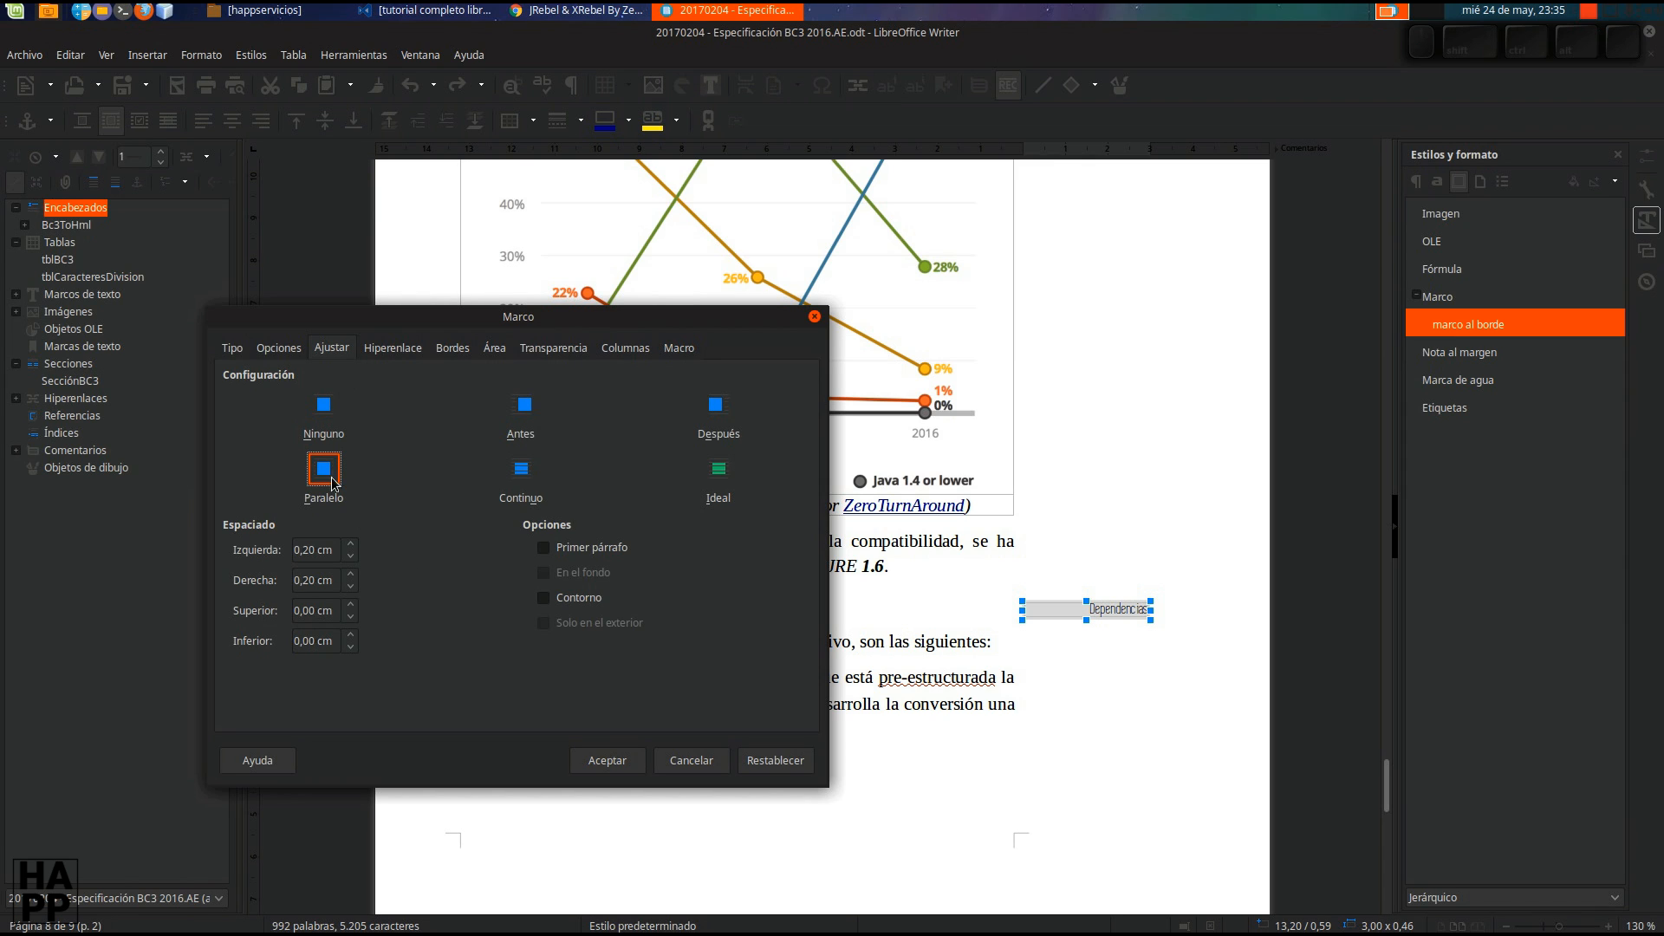
pyautogui.click(388, 351)
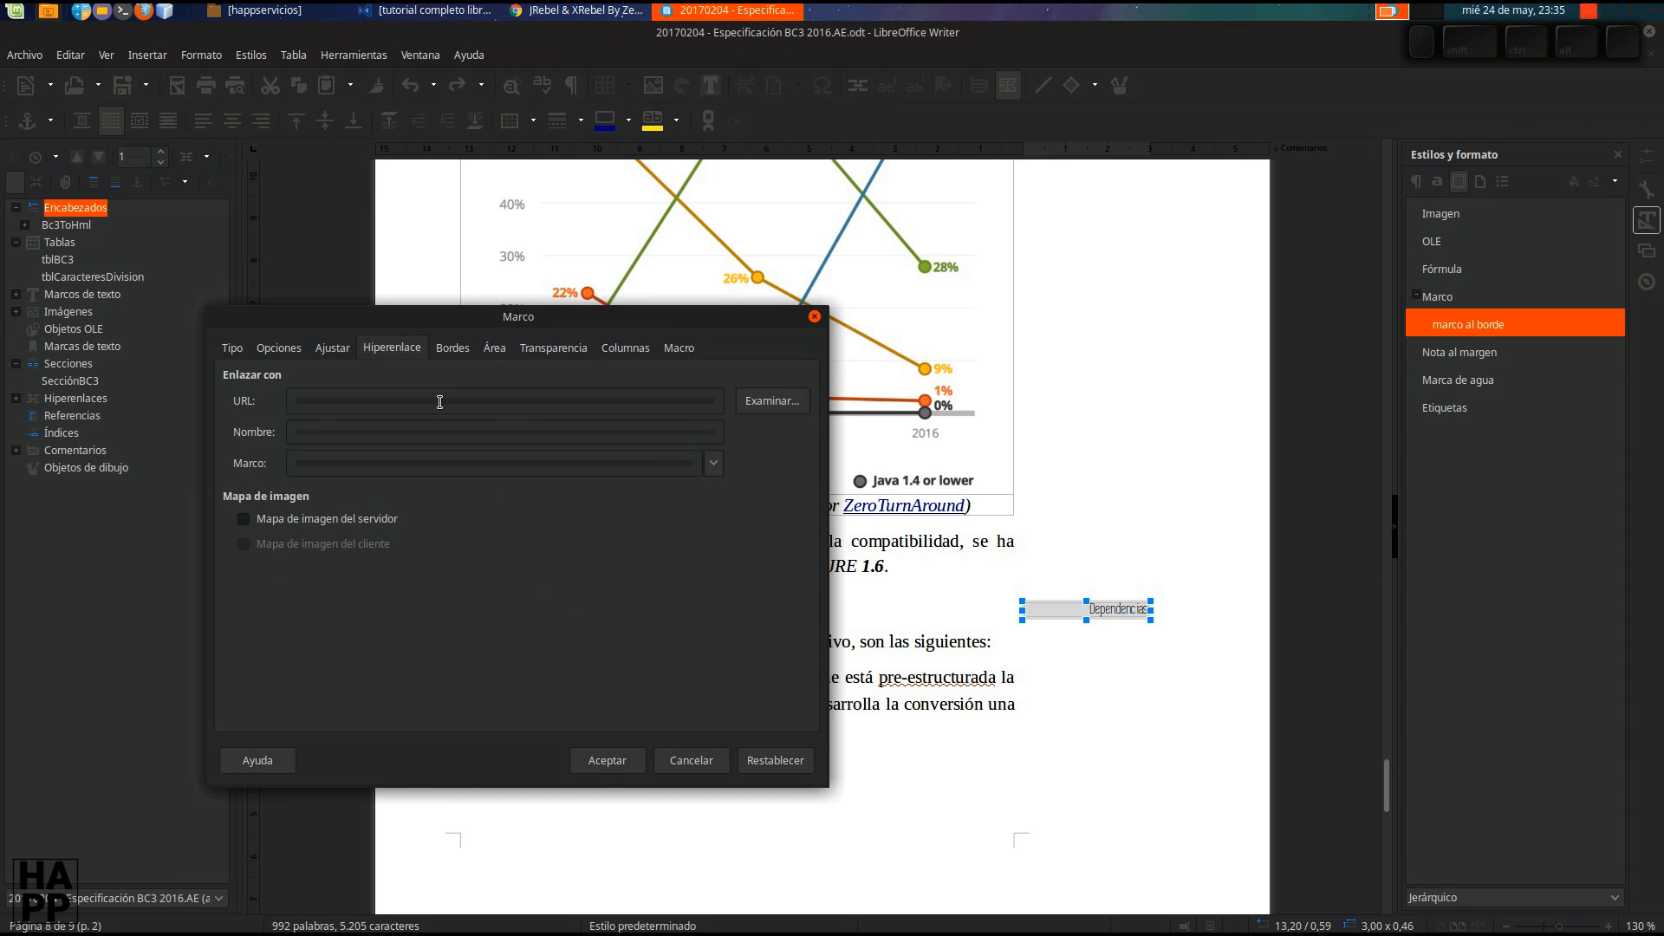
pyautogui.click(454, 349)
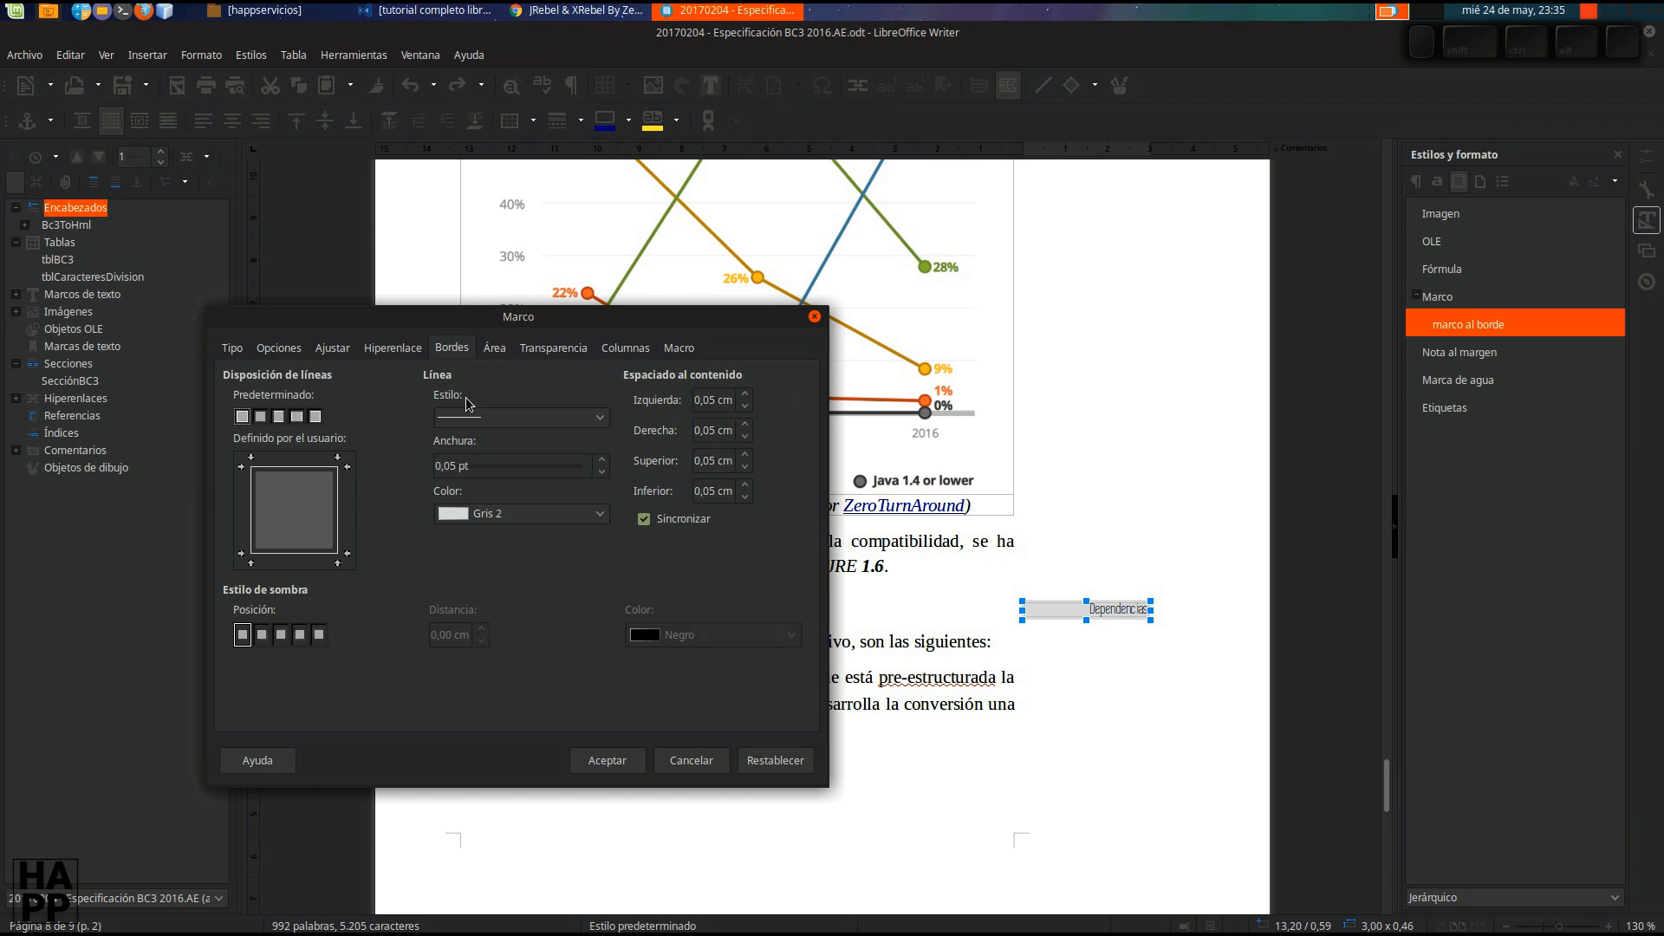
pyautogui.click(505, 352)
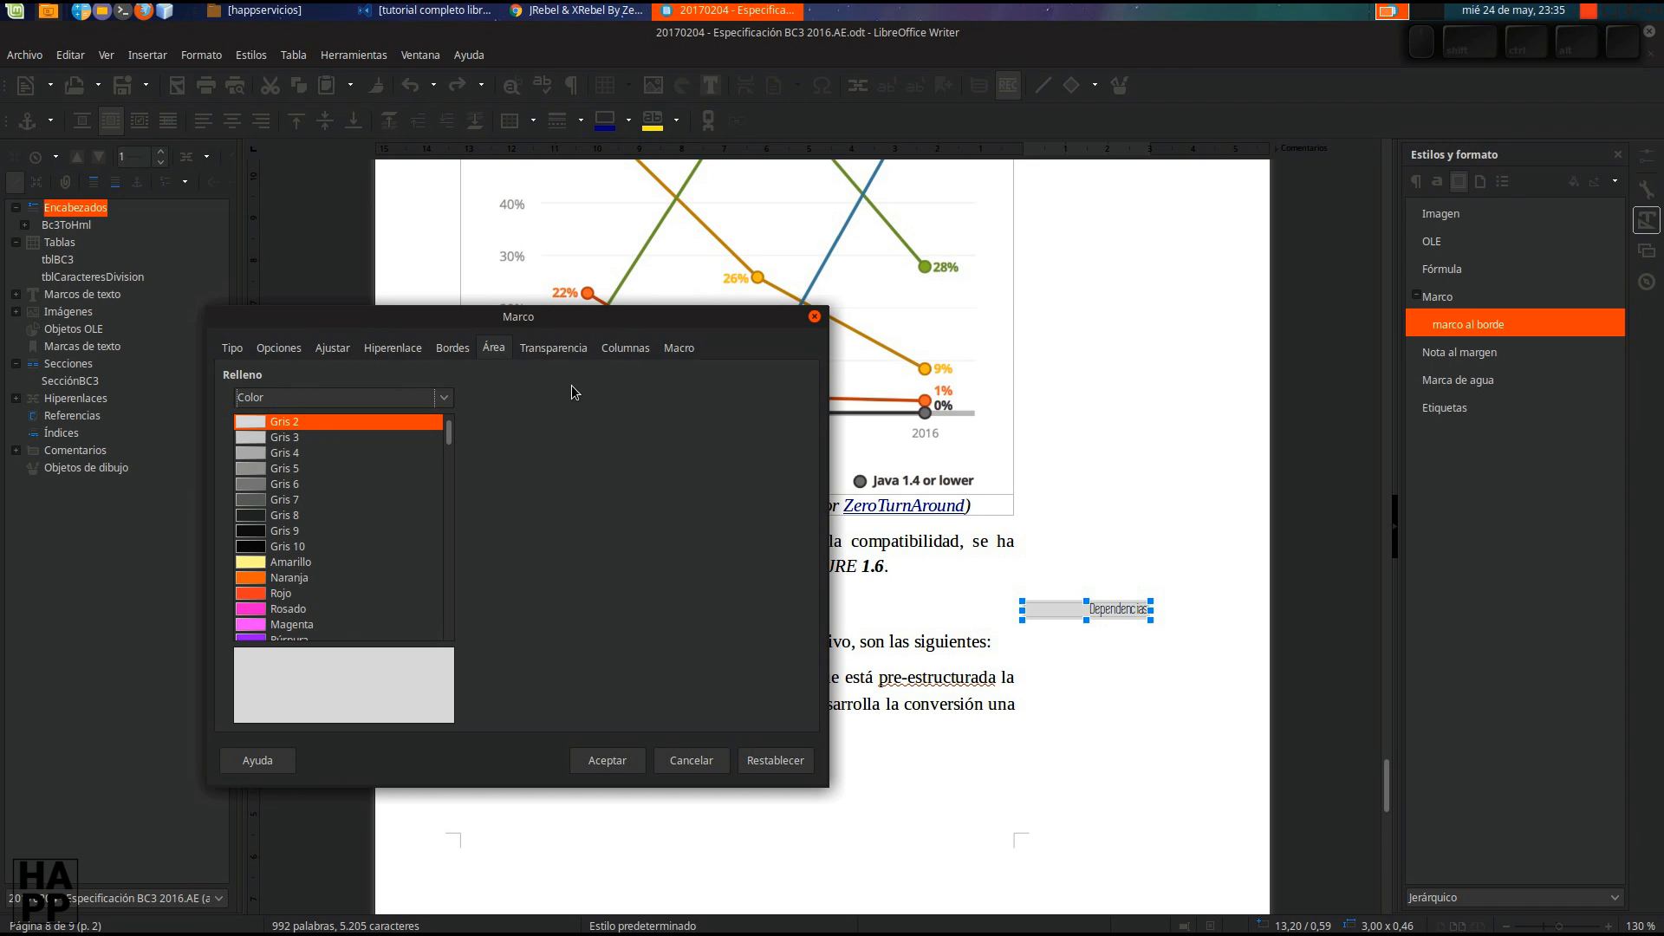
pyautogui.click(553, 347)
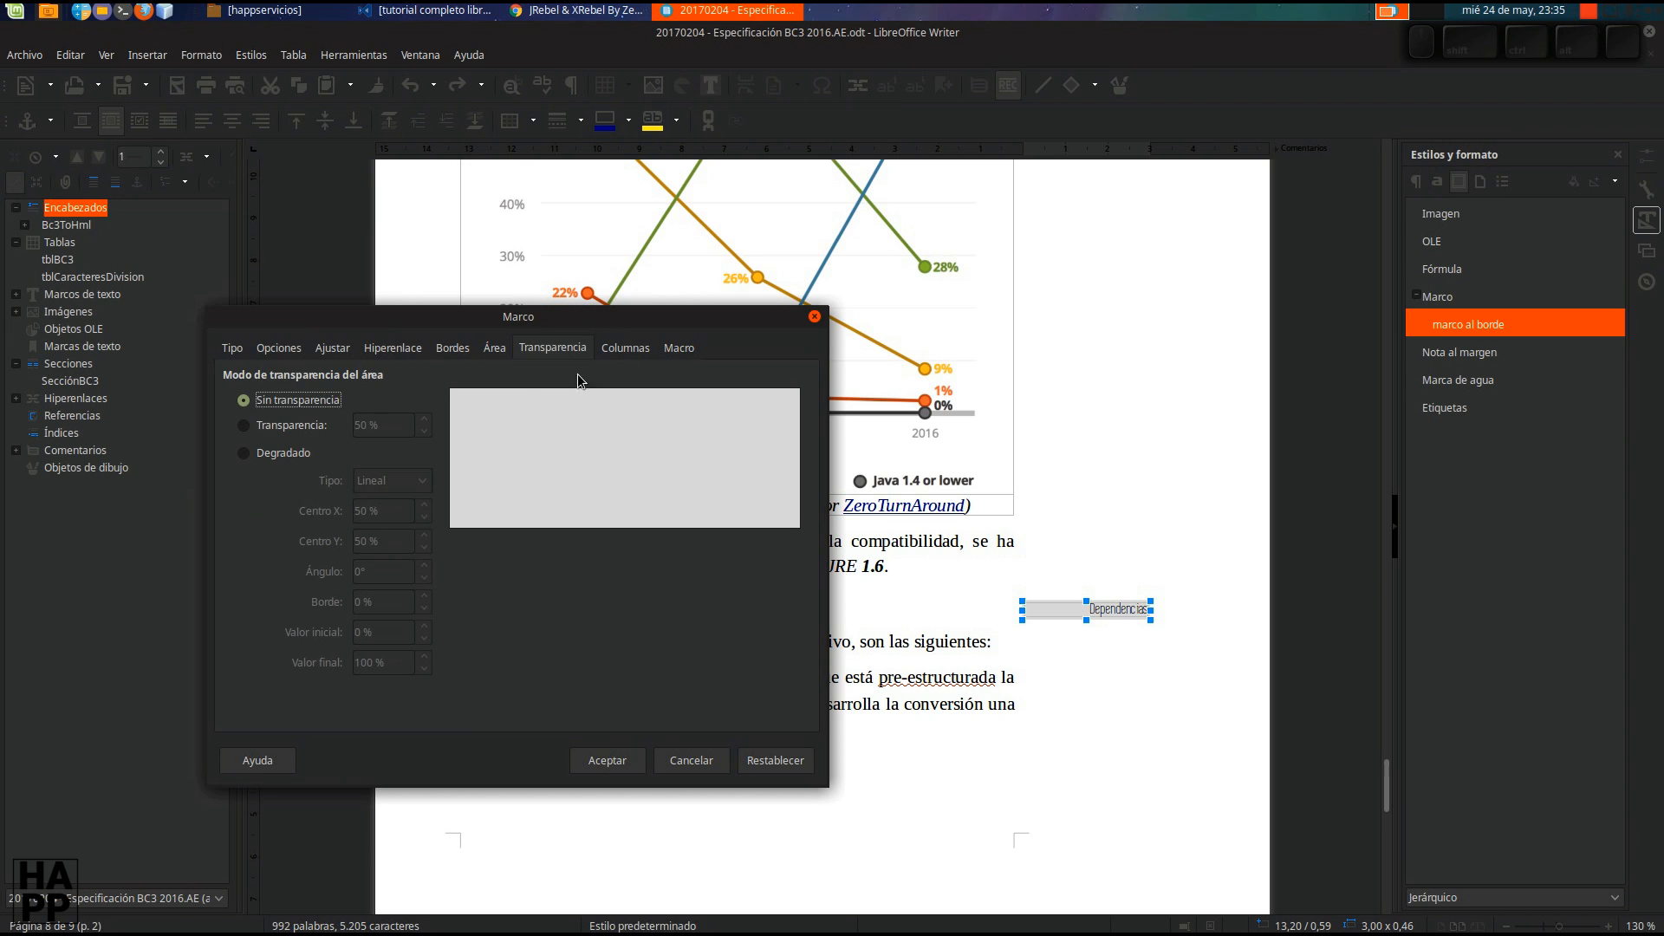
pyautogui.click(633, 347)
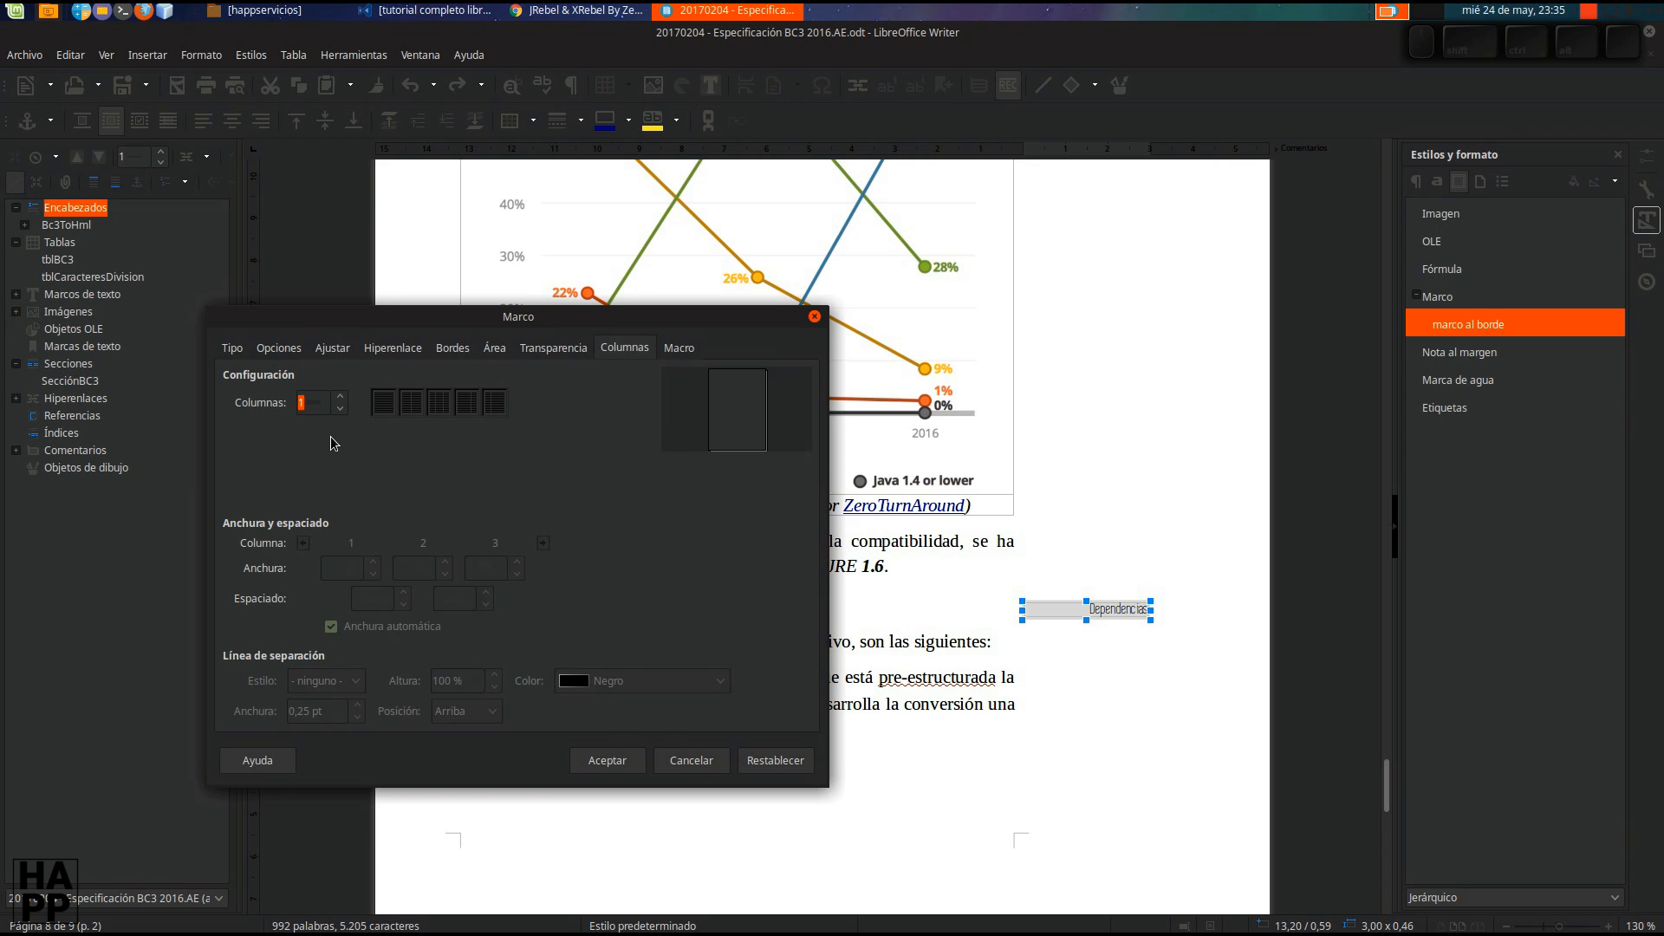
pyautogui.click(679, 347)
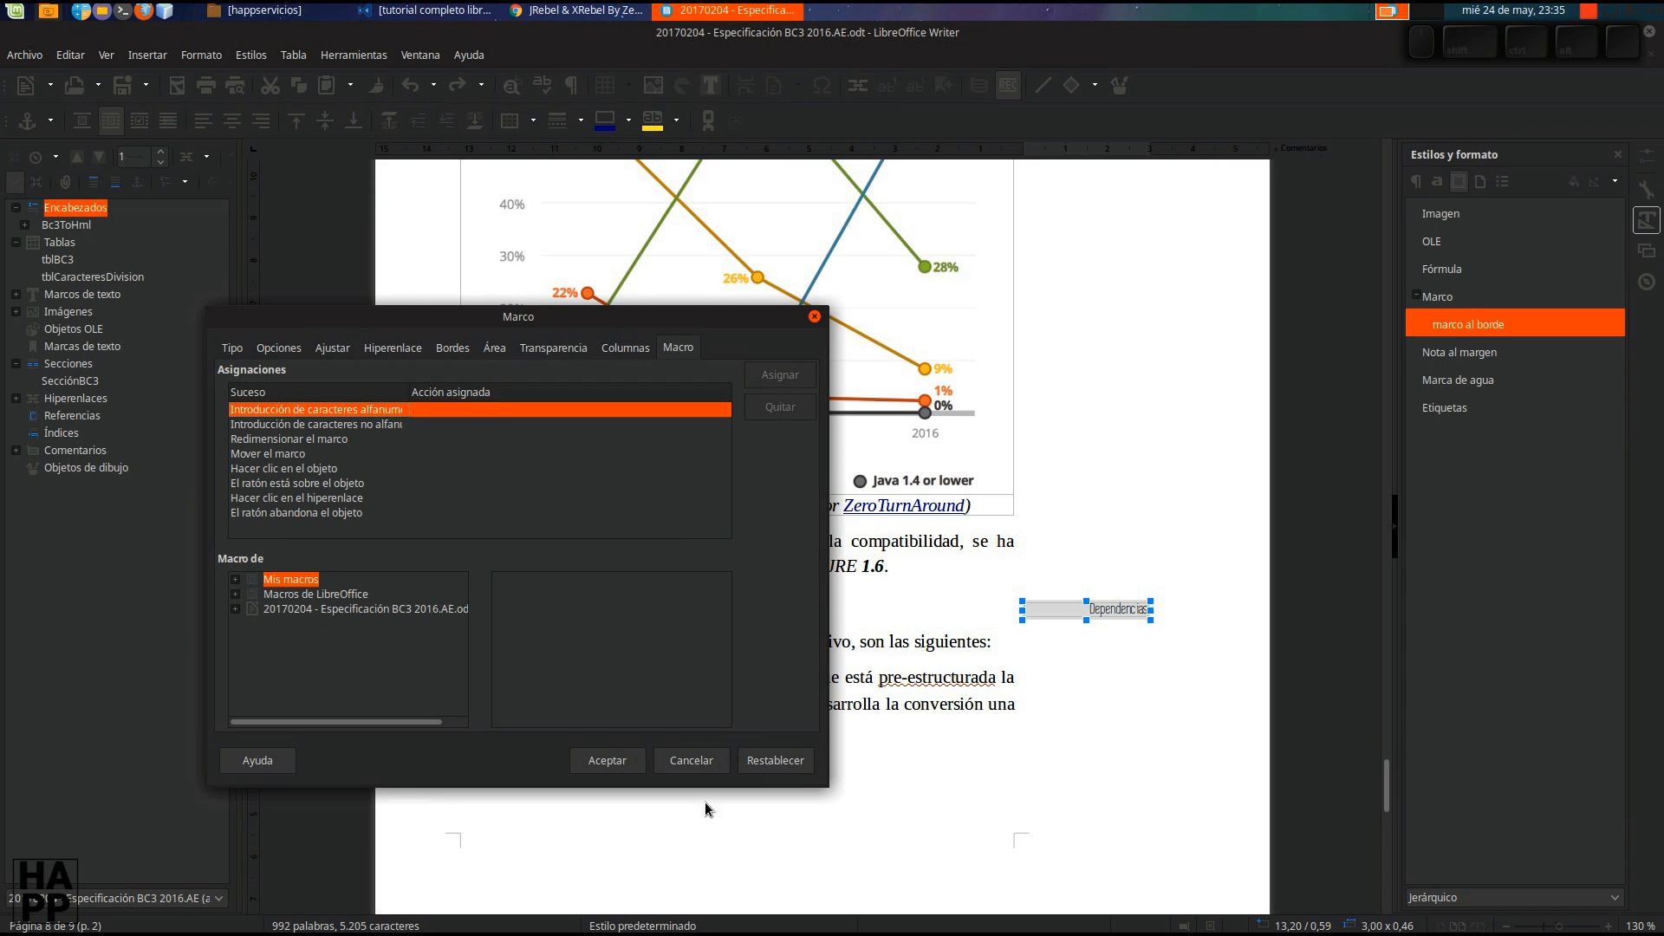
pyautogui.click(607, 760)
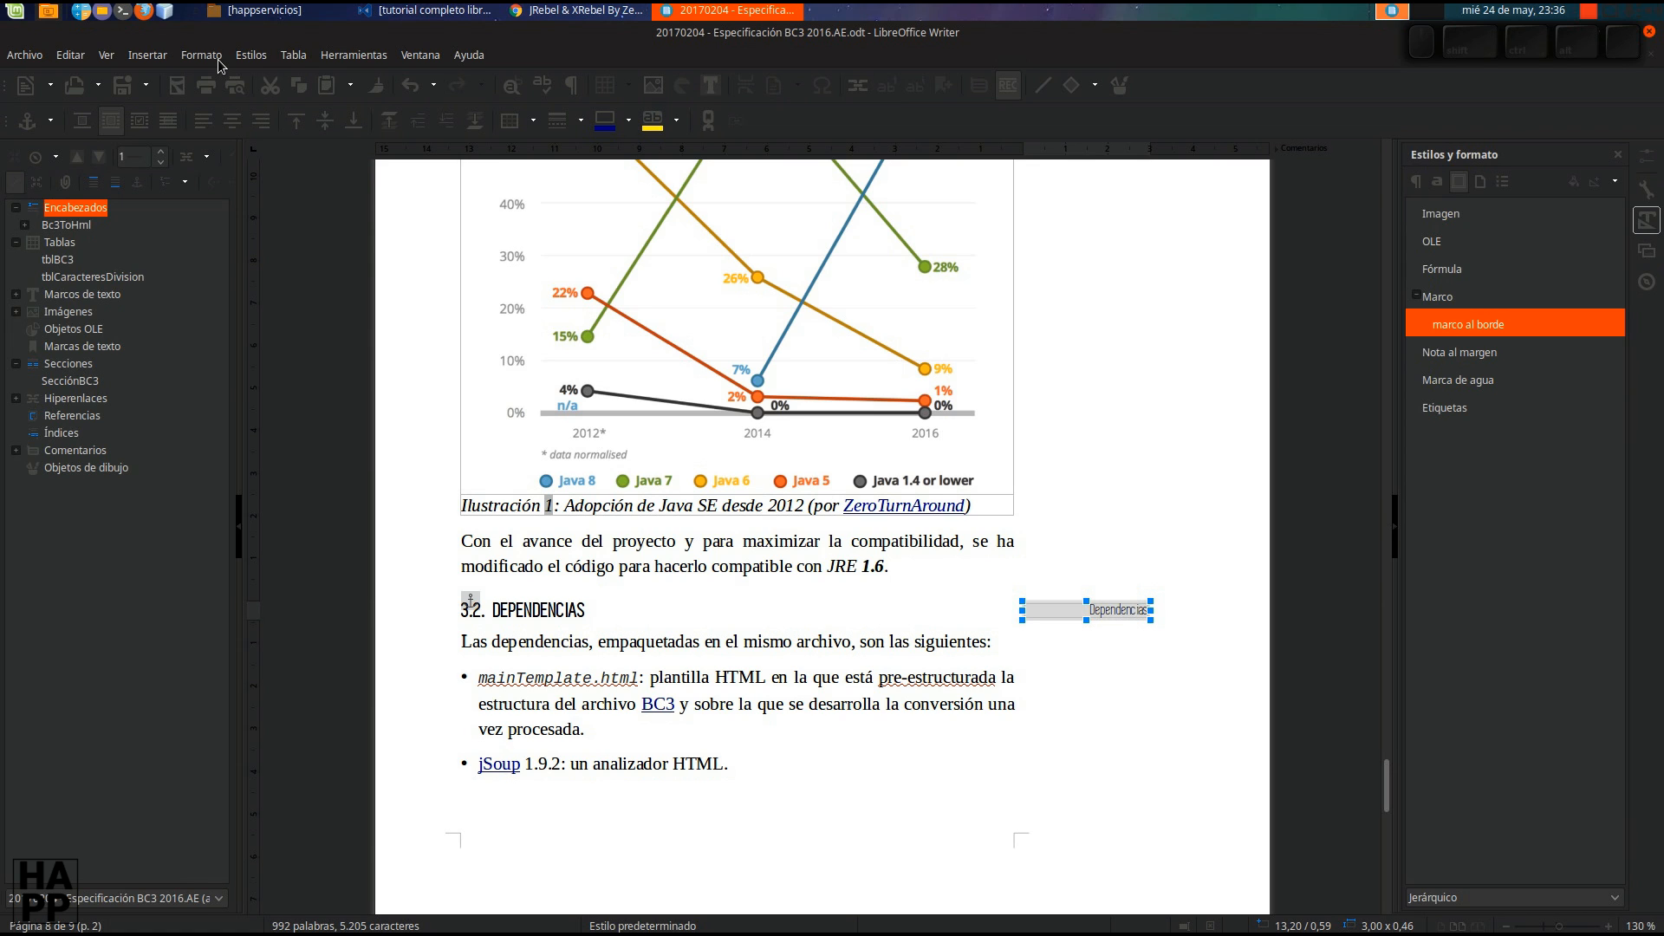
# View the title and description fields of the Dependencias margin frame and close them without entering anything.
pyautogui.click(220, 60)
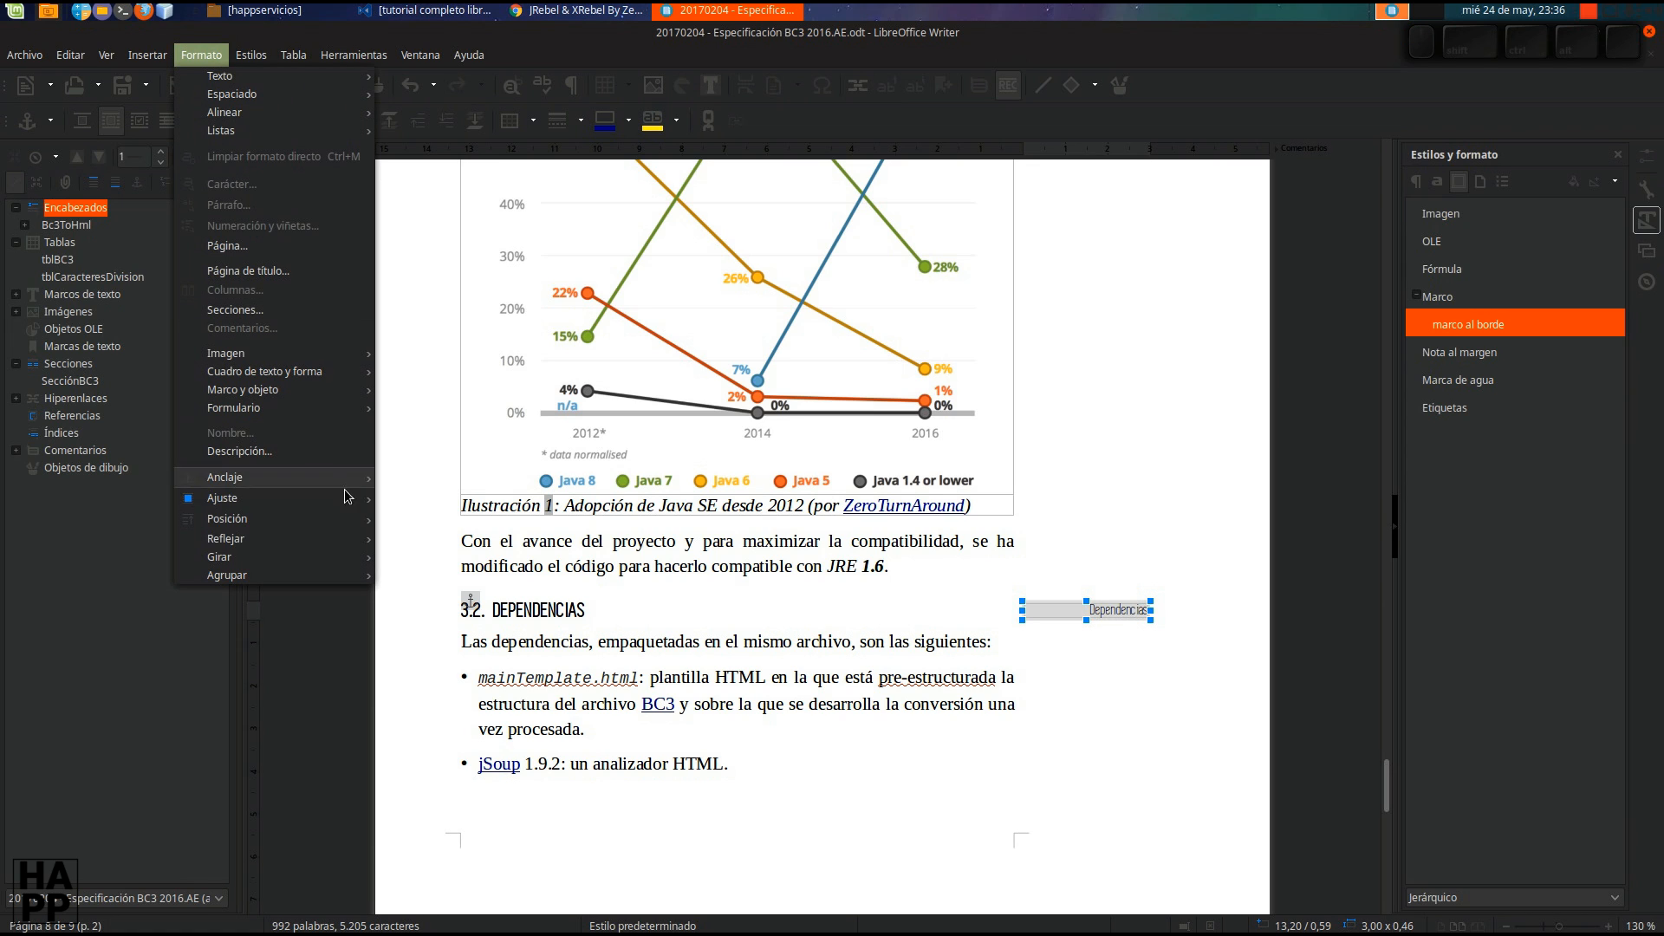
pyautogui.click(285, 459)
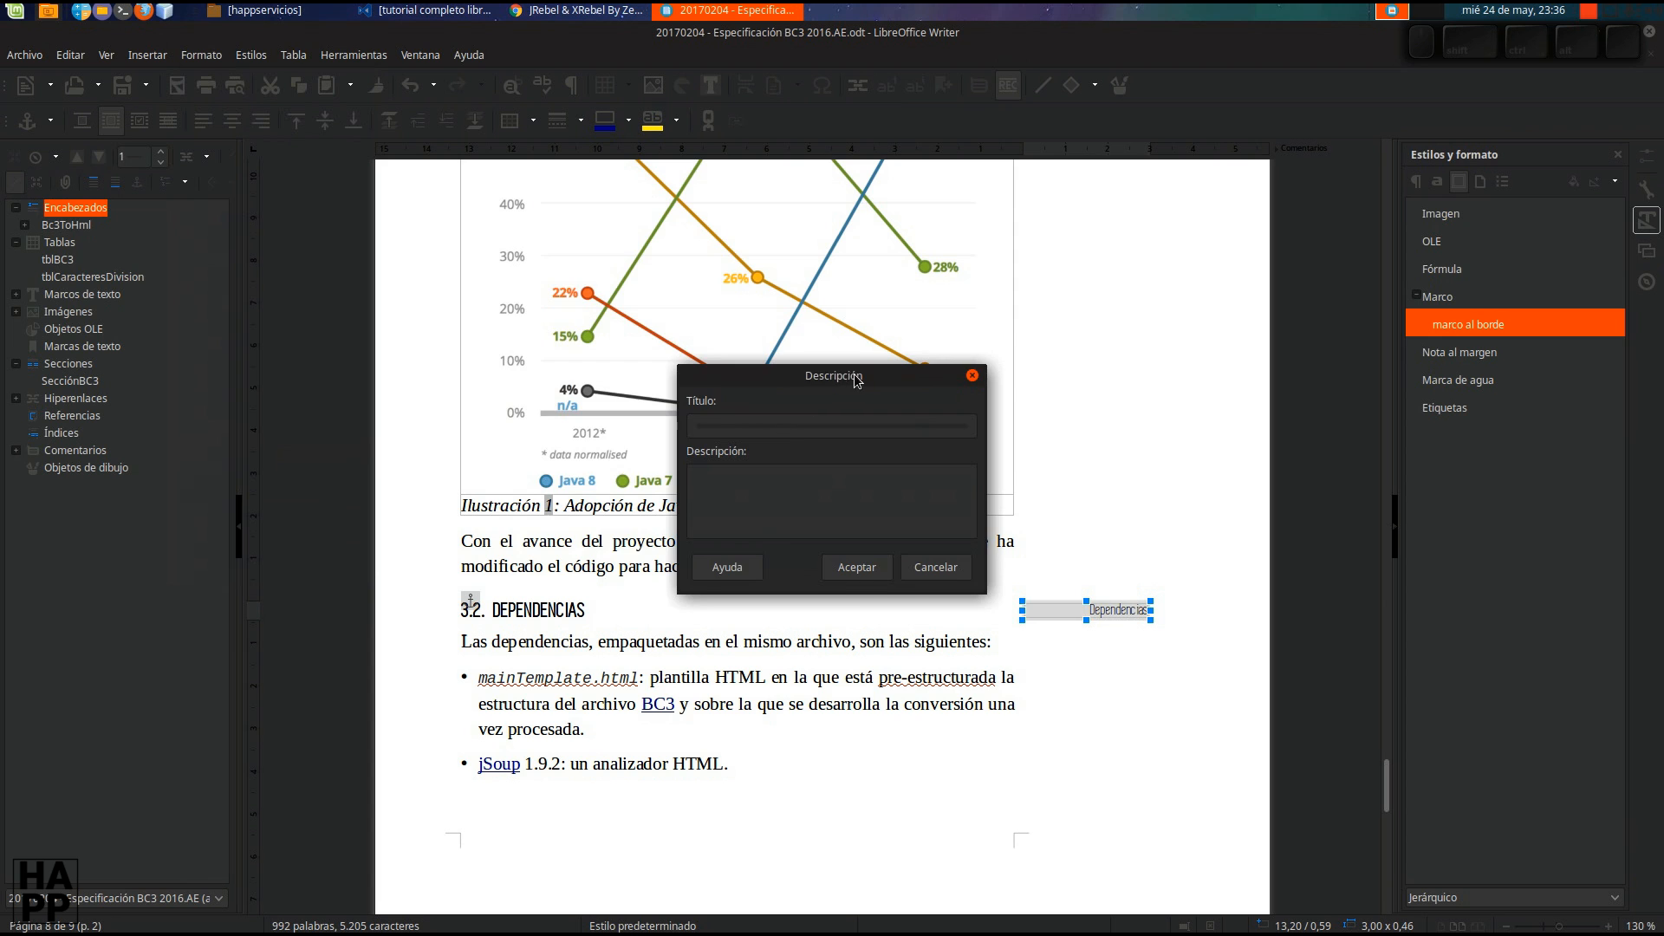
pyautogui.moveTo(853, 381); pyautogui.dragTo(667, 258)
pyautogui.click(751, 444)
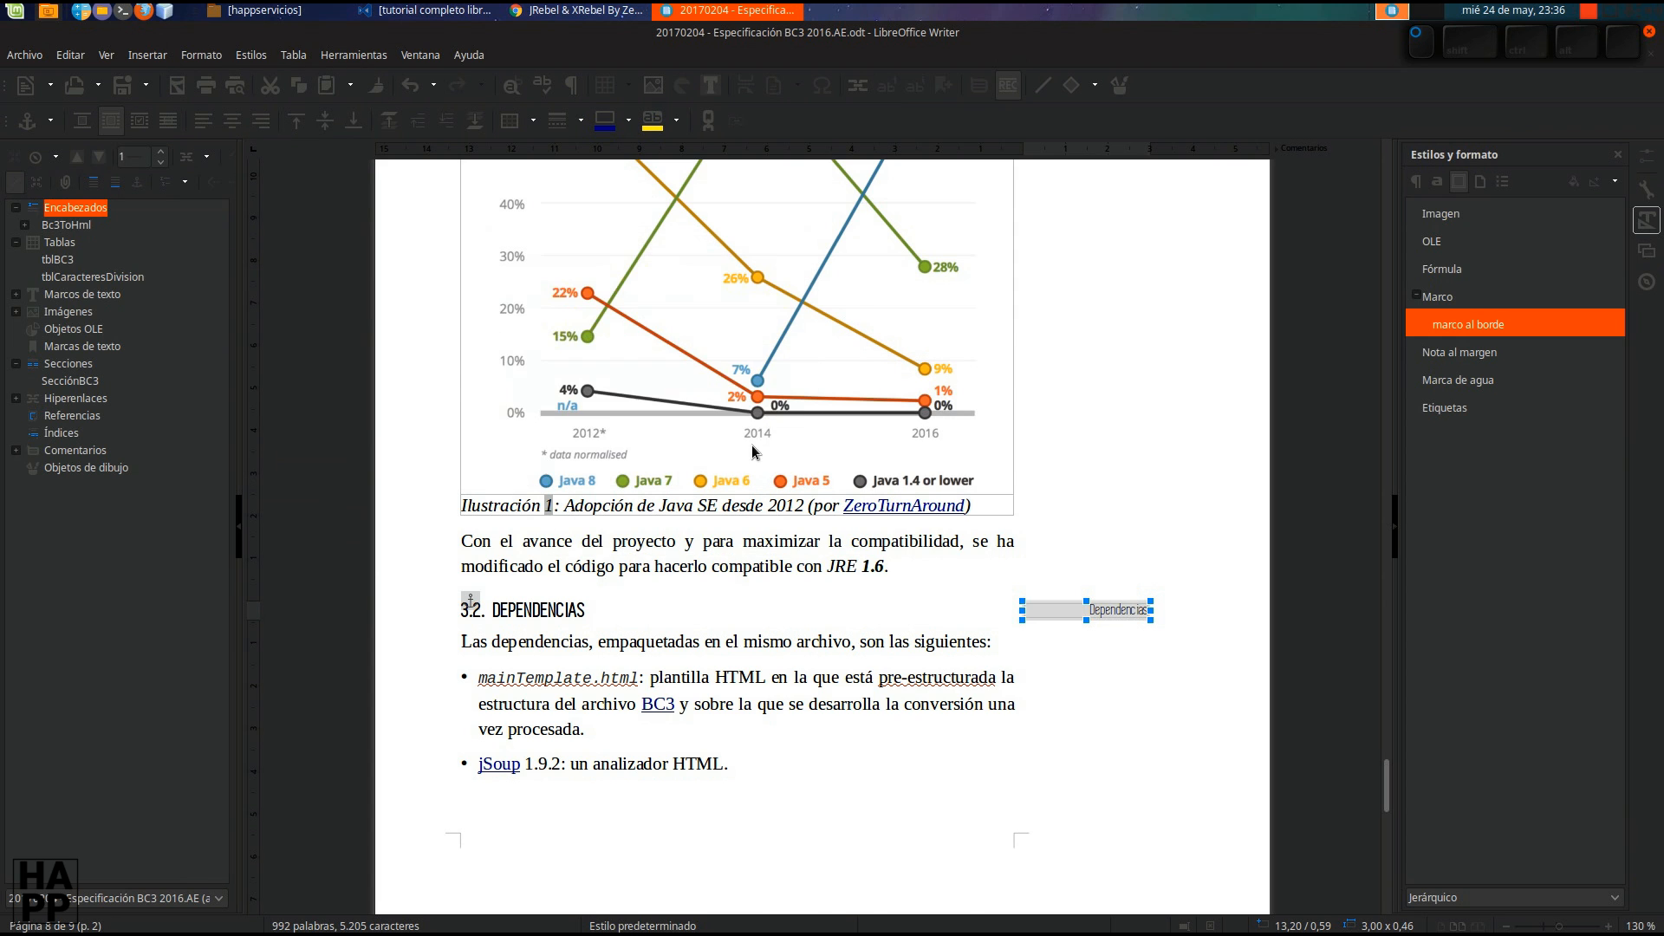
# View the title and description fields of the Java adoption chart image and cancel.
pyautogui.click(202, 56)
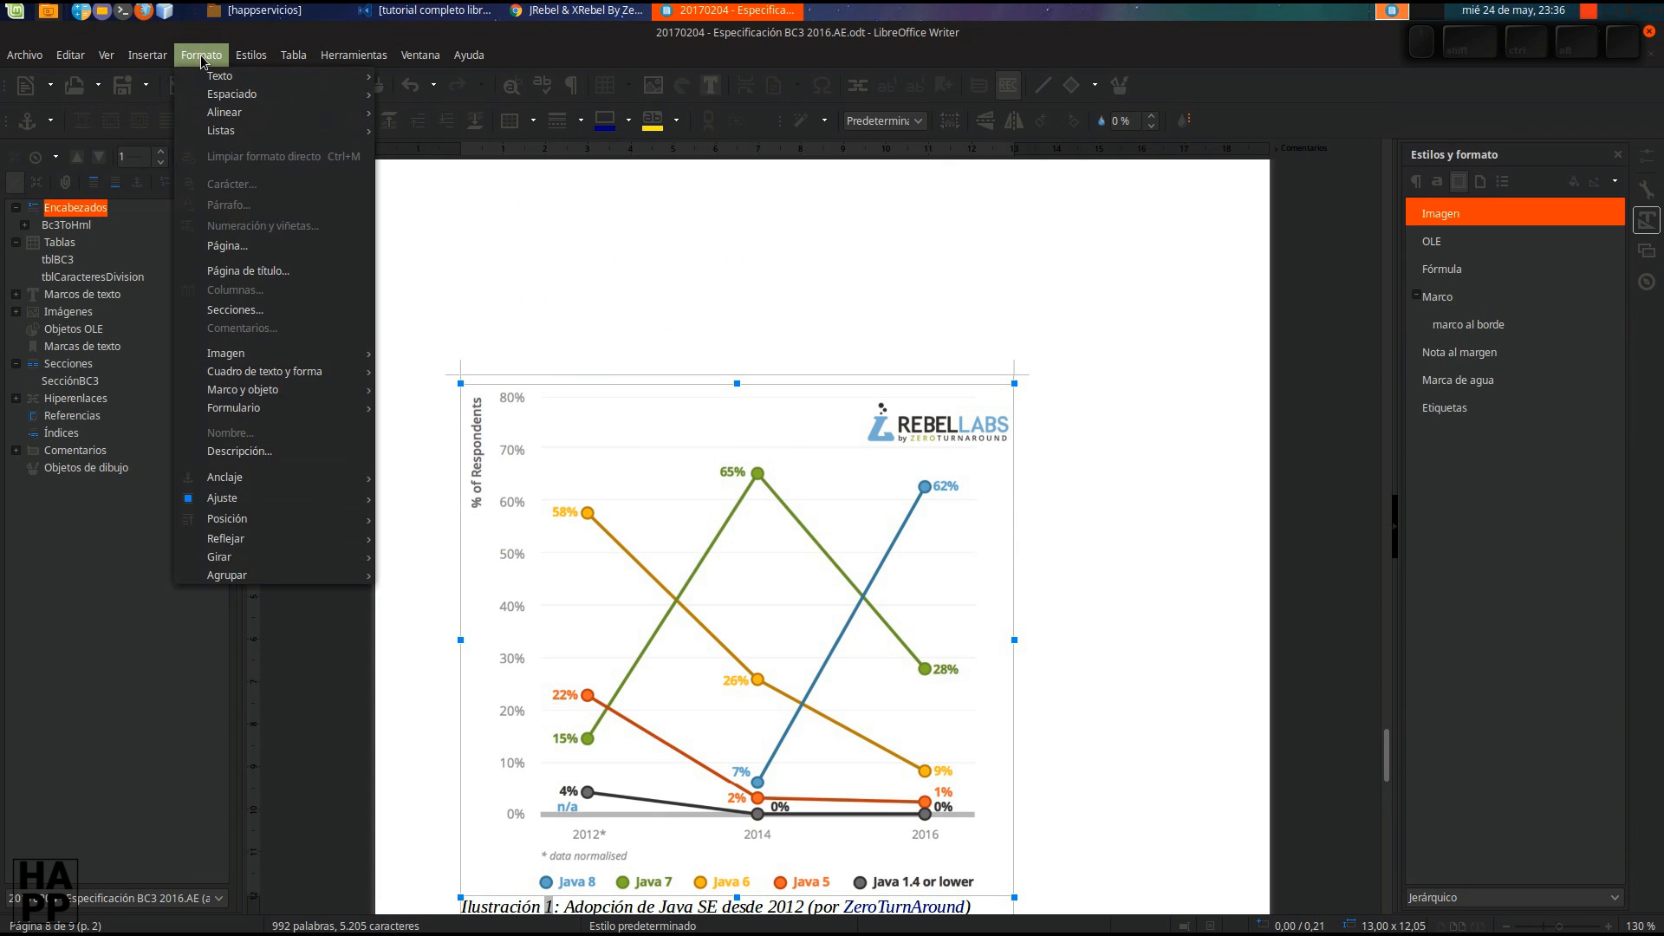
pyautogui.click(309, 450)
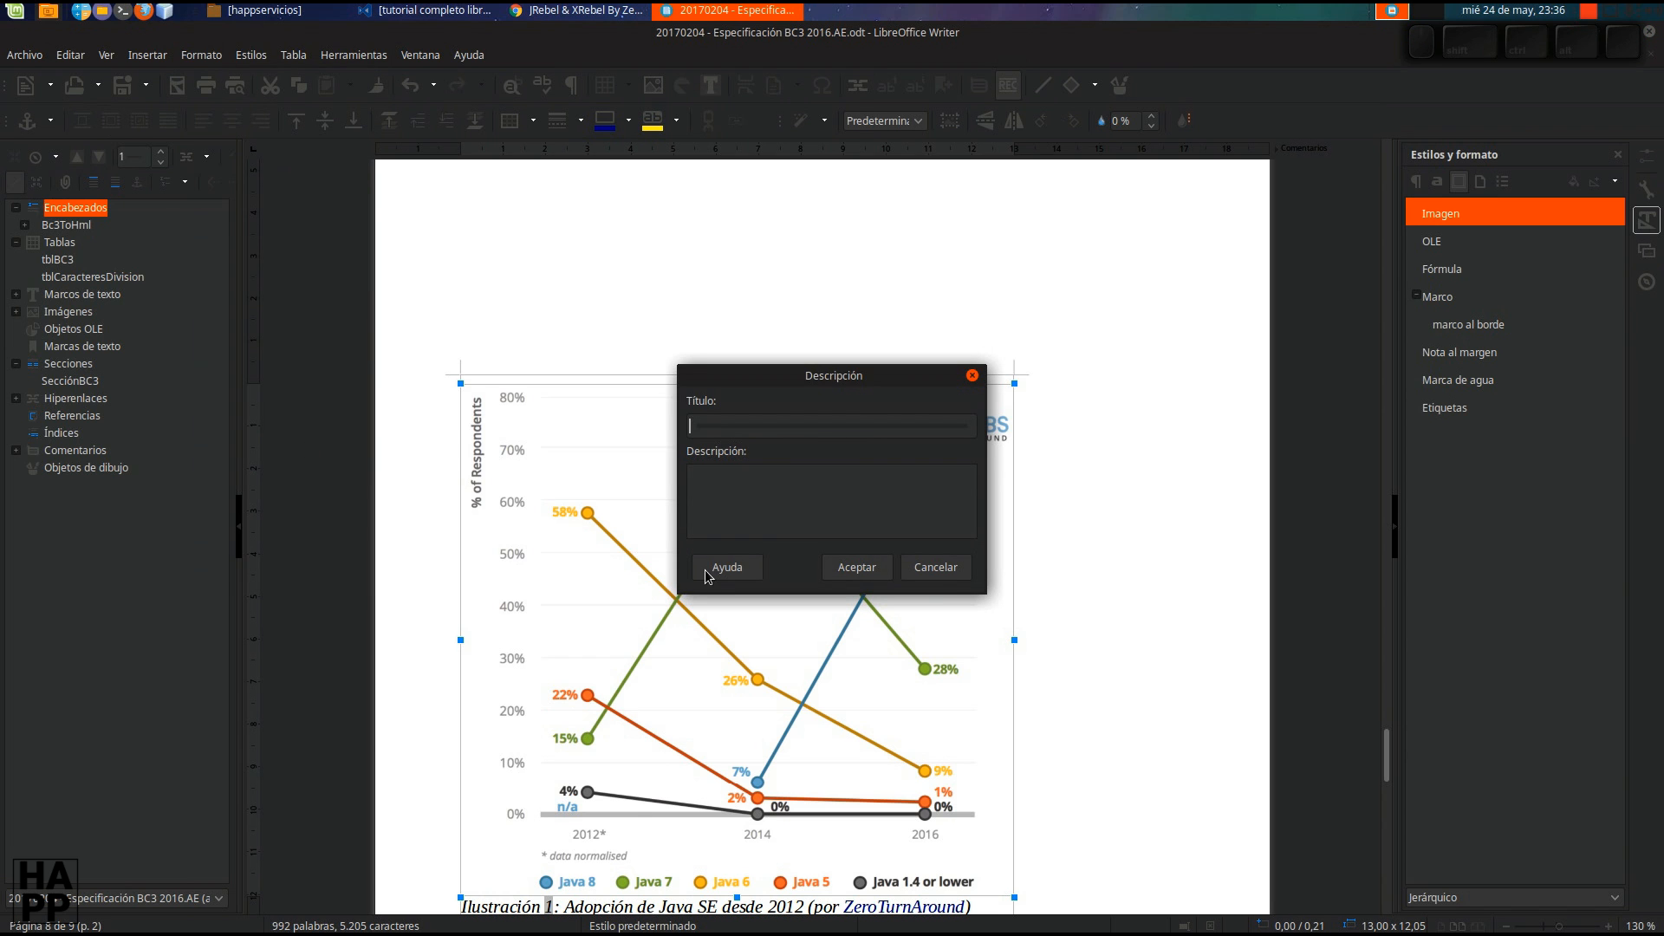
pyautogui.click(936, 572)
# Select the Dependencias margin frame, open its description from the frame's own commands, and cancel.
pyautogui.scroll(-5, 936, 578)
pyautogui.click(844, 608)
pyautogui.click(1047, 572)
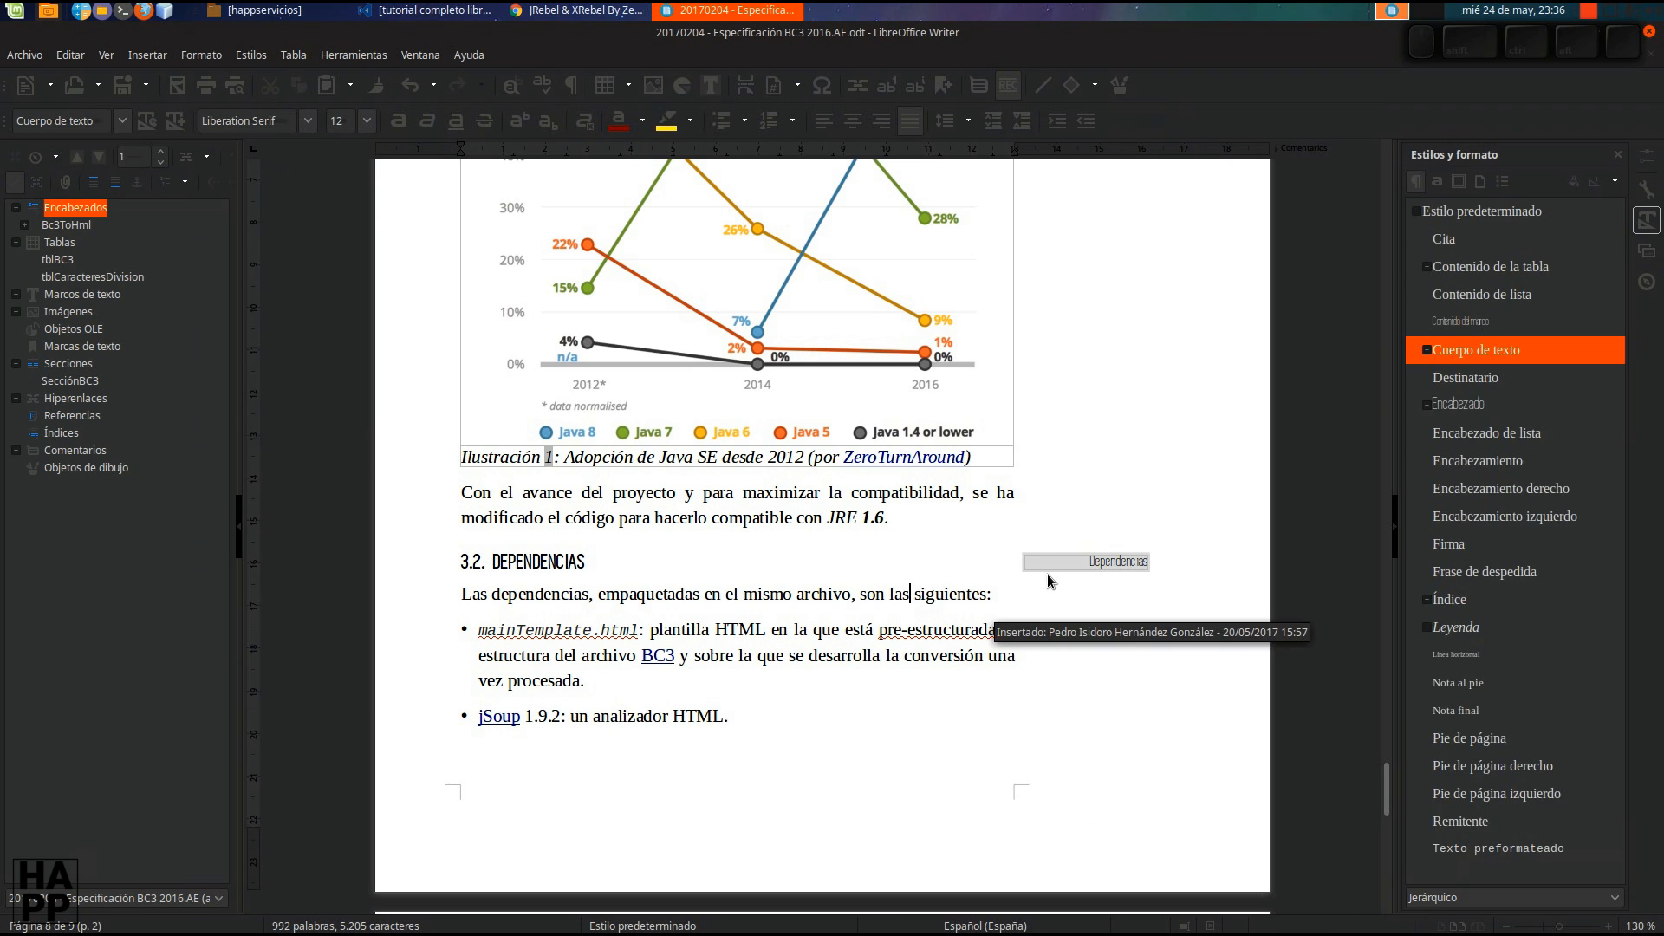
pyautogui.rightClick(1047, 571)
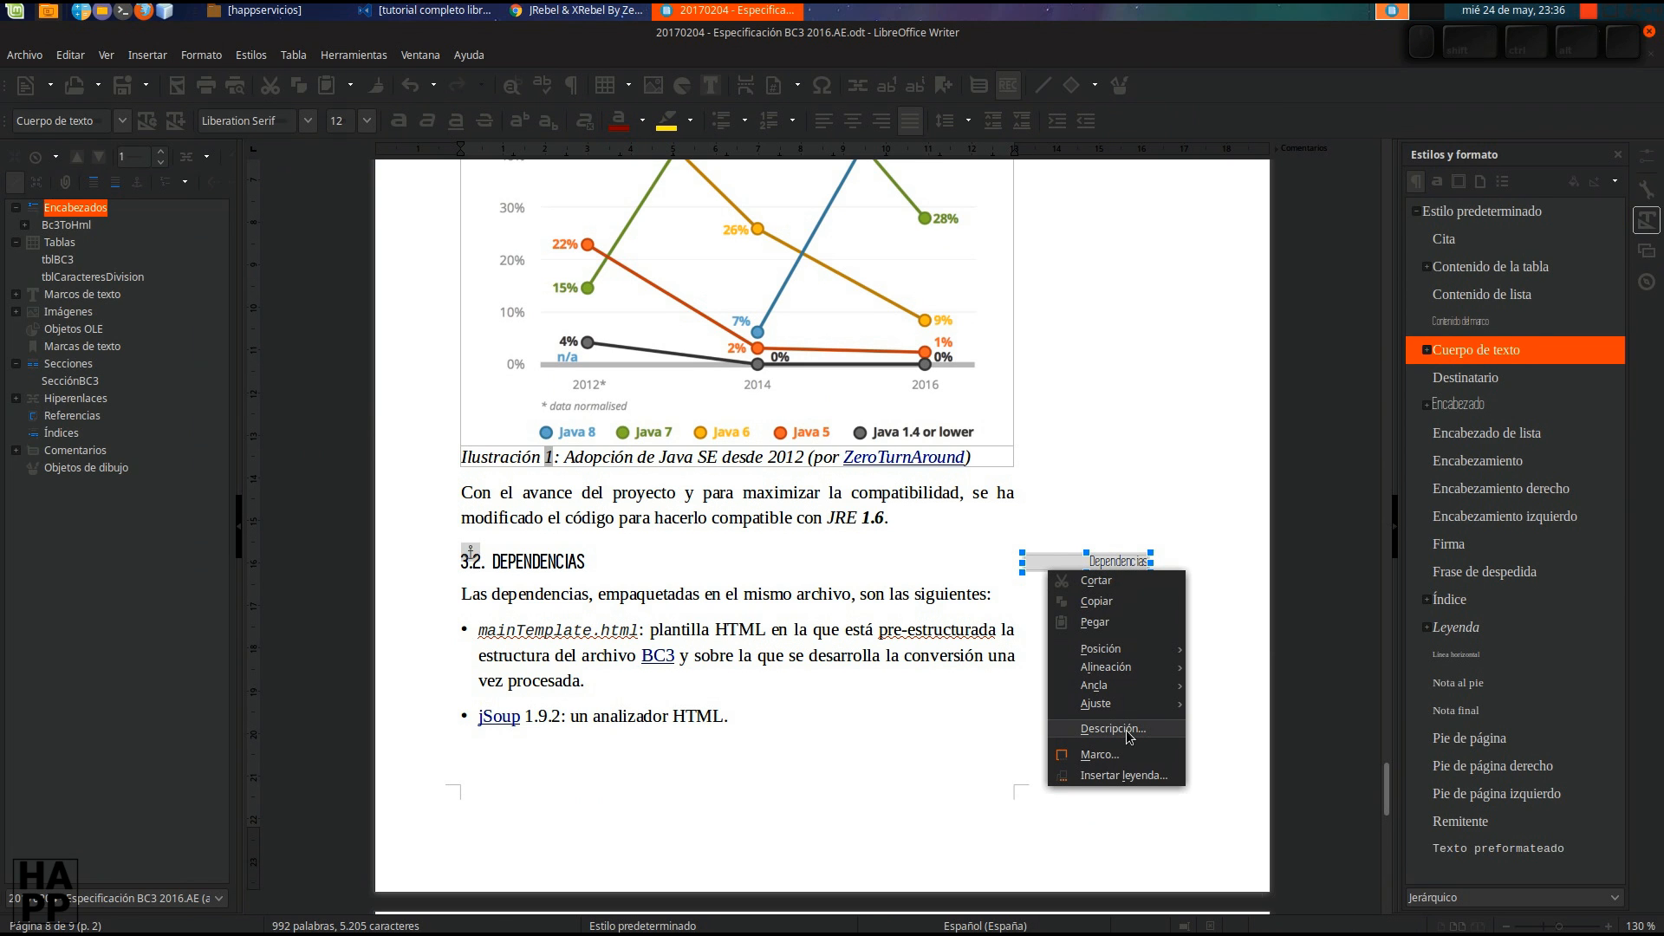
pyautogui.click(910, 596)
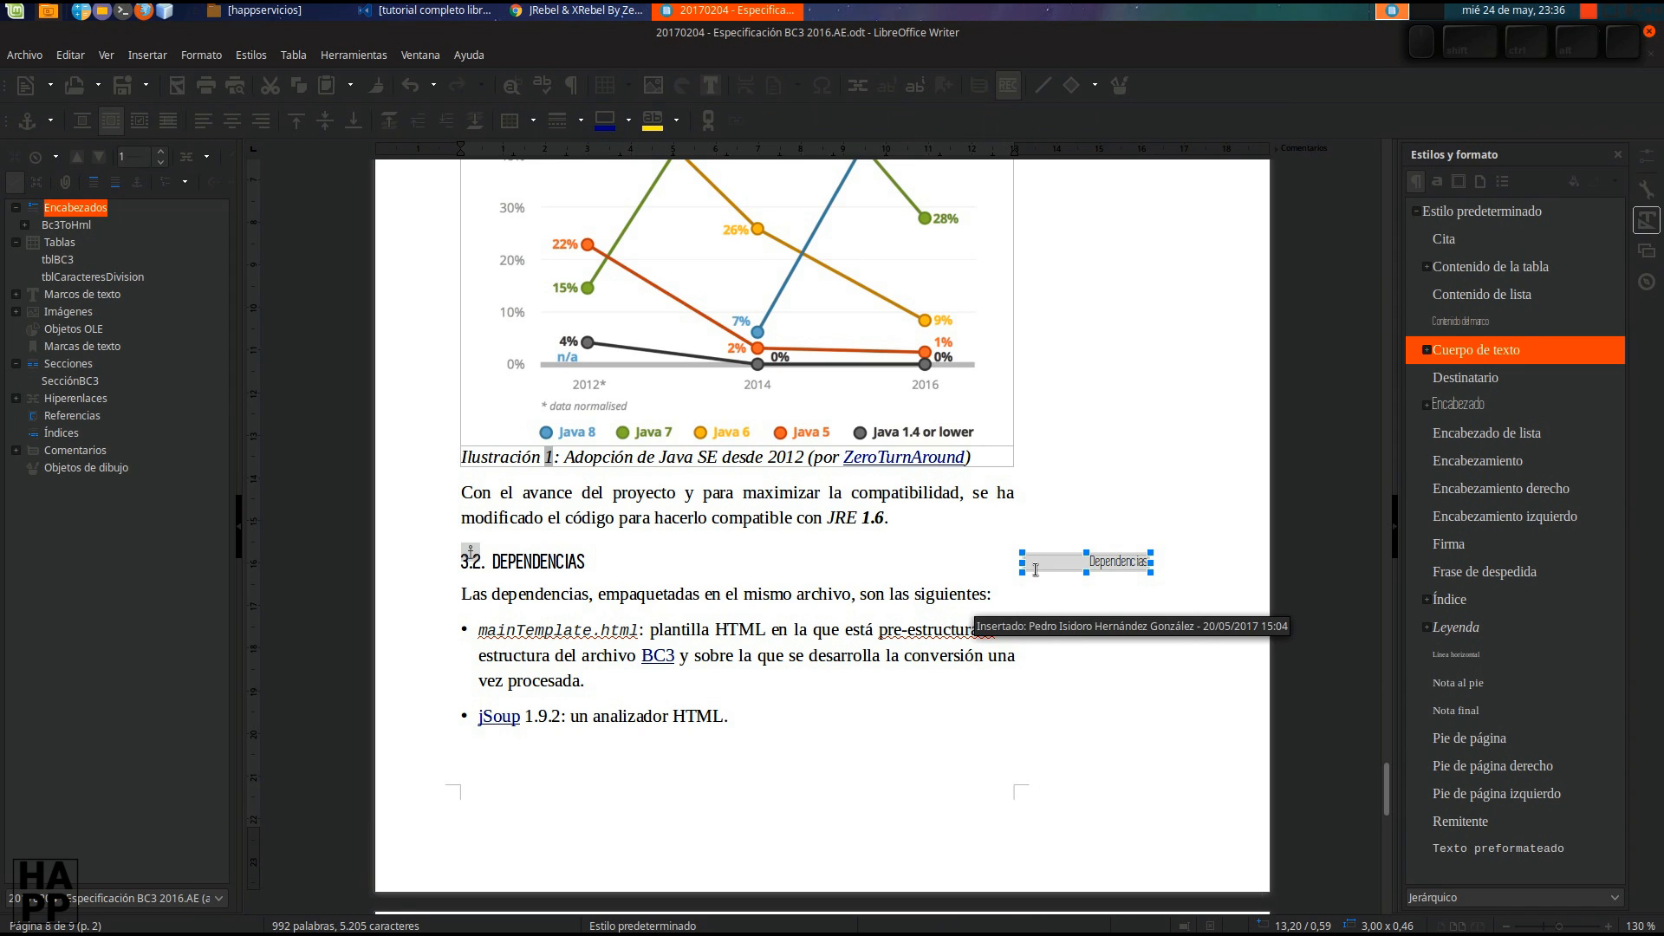
pyautogui.rightClick(1034, 570)
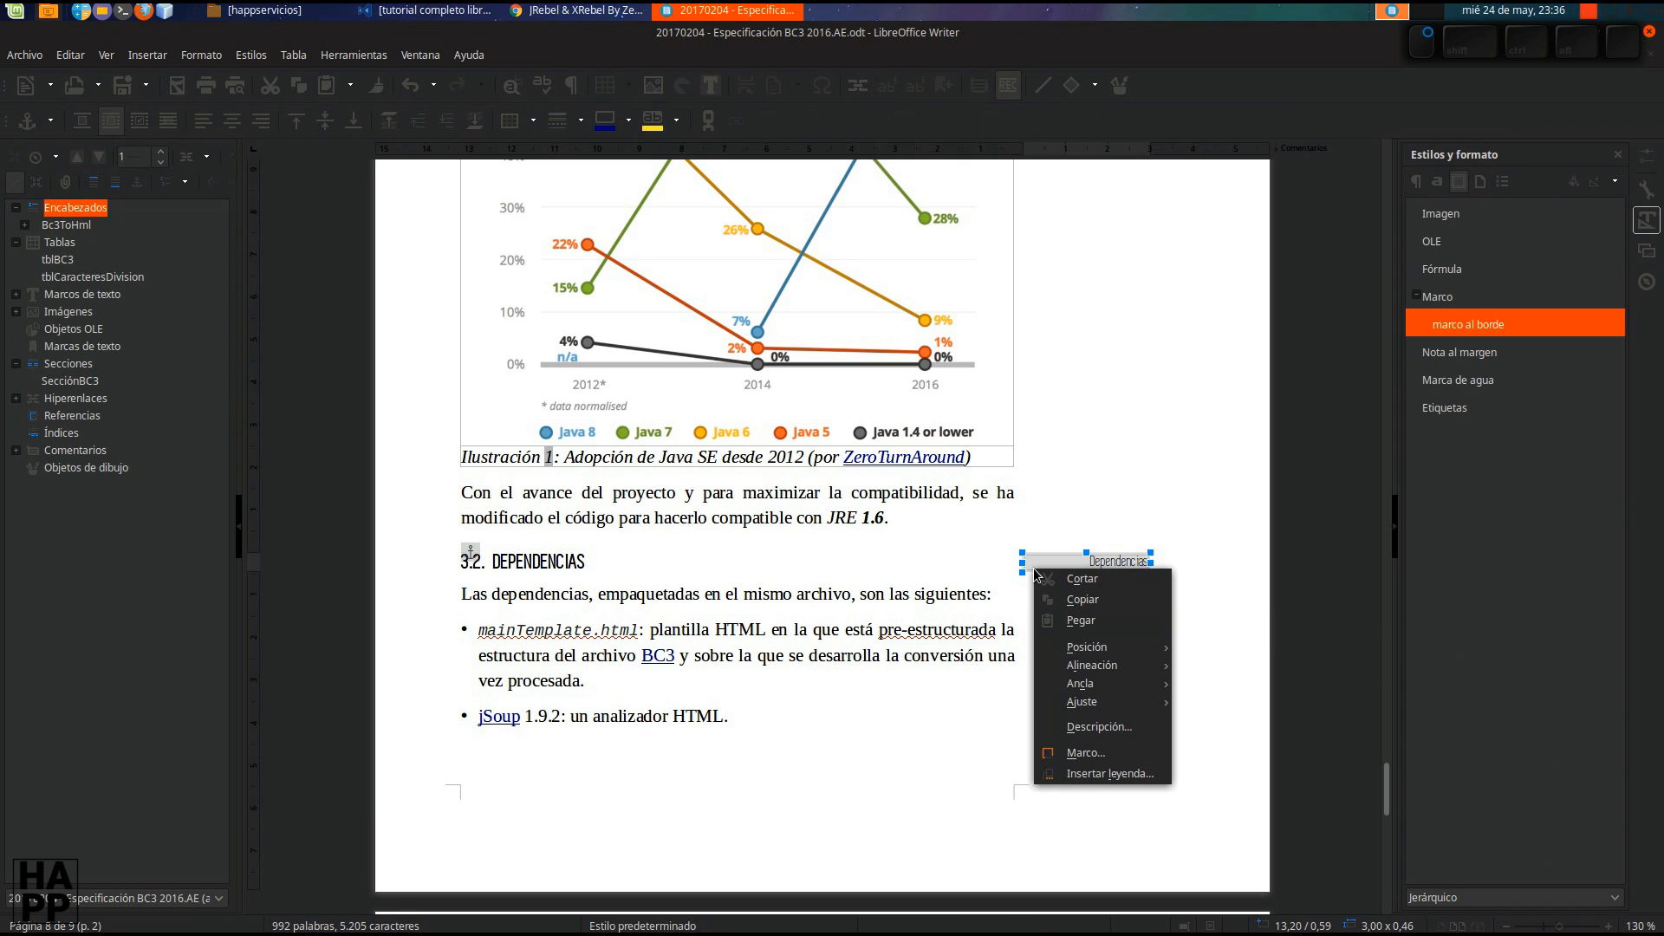
pyautogui.click(1107, 728)
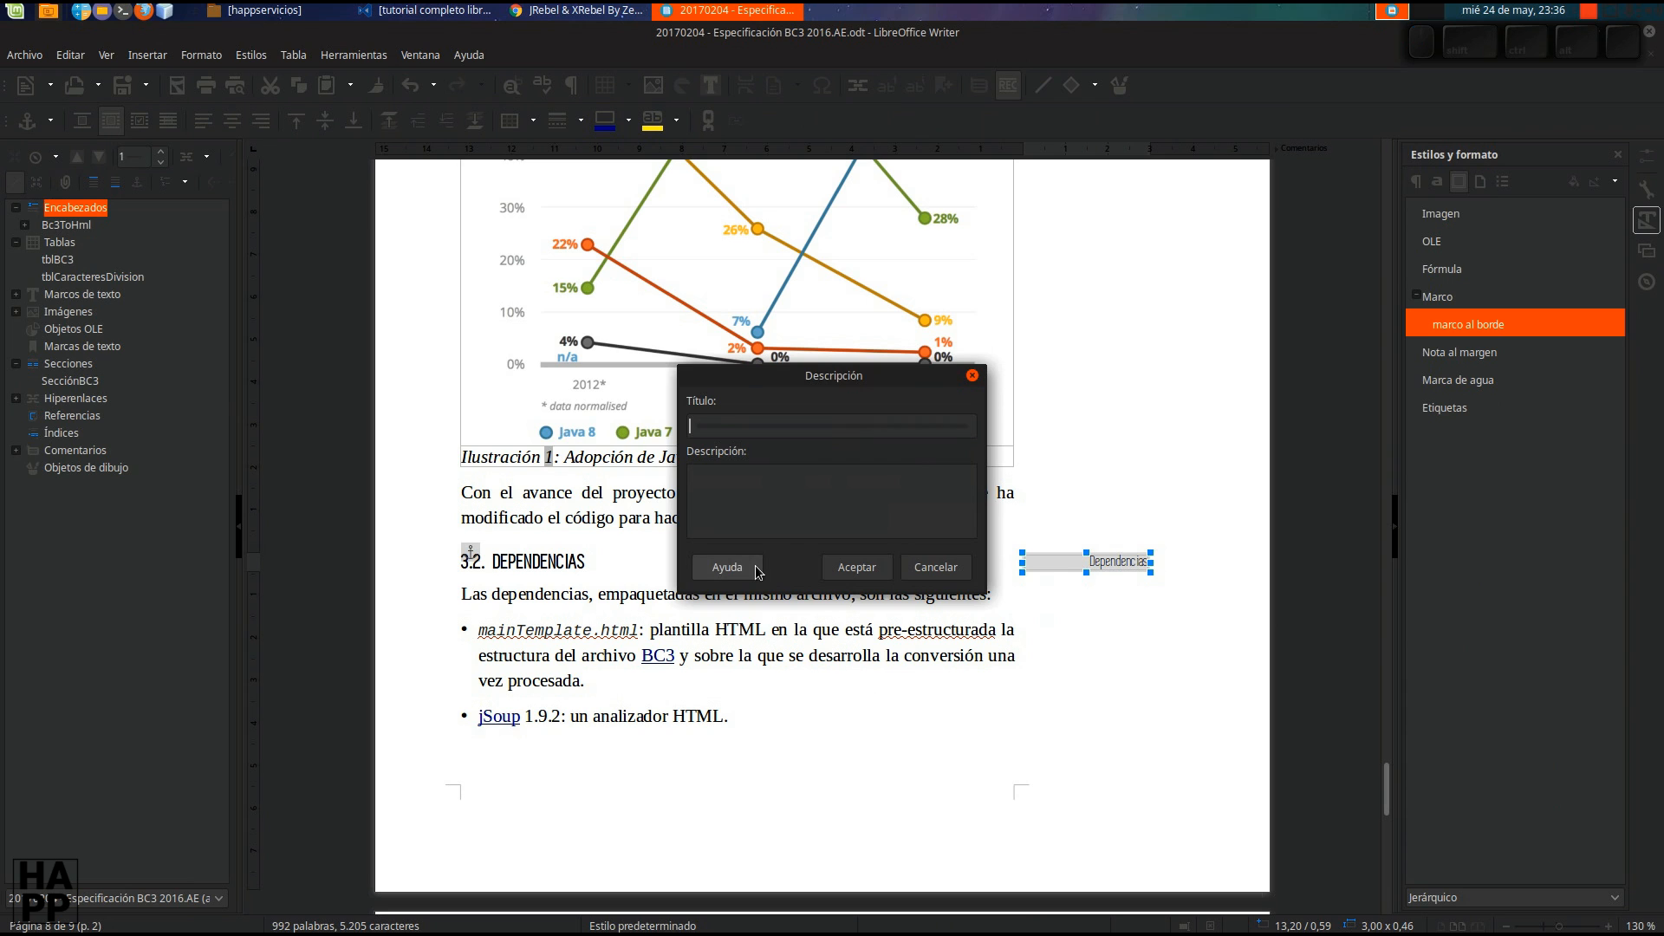
pyautogui.click(940, 570)
# Reopen the Dependencias frame's properties, review its size, anchor and position settings, and accept.
pyautogui.click(193, 56)
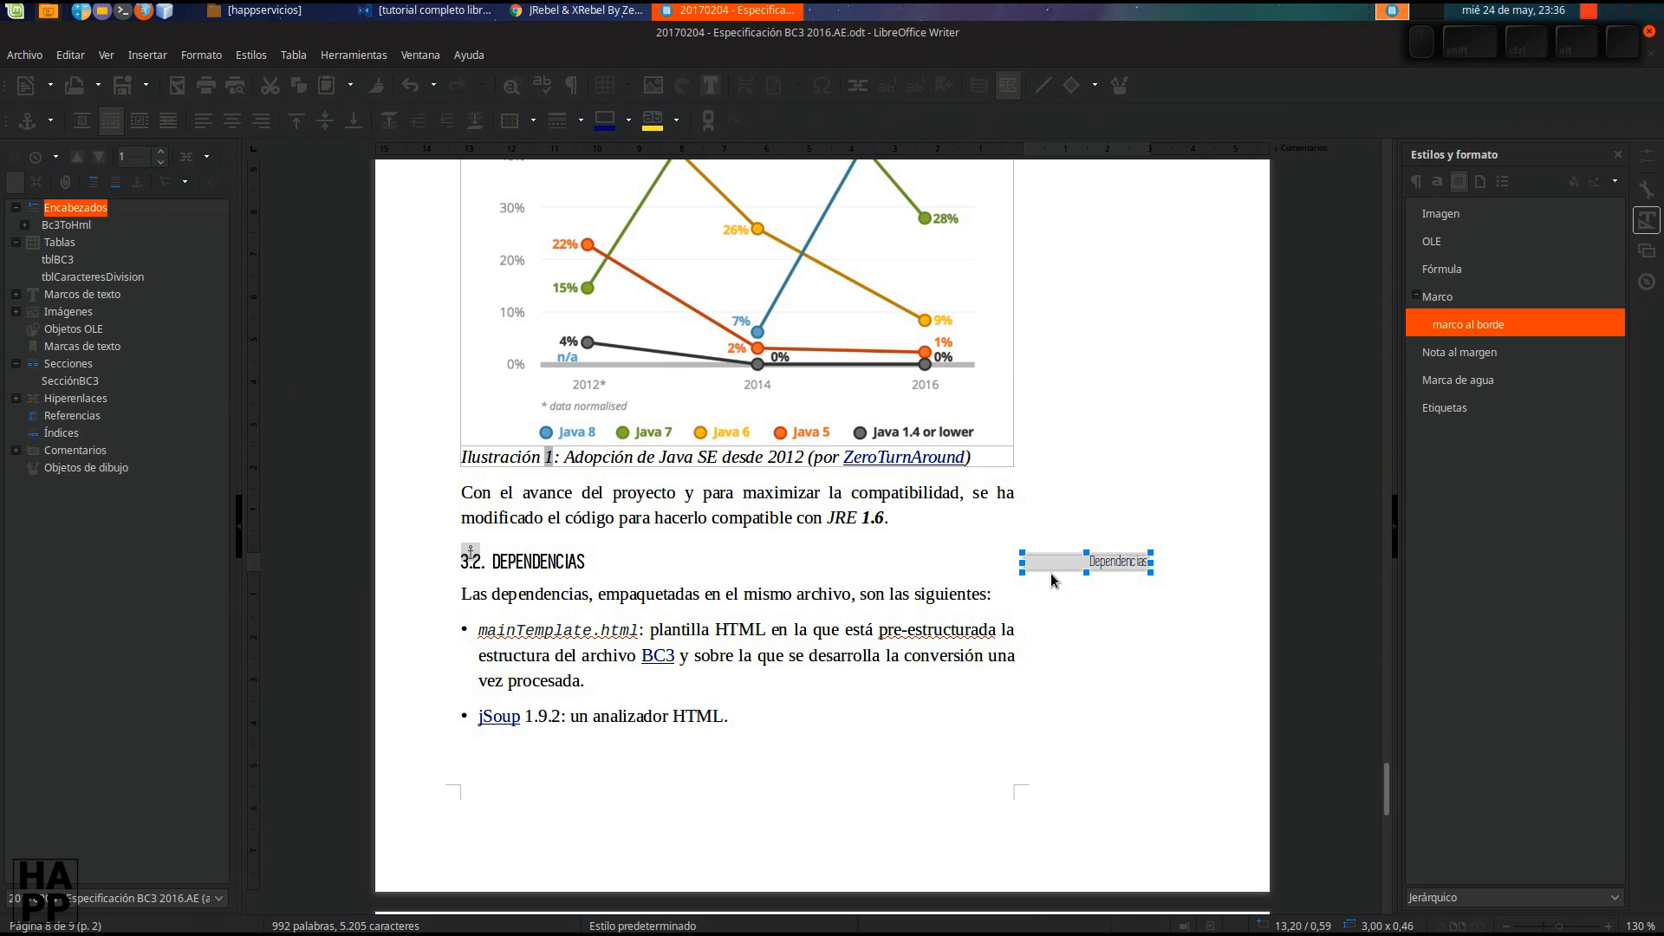
pyautogui.rightClick(1050, 574)
pyautogui.click(1135, 756)
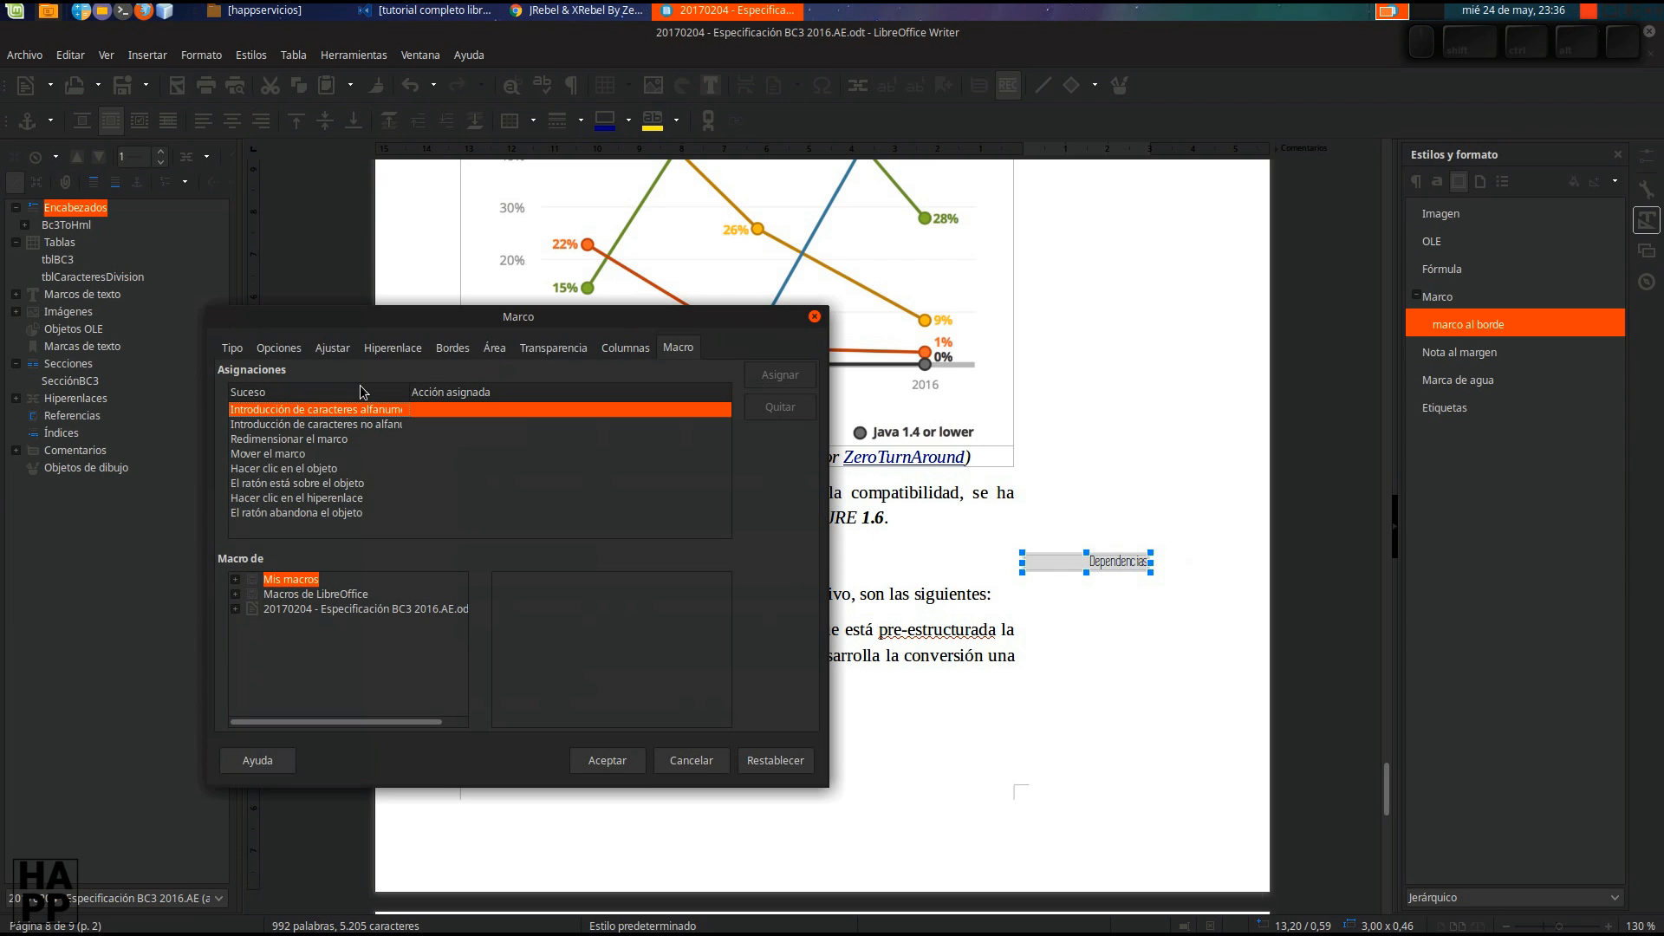
pyautogui.click(237, 346)
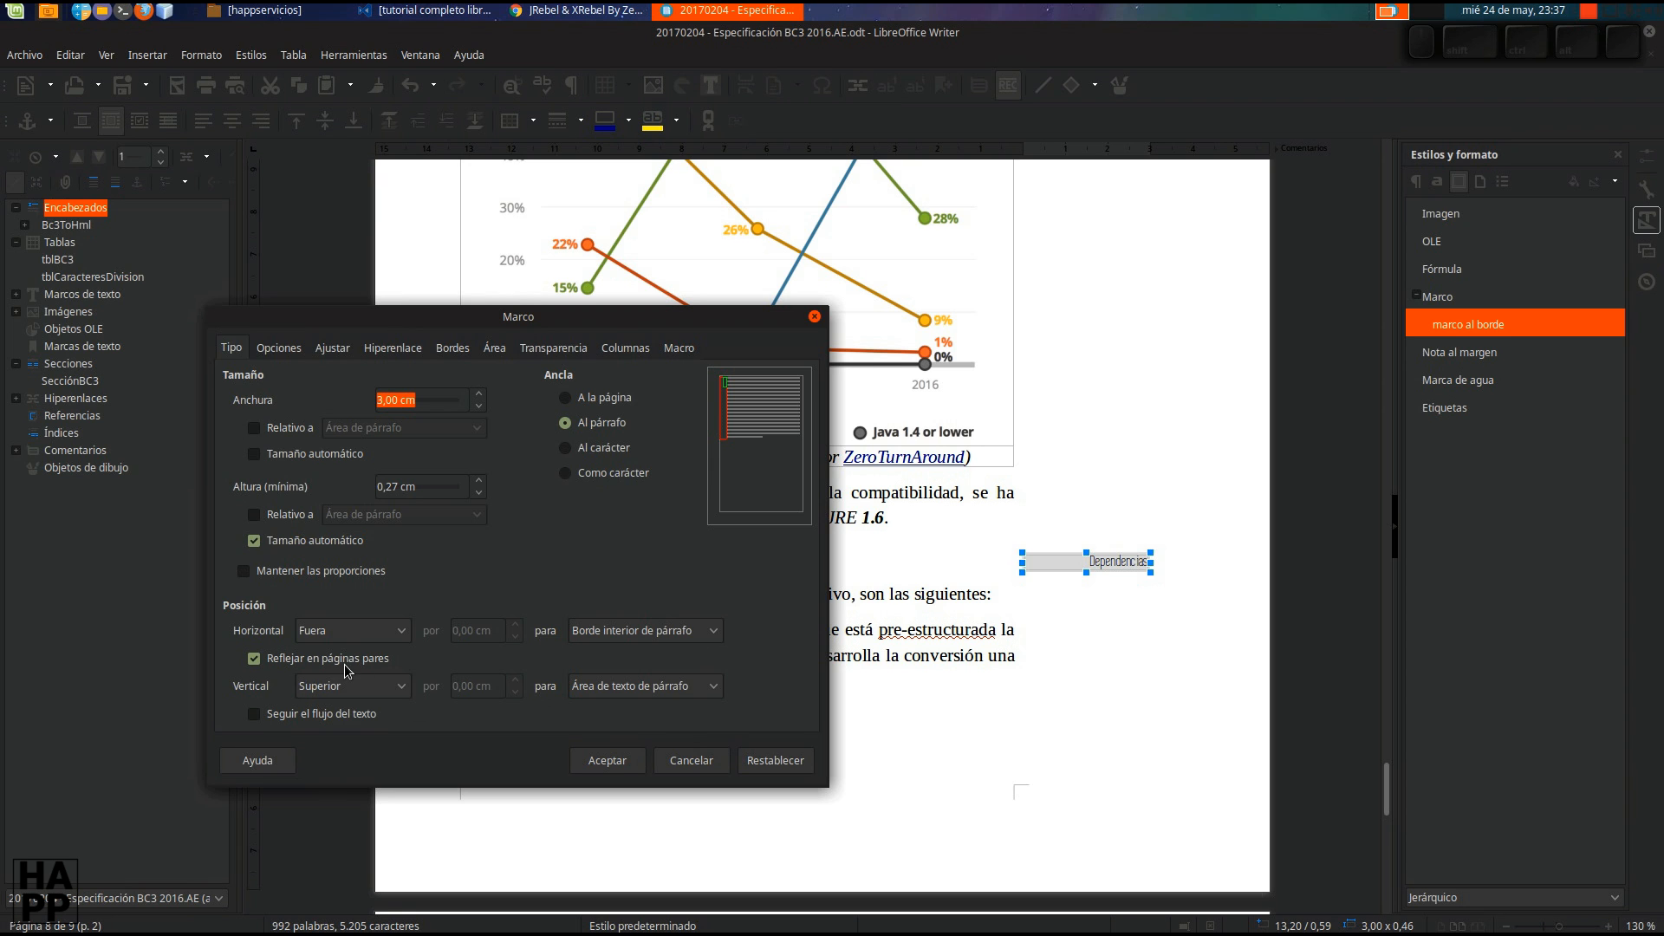
pyautogui.click(573, 769)
pyautogui.click(39, 126)
pyautogui.click(143, 129)
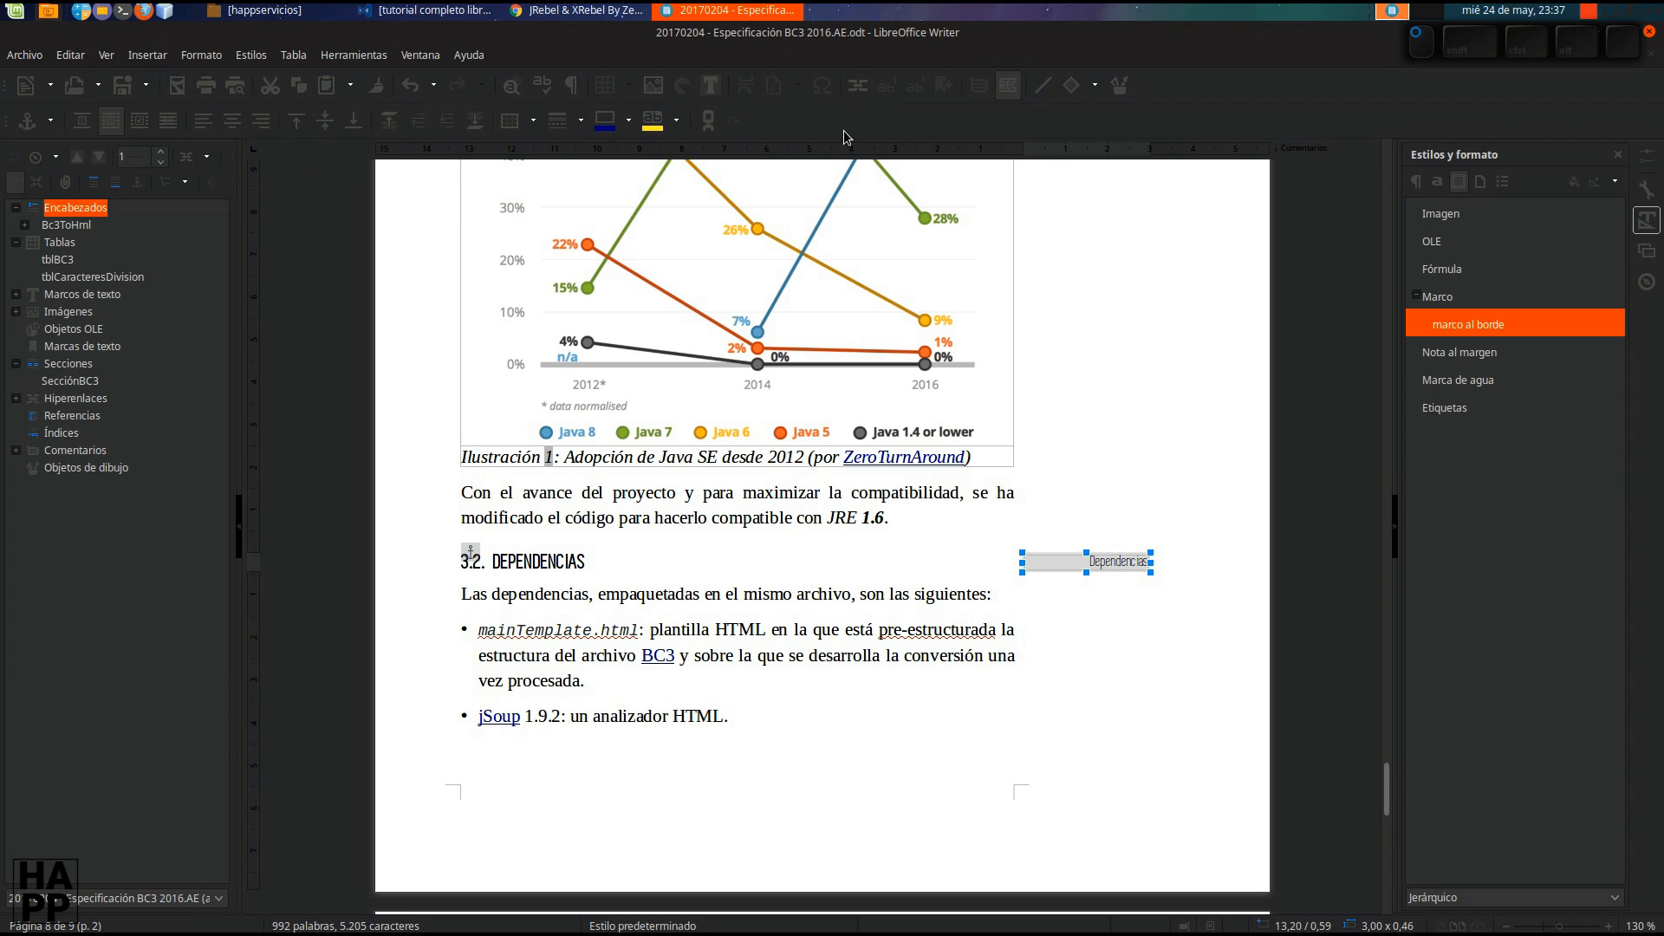
pyautogui.click(1120, 85)
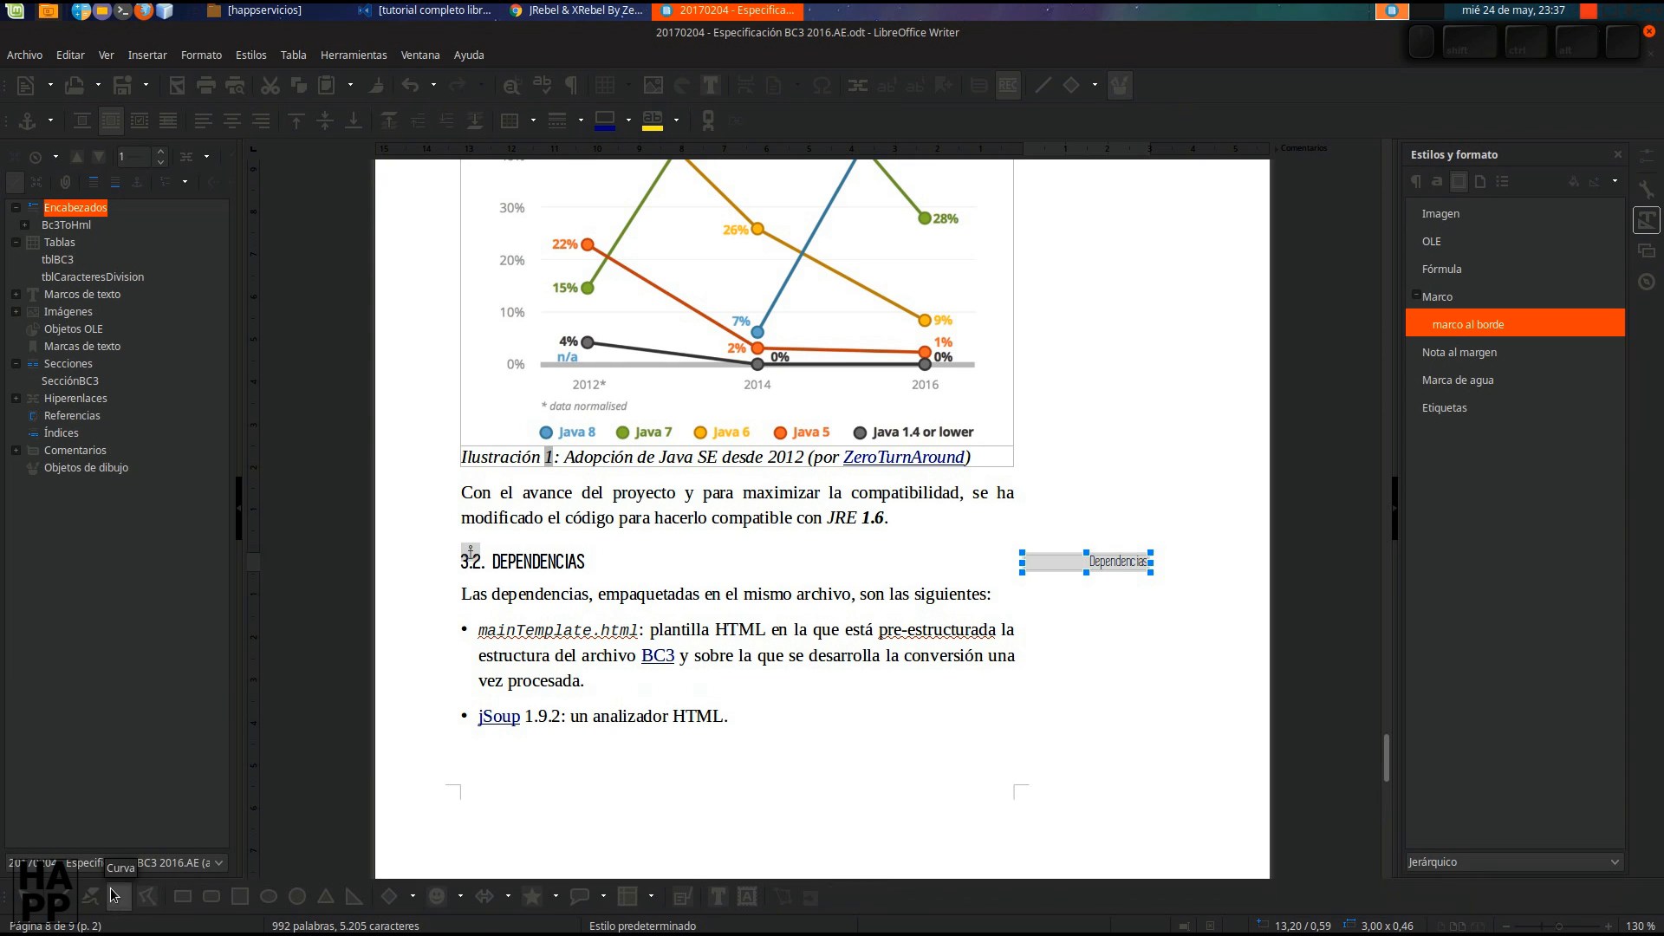
pyautogui.click(182, 896)
pyautogui.moveTo(707, 566); pyautogui.dragTo(777, 645)
pyautogui.hotkey('ctrl', 'z')
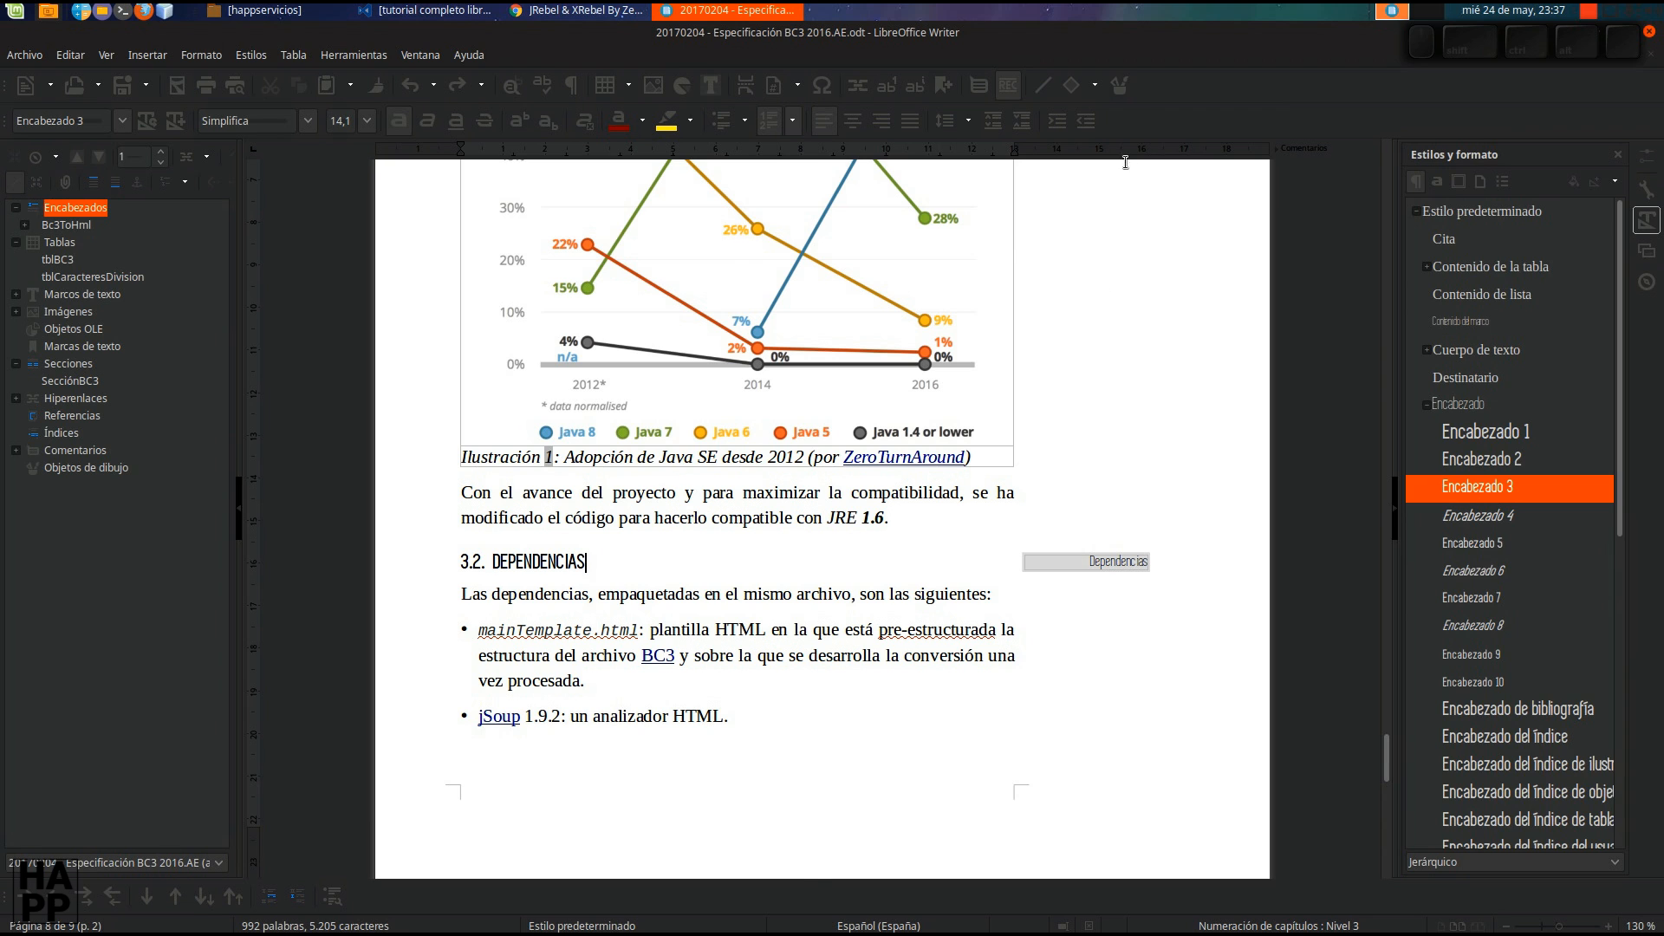
# Draw three overlapping rectangles over the text around section 3.2, the first about 1.96 × 1.57 cm and the middle one about 2.06 × 2.67 cm.
pyautogui.click(1120, 85)
pyautogui.click(182, 896)
pyautogui.moveTo(632, 552); pyautogui.dragTo(716, 618)
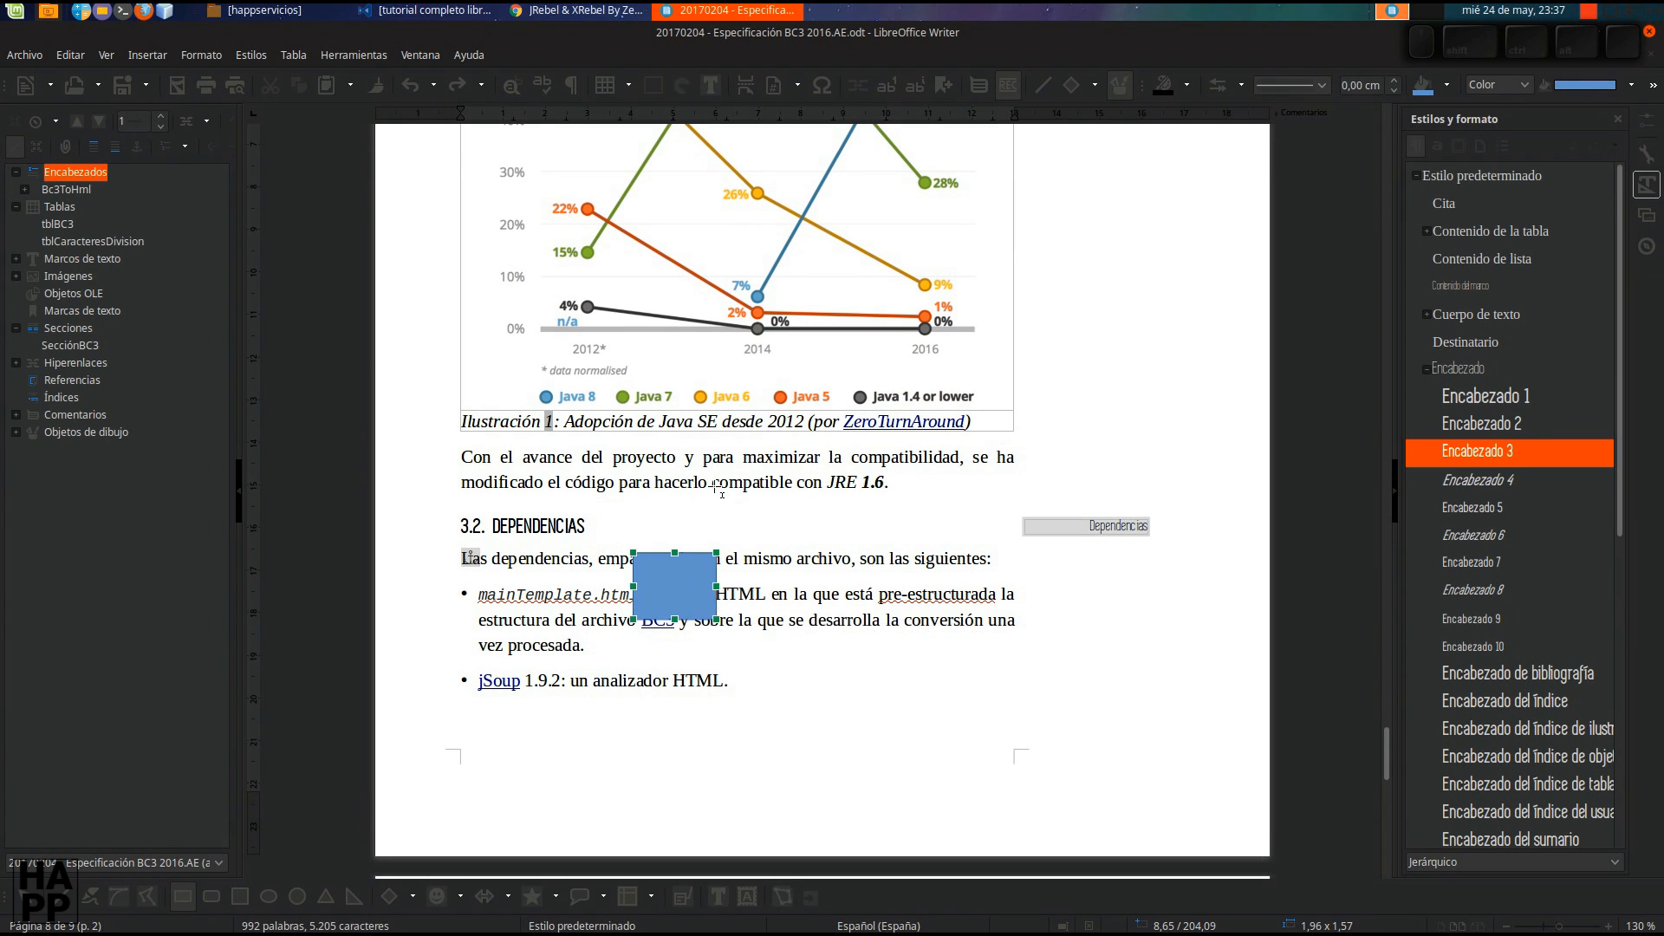
pyautogui.moveTo(689, 484)
pyautogui.mouseDown()
pyautogui.moveTo(777, 598)
pyautogui.moveTo(756, 529)
pyautogui.mouseUp()
pyautogui.doubleClick(752, 578)
pyautogui.click(773, 690)
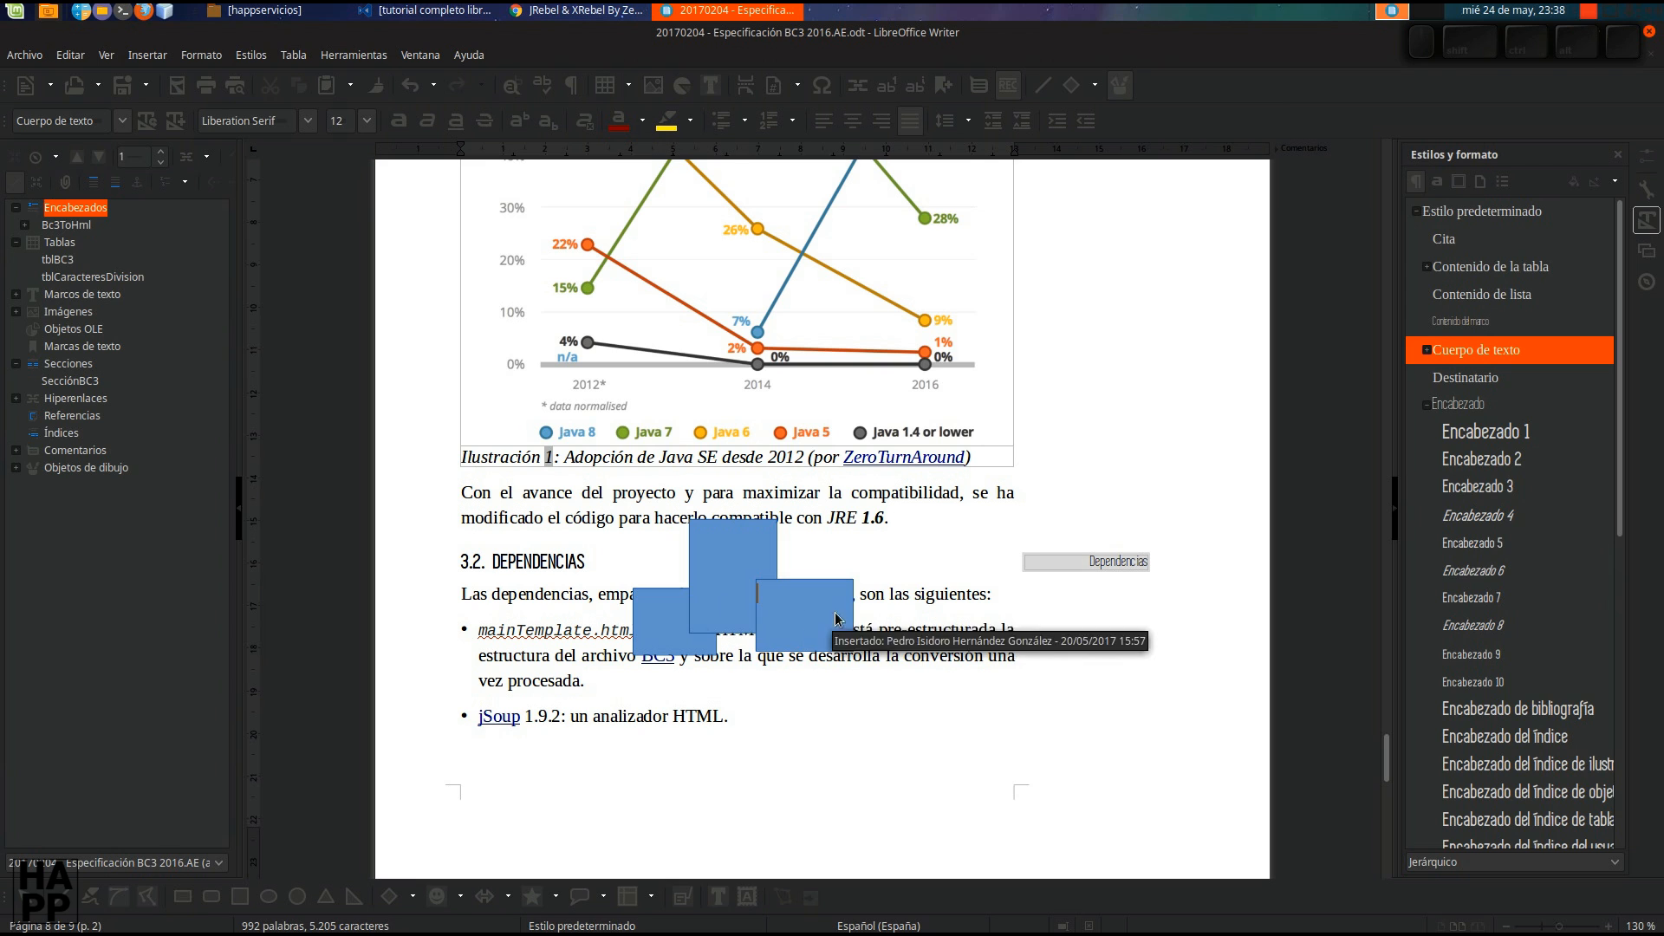
# Fill the middle rectangle with light cyan and dock the drawing object properties toolbar in its own row below the standard toolbar.
pyautogui.click(745, 589)
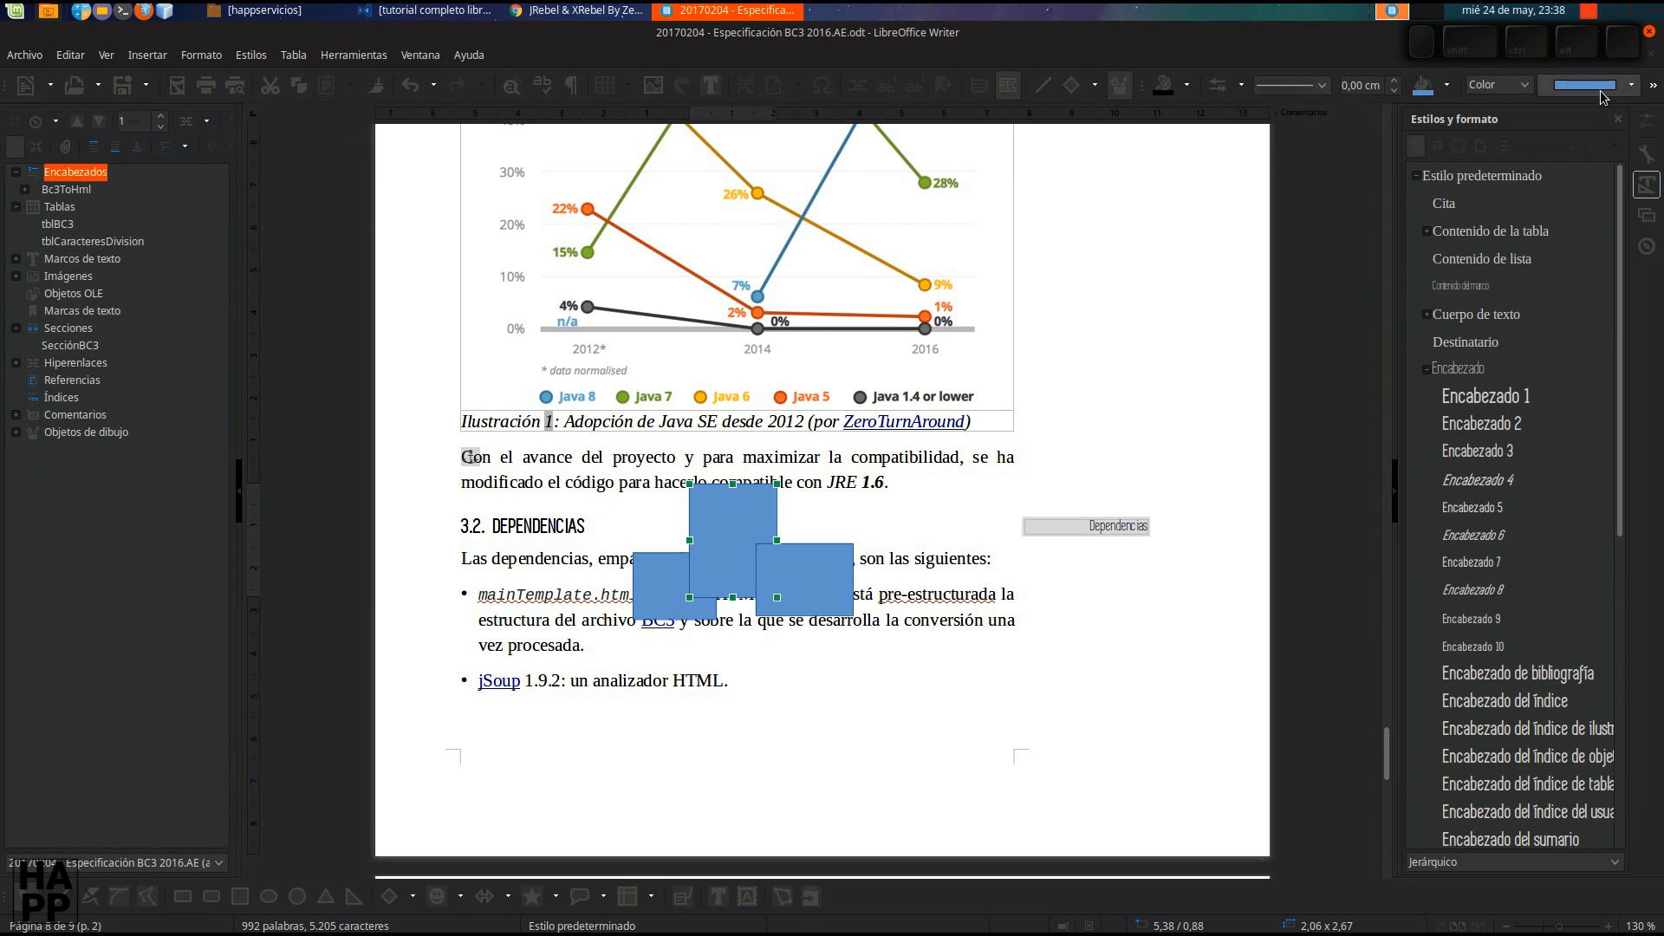
pyautogui.click(1631, 84)
pyautogui.click(1559, 181)
pyautogui.press('Escape')
pyautogui.click(715, 568)
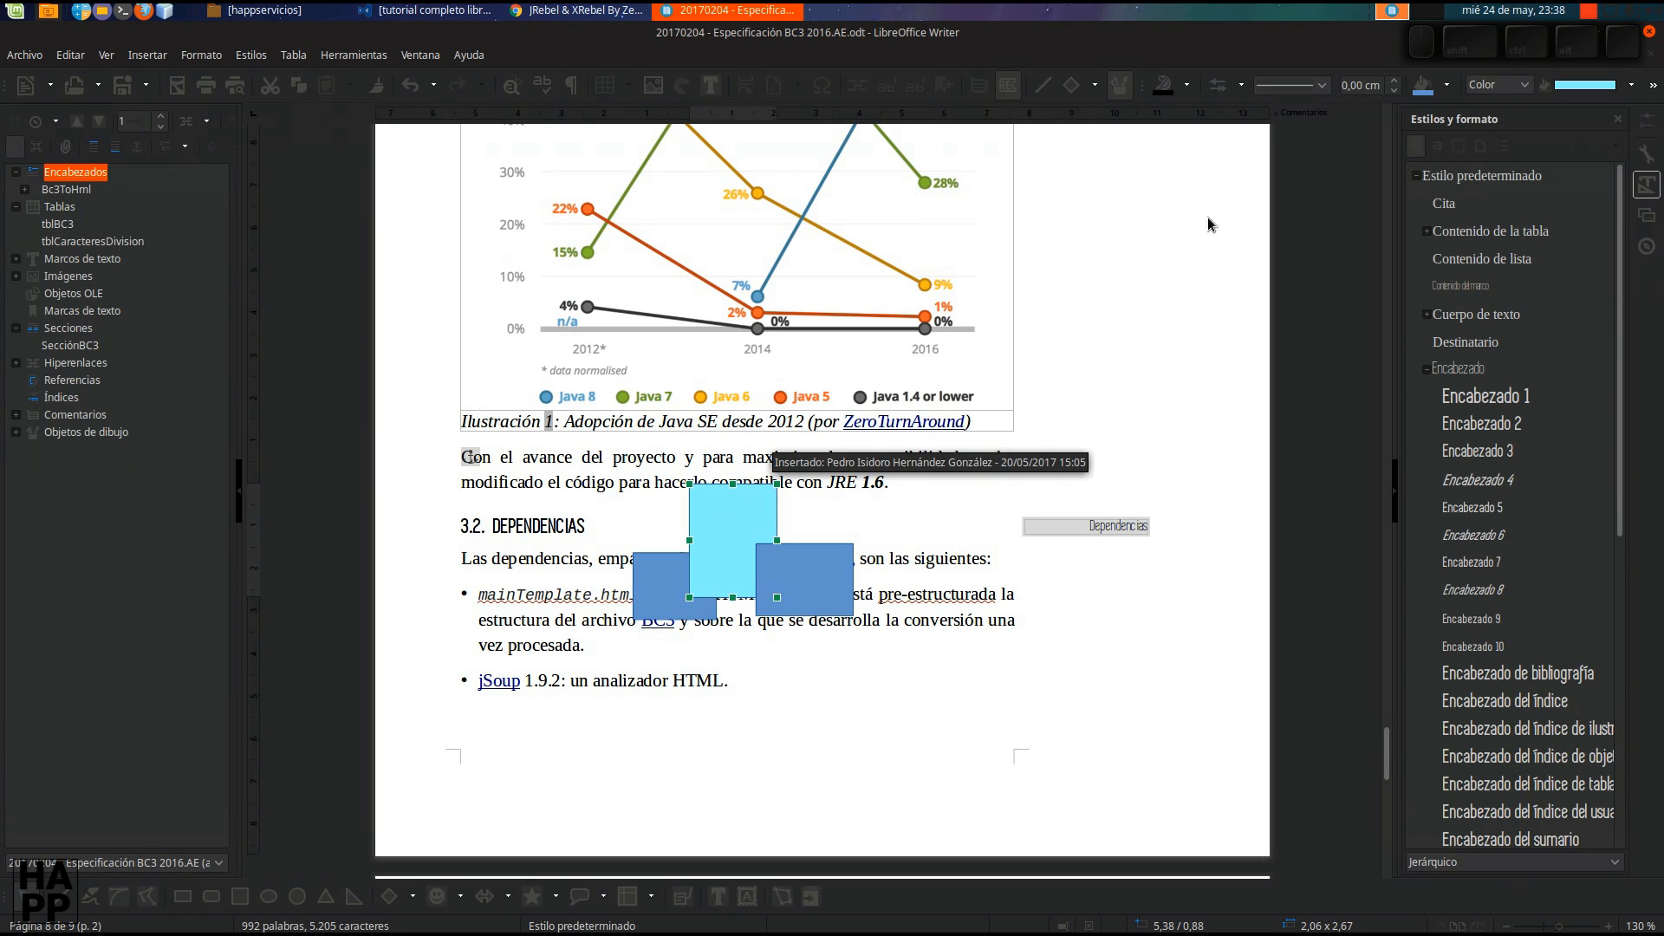
pyautogui.moveTo(1142, 85)
pyautogui.mouseDown()
pyautogui.moveTo(991, 172)
pyautogui.moveTo(9, 105)
pyautogui.moveTo(4, 120)
pyautogui.mouseUp()
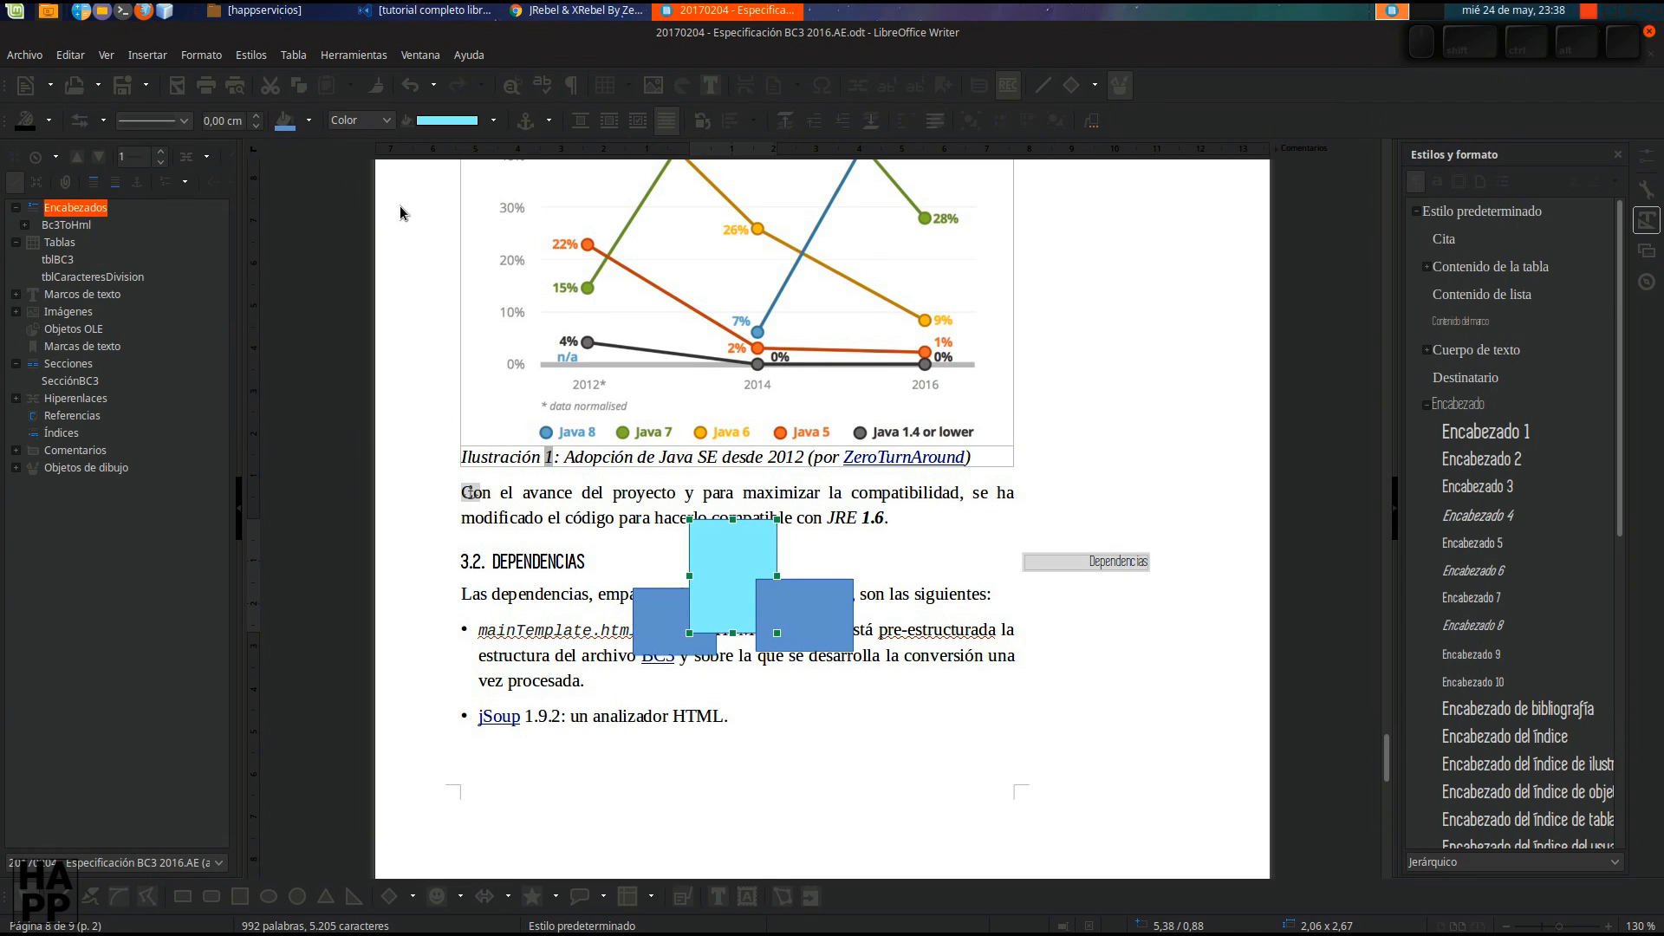
# Send the cyan rectangle backward in the stacking order until it lies behind both blue rectangles.
pyautogui.click(808, 124)
pyautogui.click(844, 124)
pyautogui.click(844, 125)
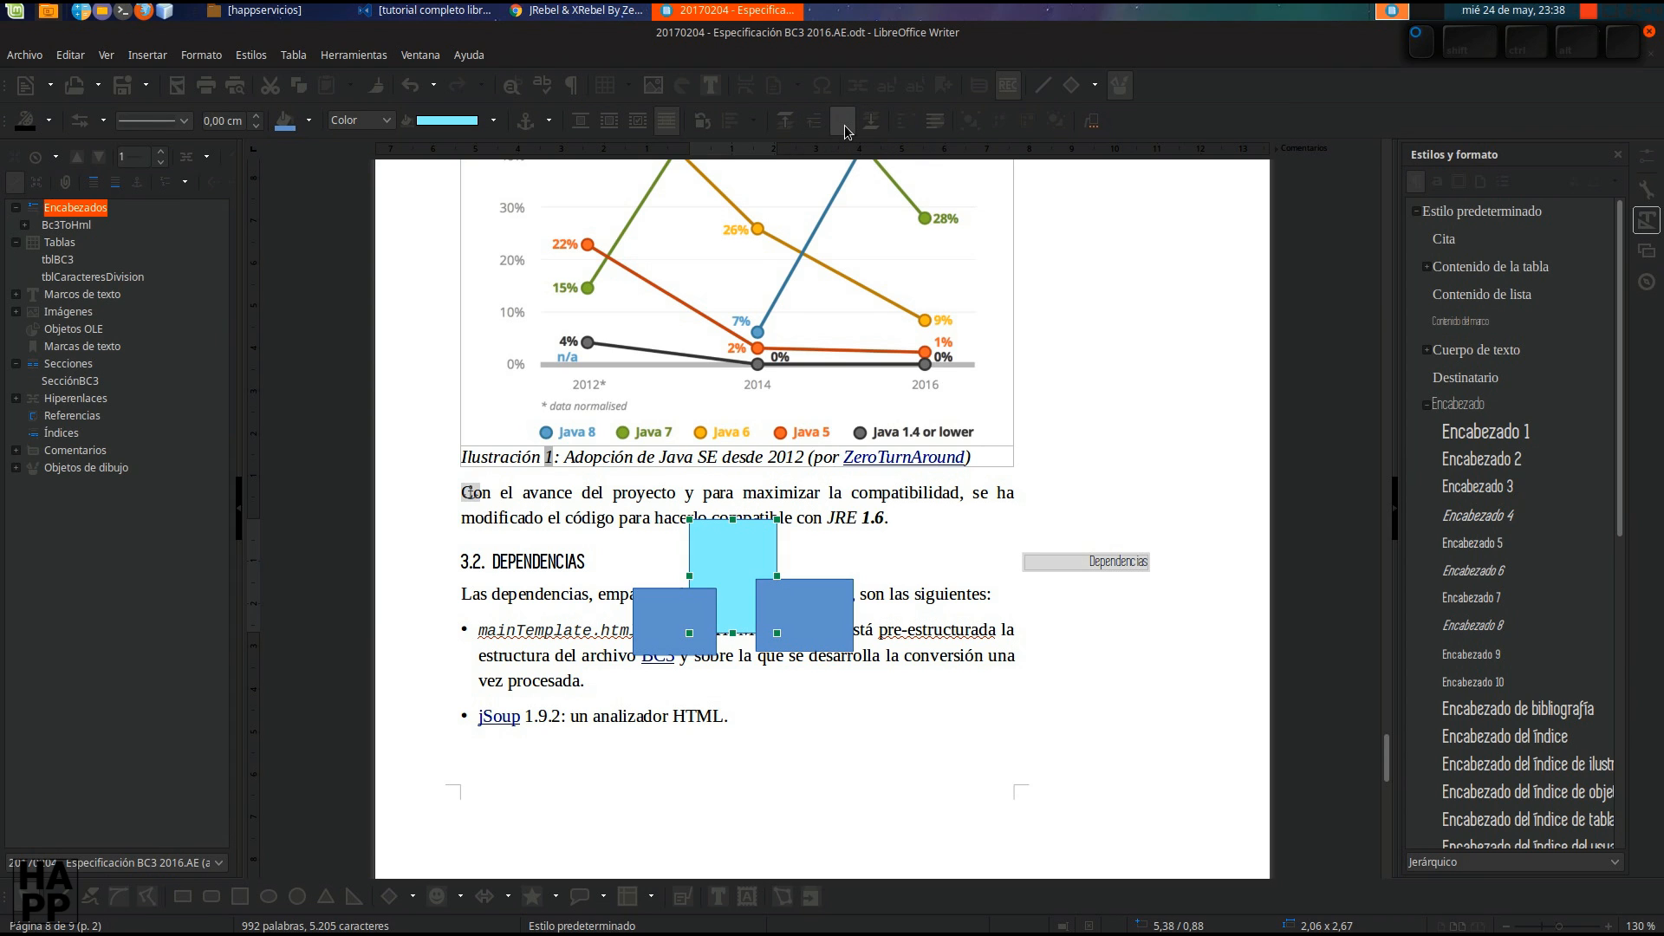
# Bring the cyan rectangle to the front of the stack and place it in the background behind the text.
pyautogui.click(789, 124)
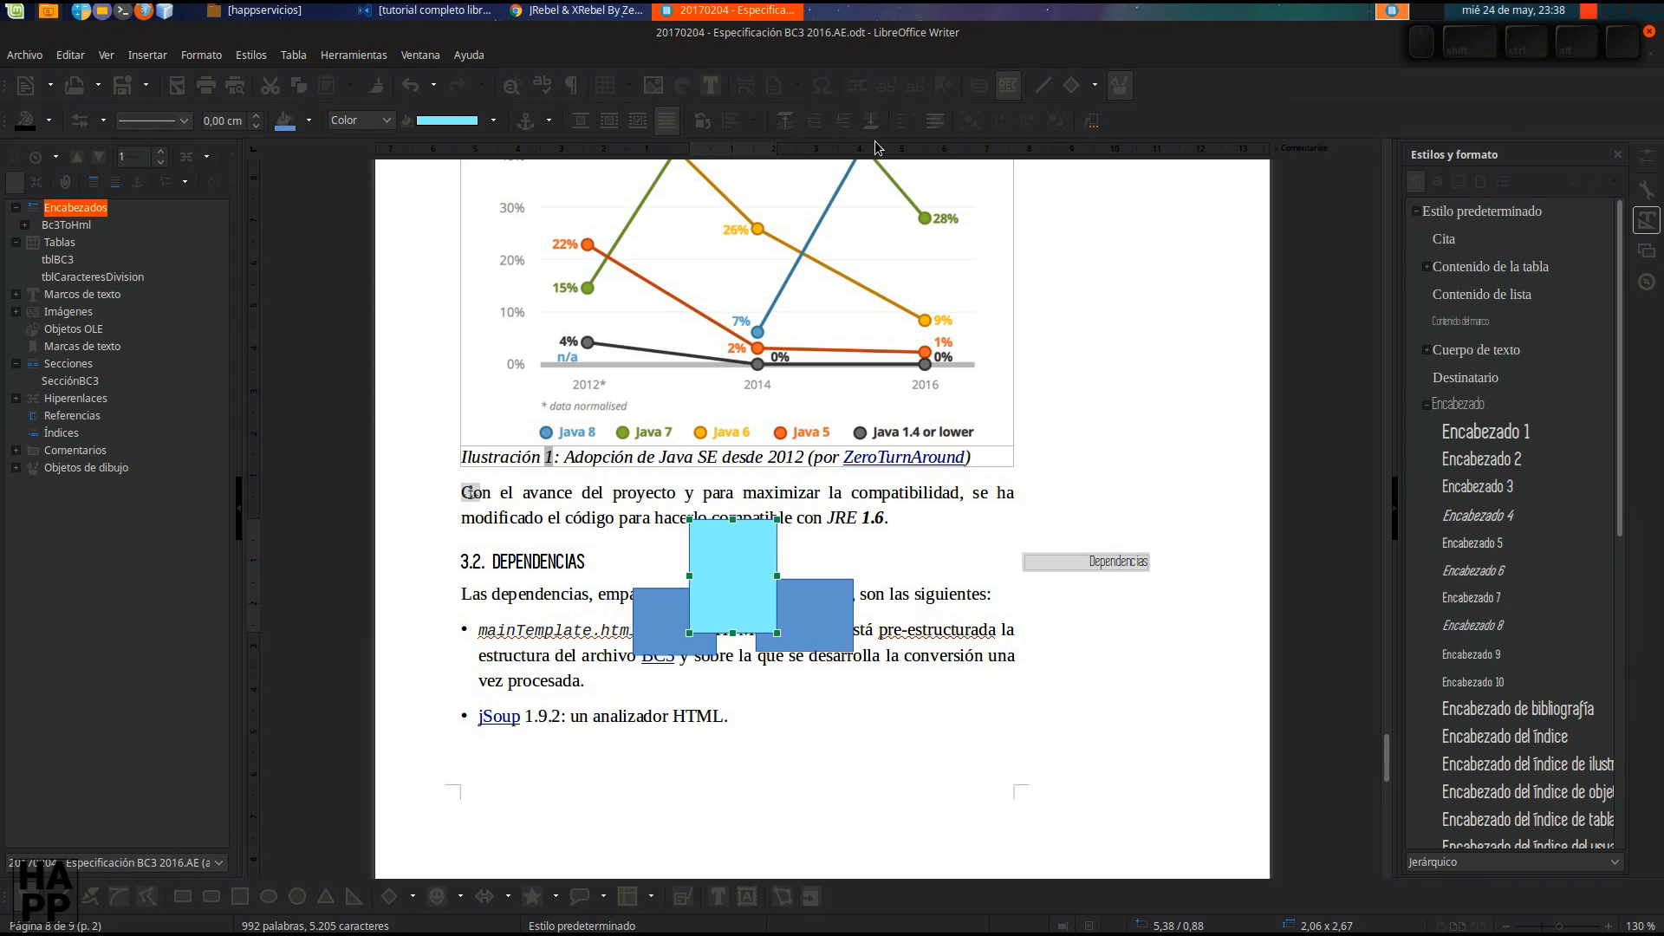
pyautogui.click(928, 123)
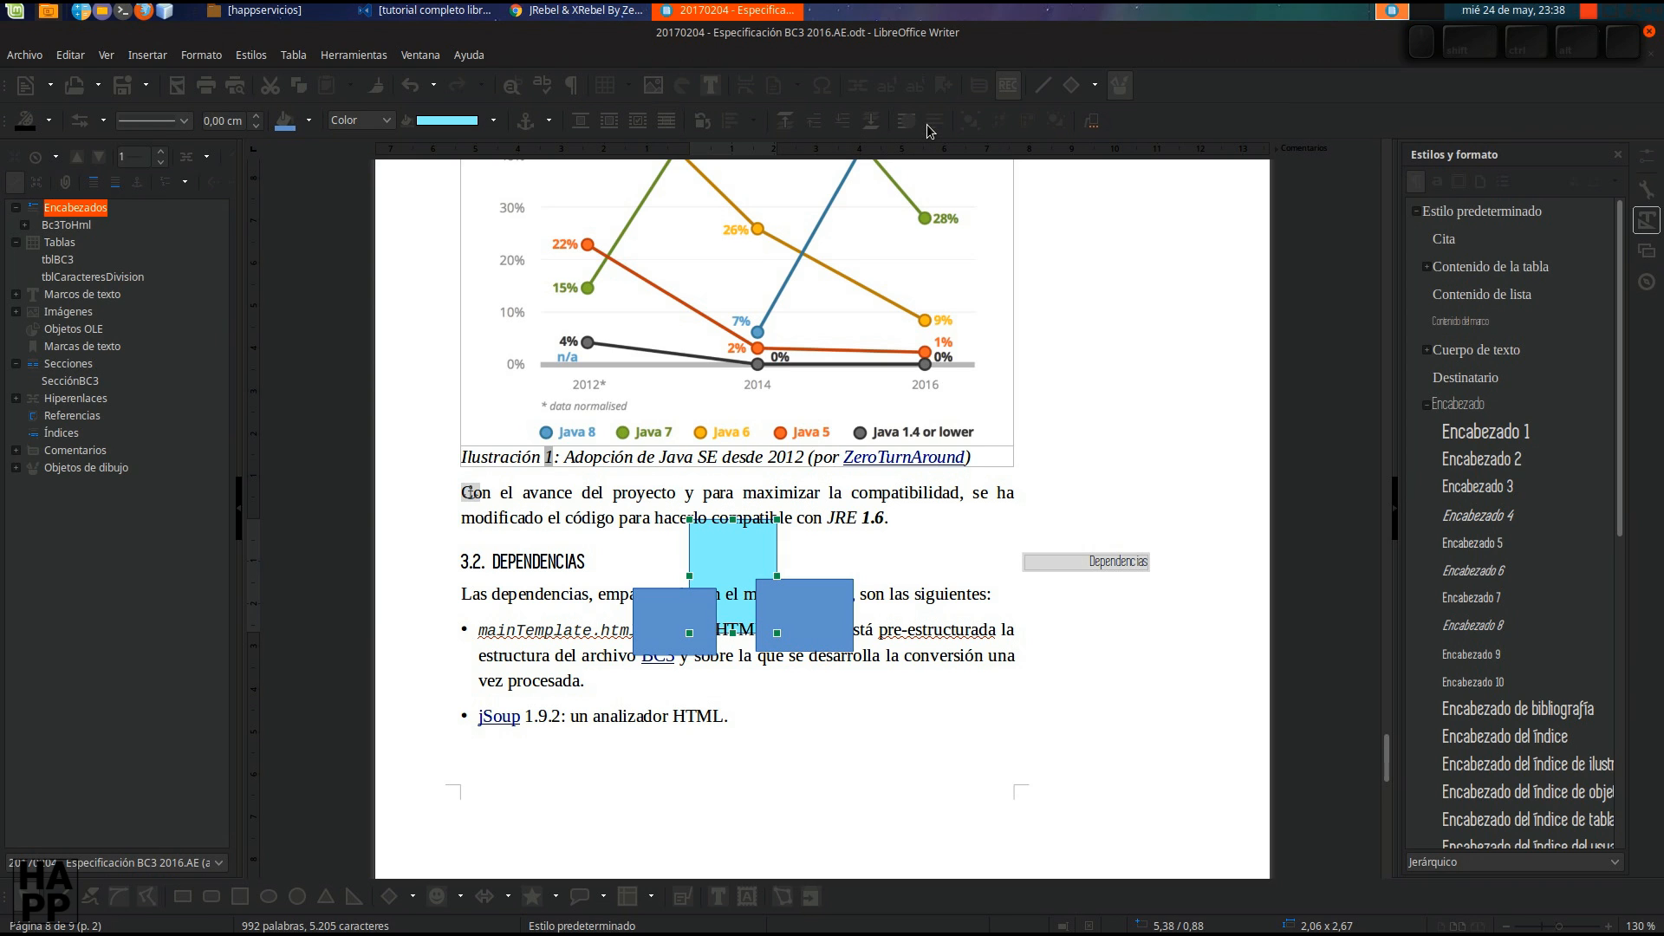
# Bring the cyan rectangle to the foreground in front of the text and show the flip options available for it.
pyautogui.click(910, 124)
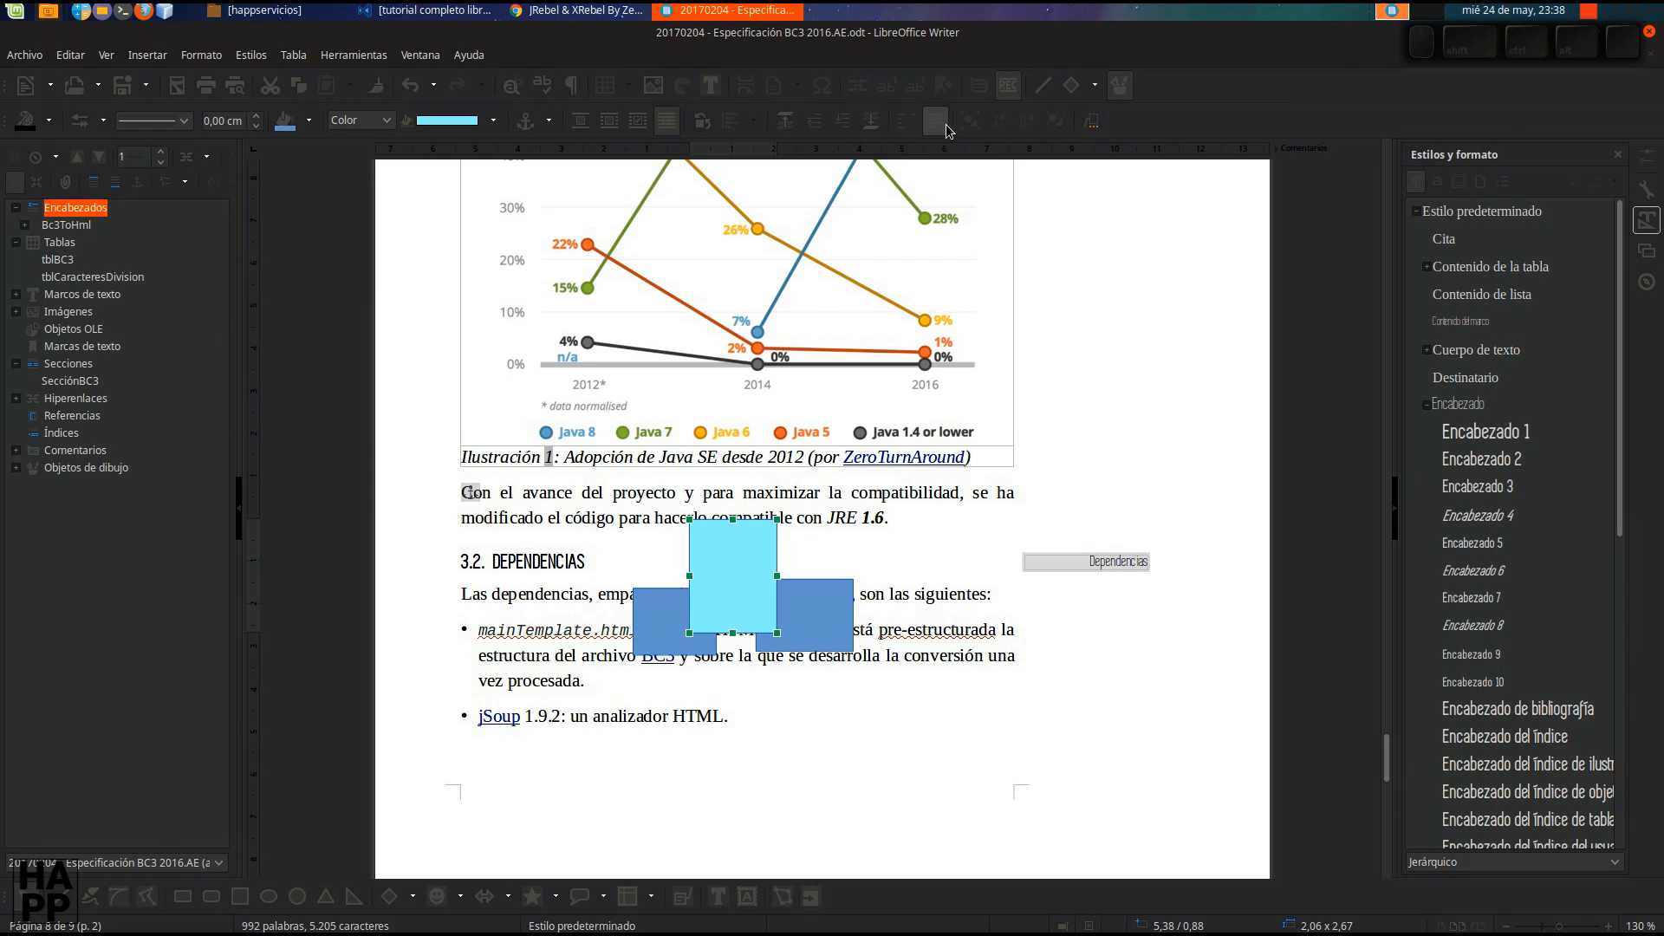
pyautogui.click(201, 54)
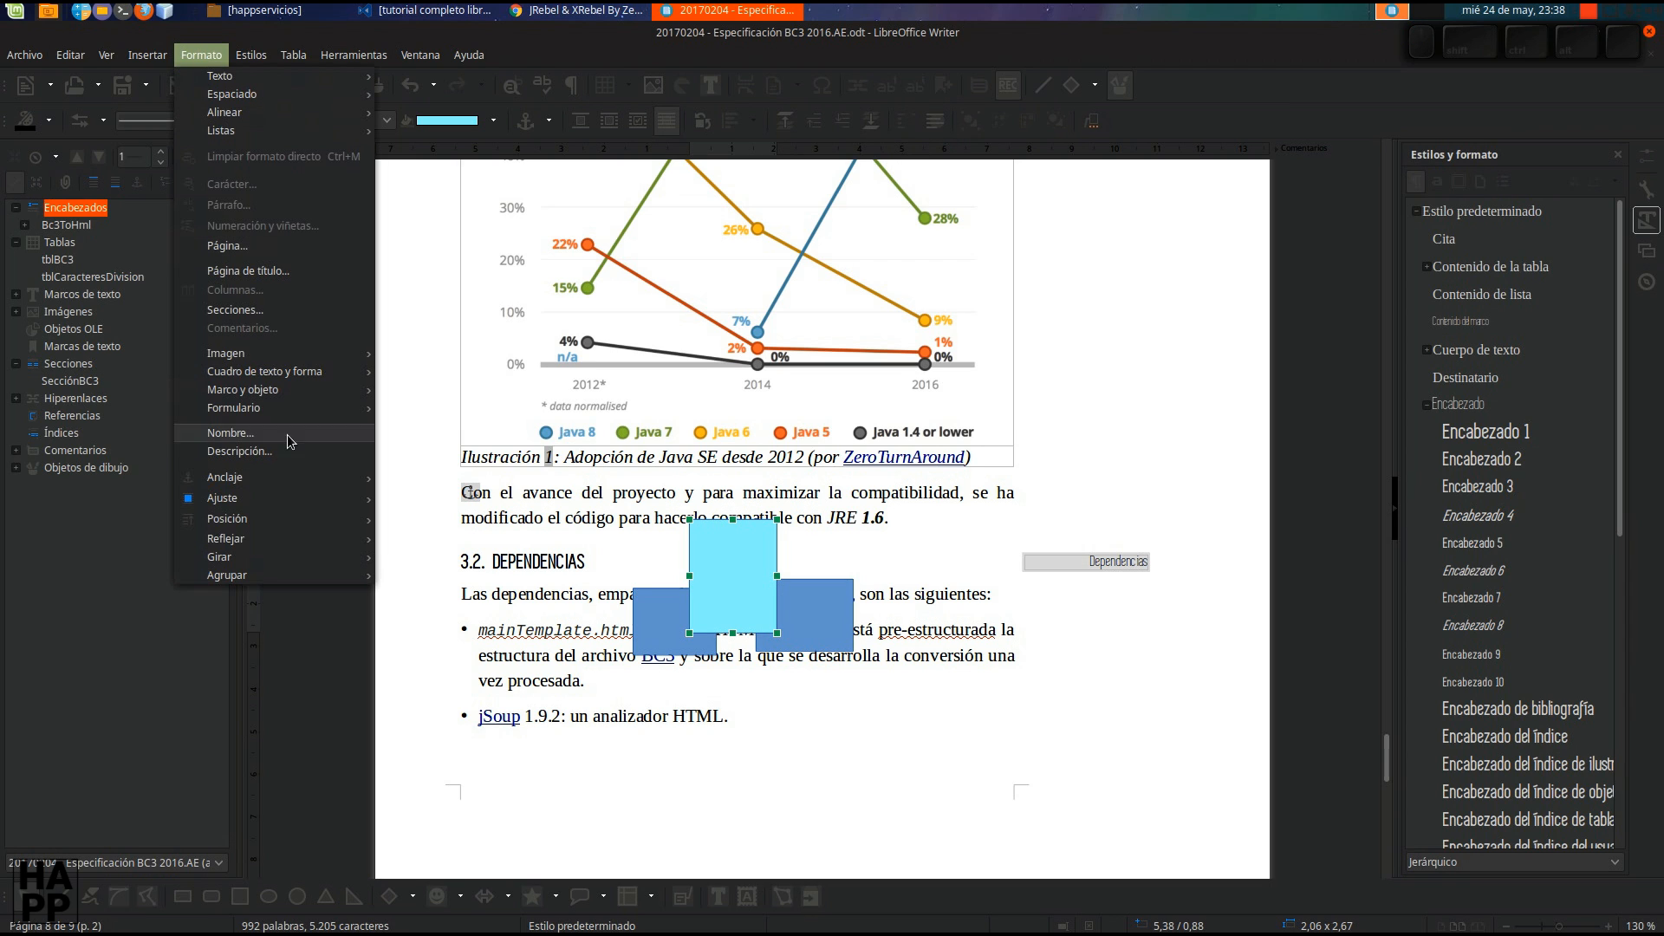
pyautogui.moveTo(298, 484)
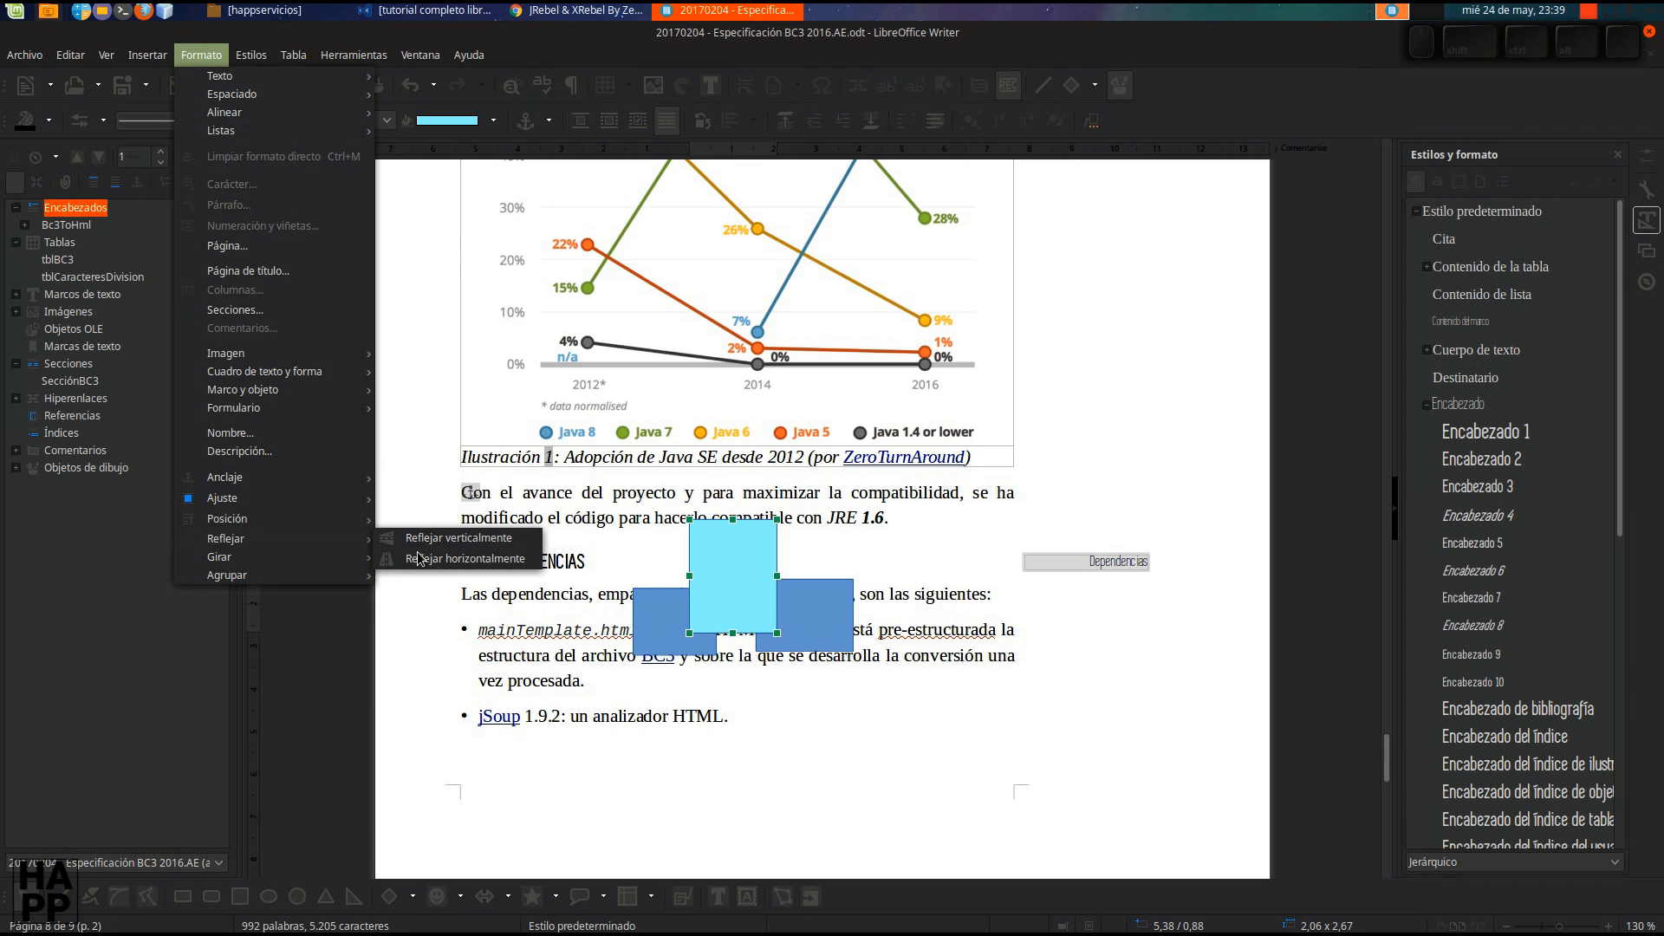
# Select the chart image above the Ilustración 1 caption and flip it vertically.
pyautogui.click(747, 512)
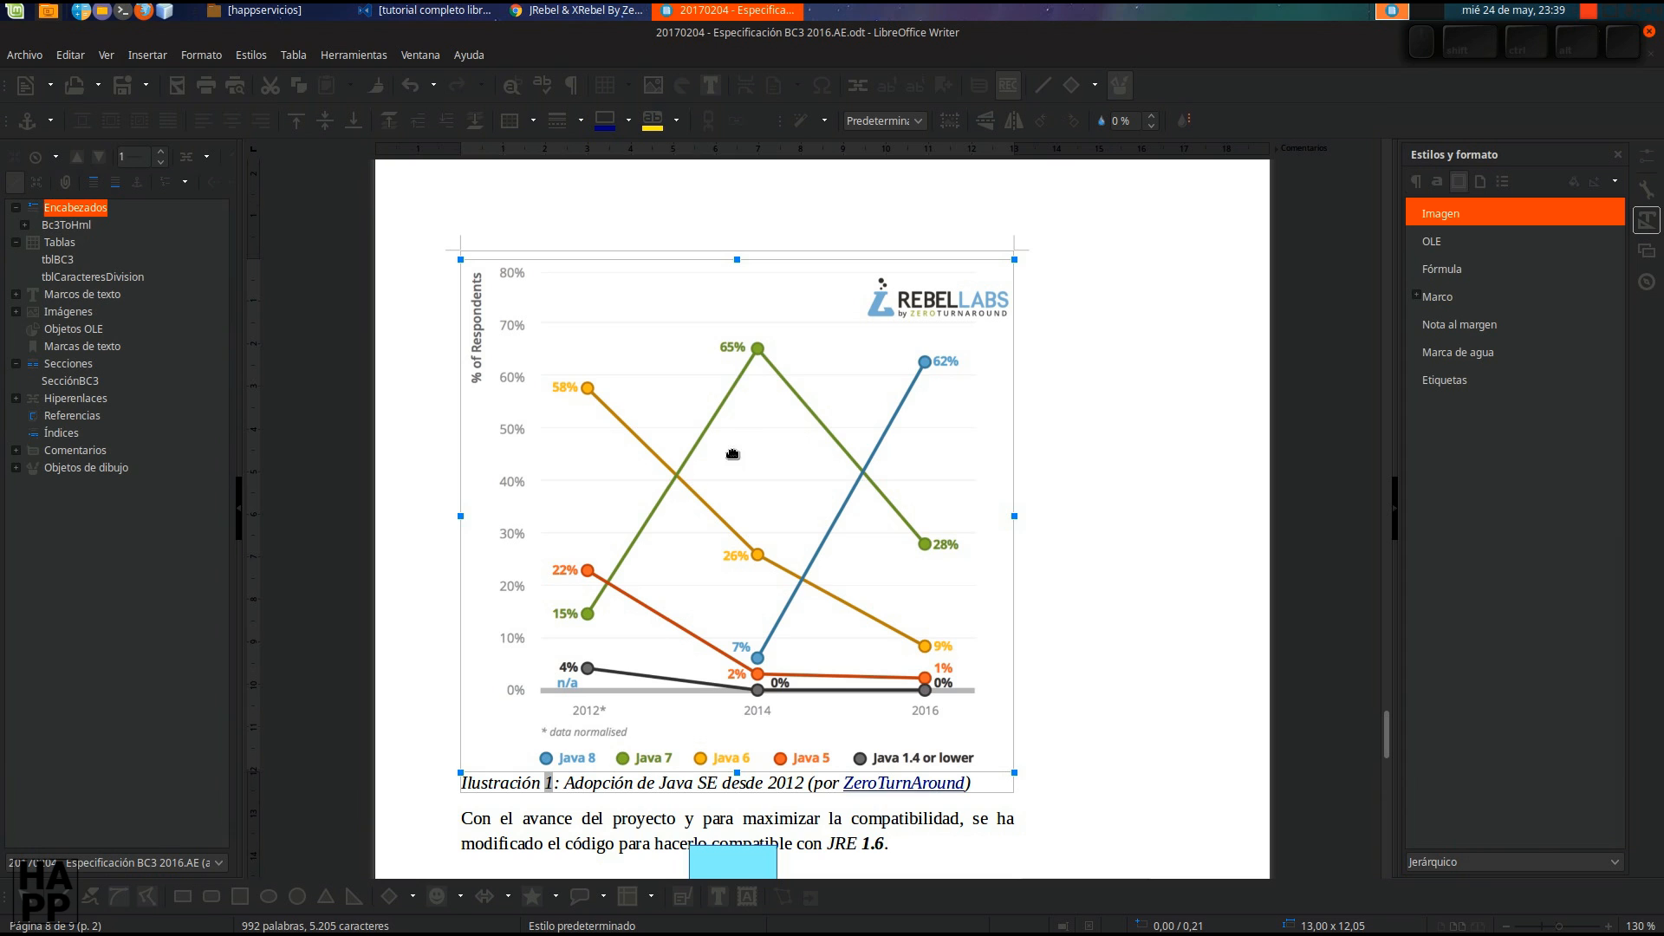
pyautogui.click(202, 56)
pyautogui.moveTo(305, 552)
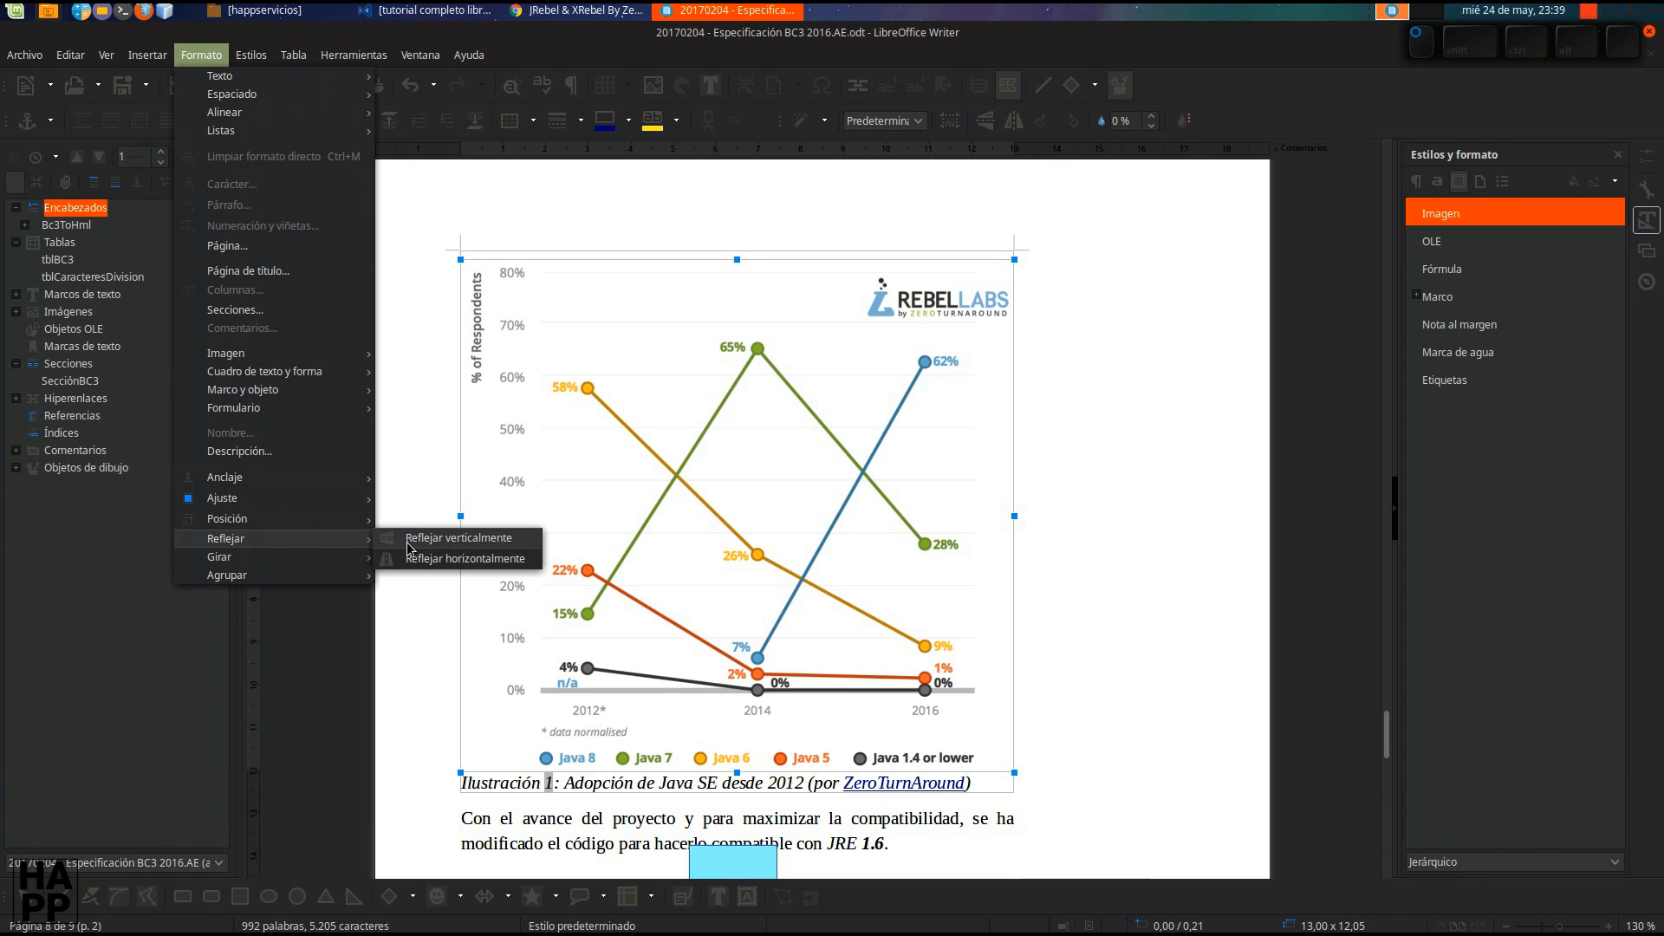
pyautogui.click(451, 539)
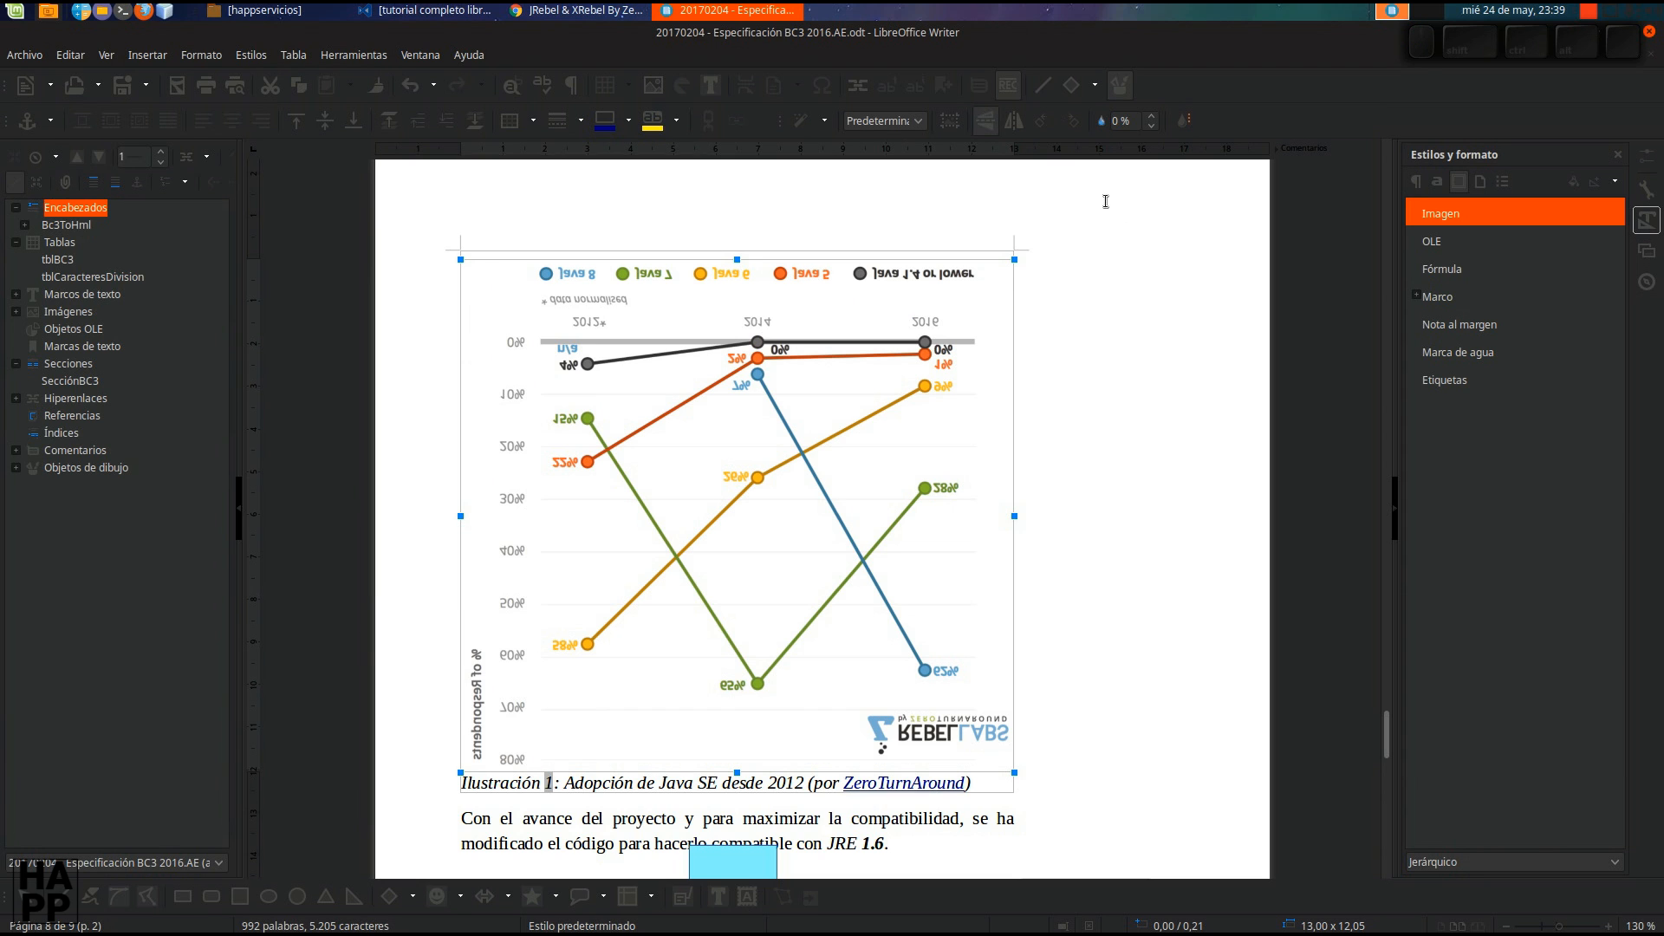
# Toggle the vertical and horizontal flips on the chart image and rotate it 90° to the left and back to the right.
pyautogui.click(985, 121)
pyautogui.click(1014, 120)
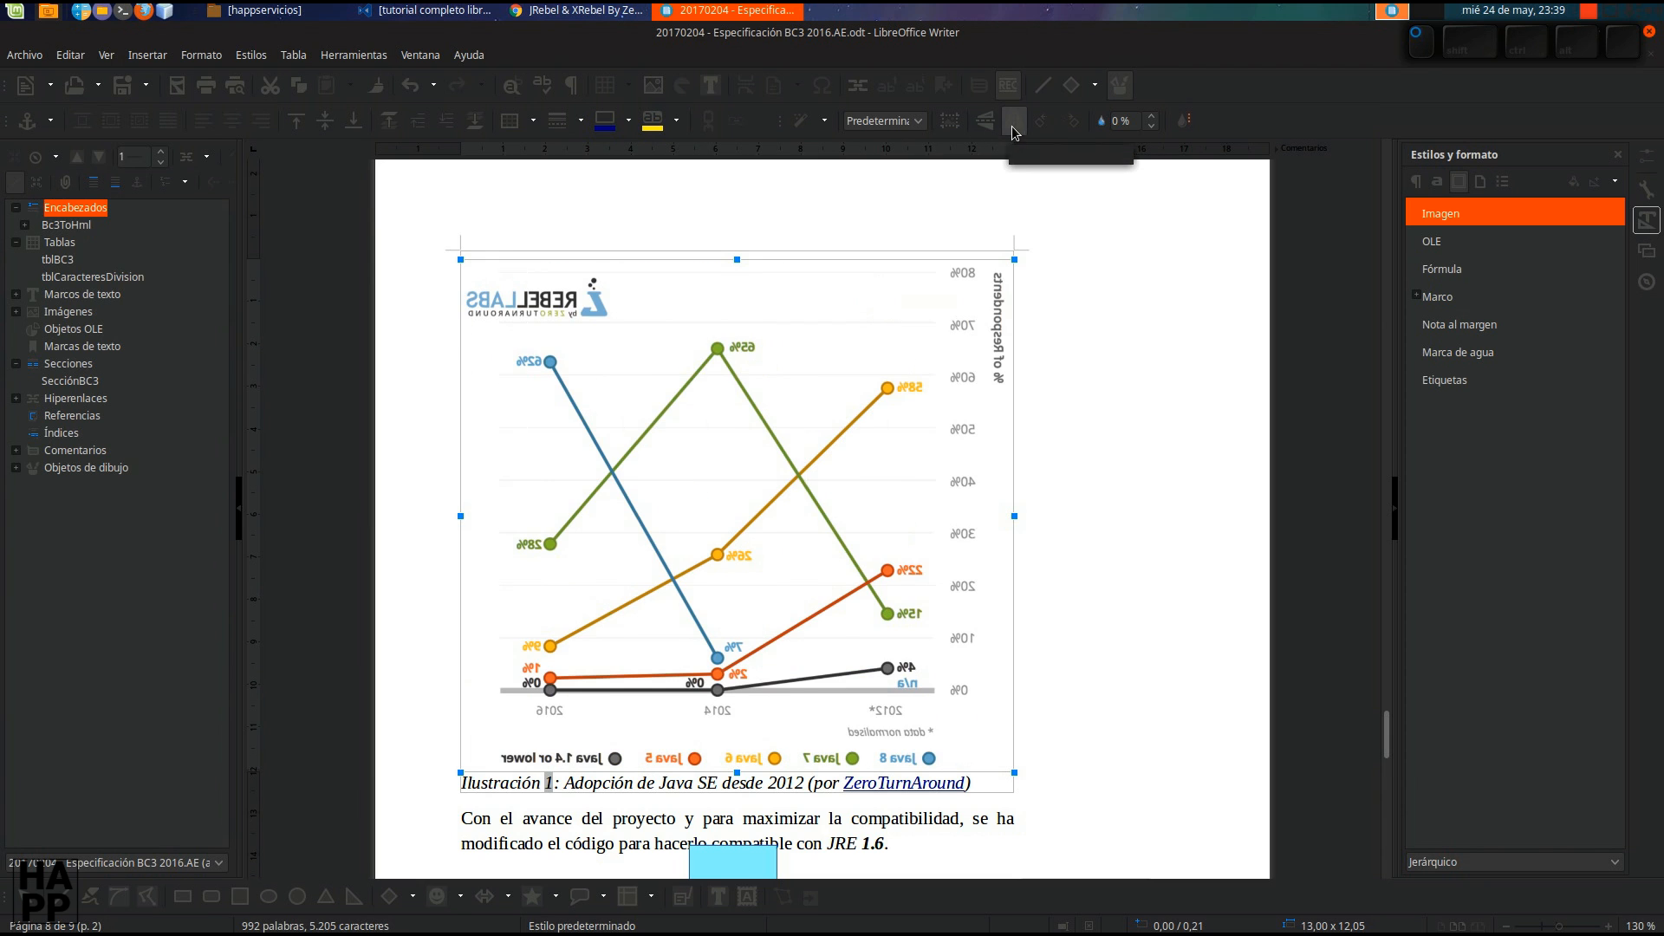
pyautogui.click(1014, 121)
pyautogui.click(986, 121)
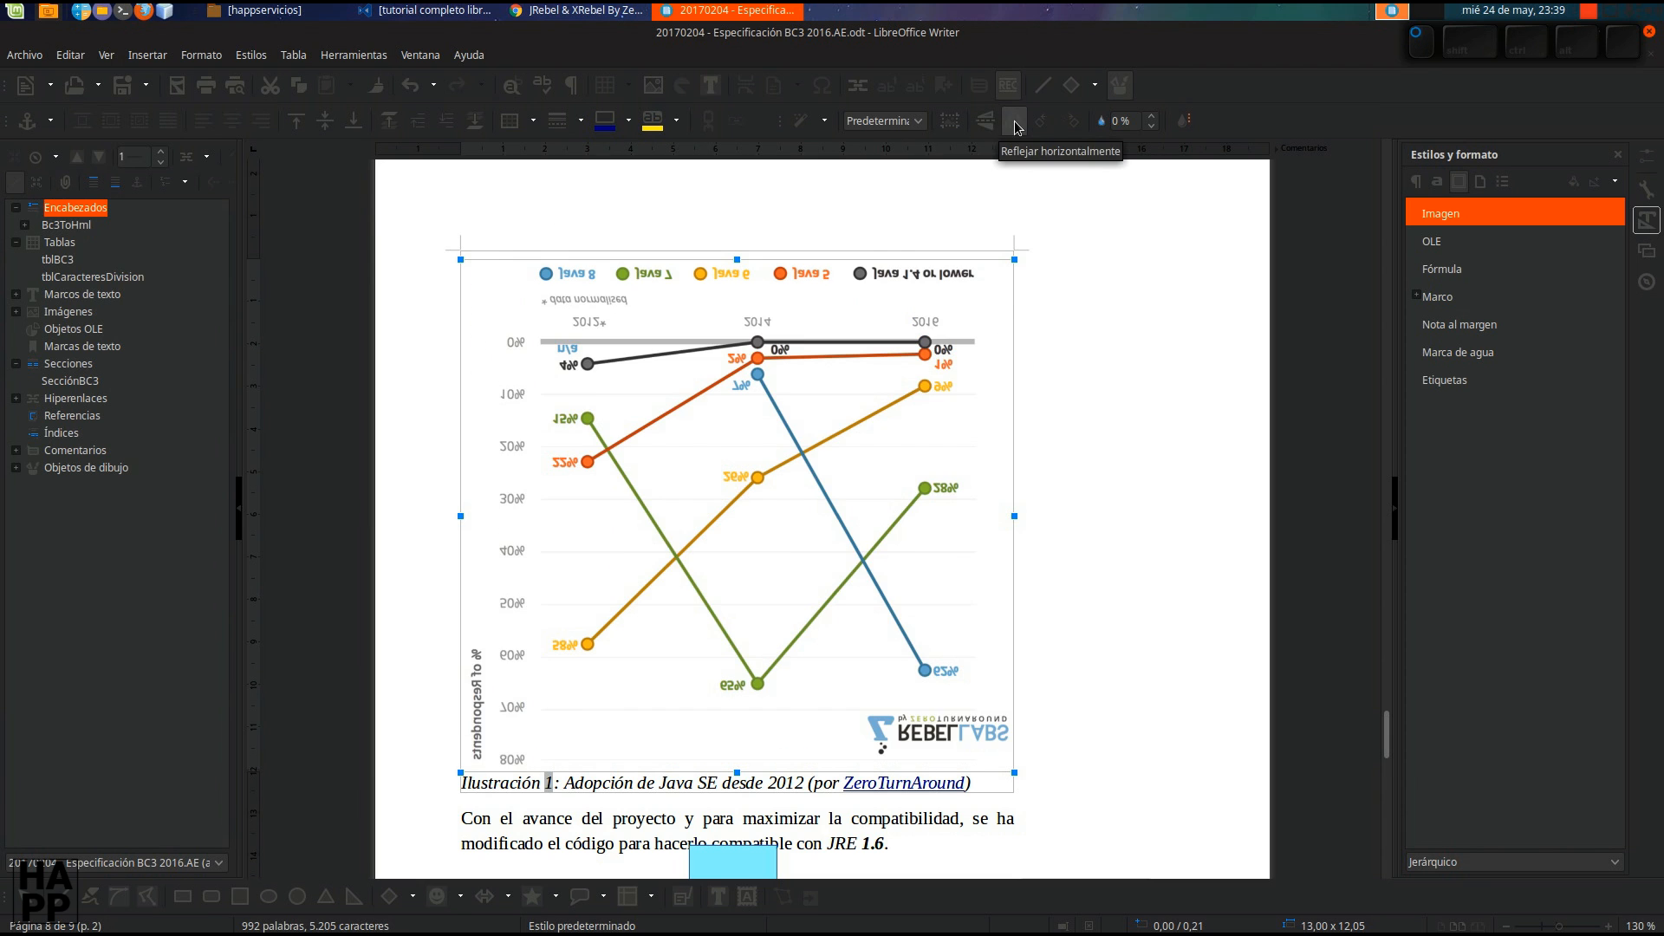
pyautogui.click(1014, 120)
pyautogui.click(1042, 120)
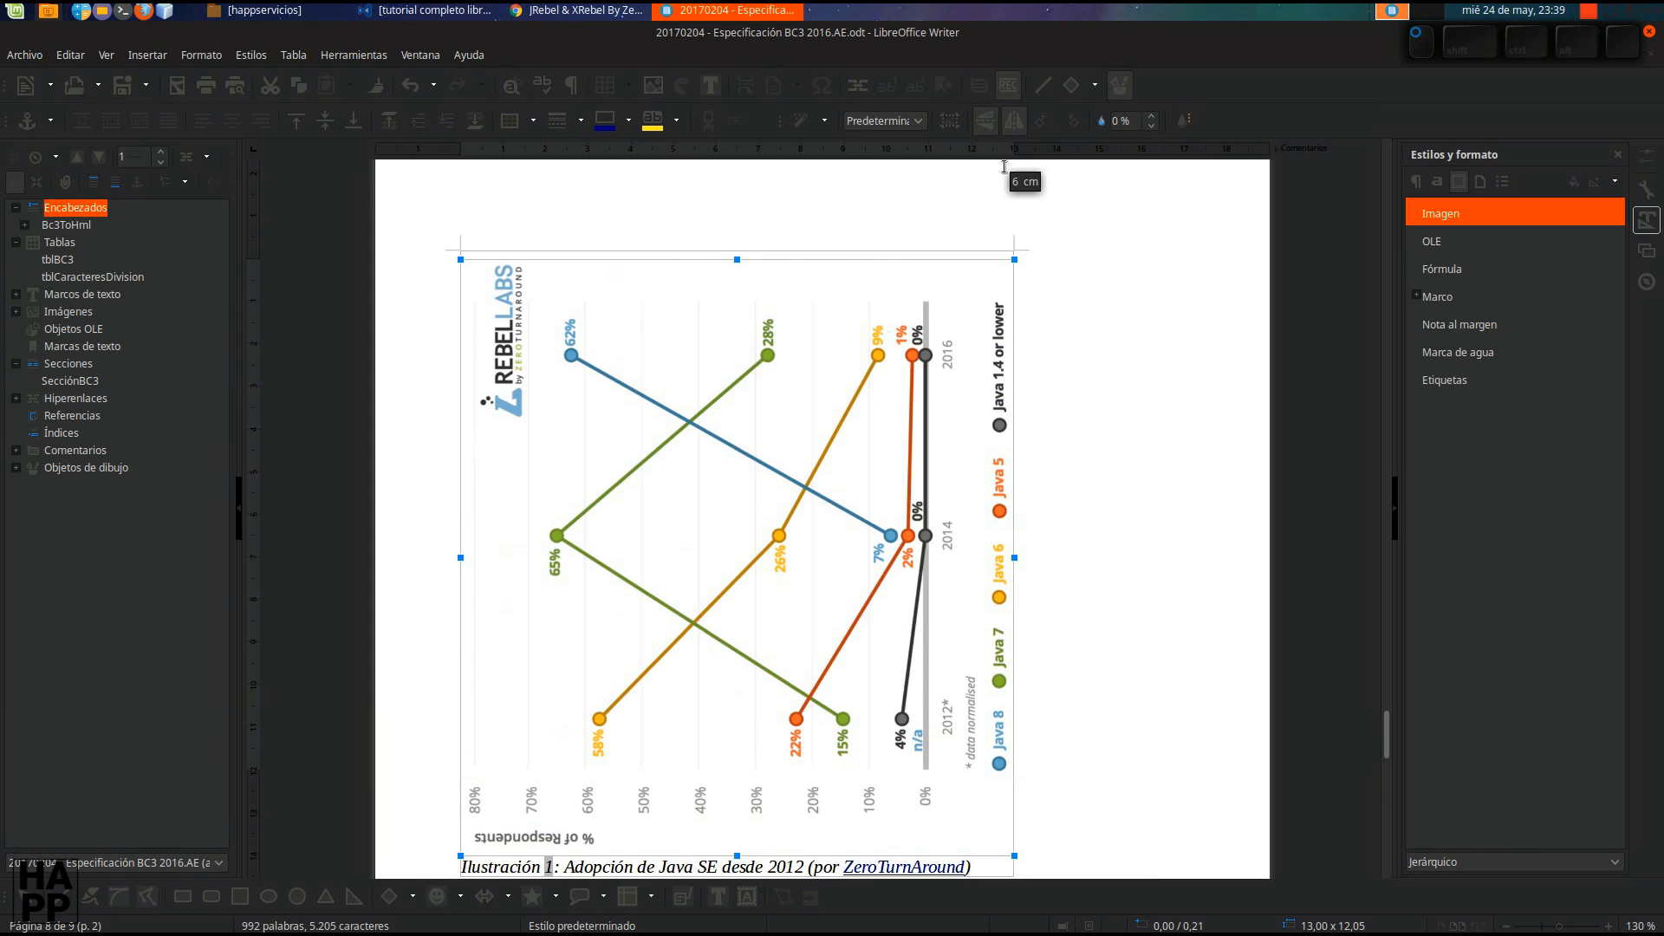
pyautogui.click(1073, 123)
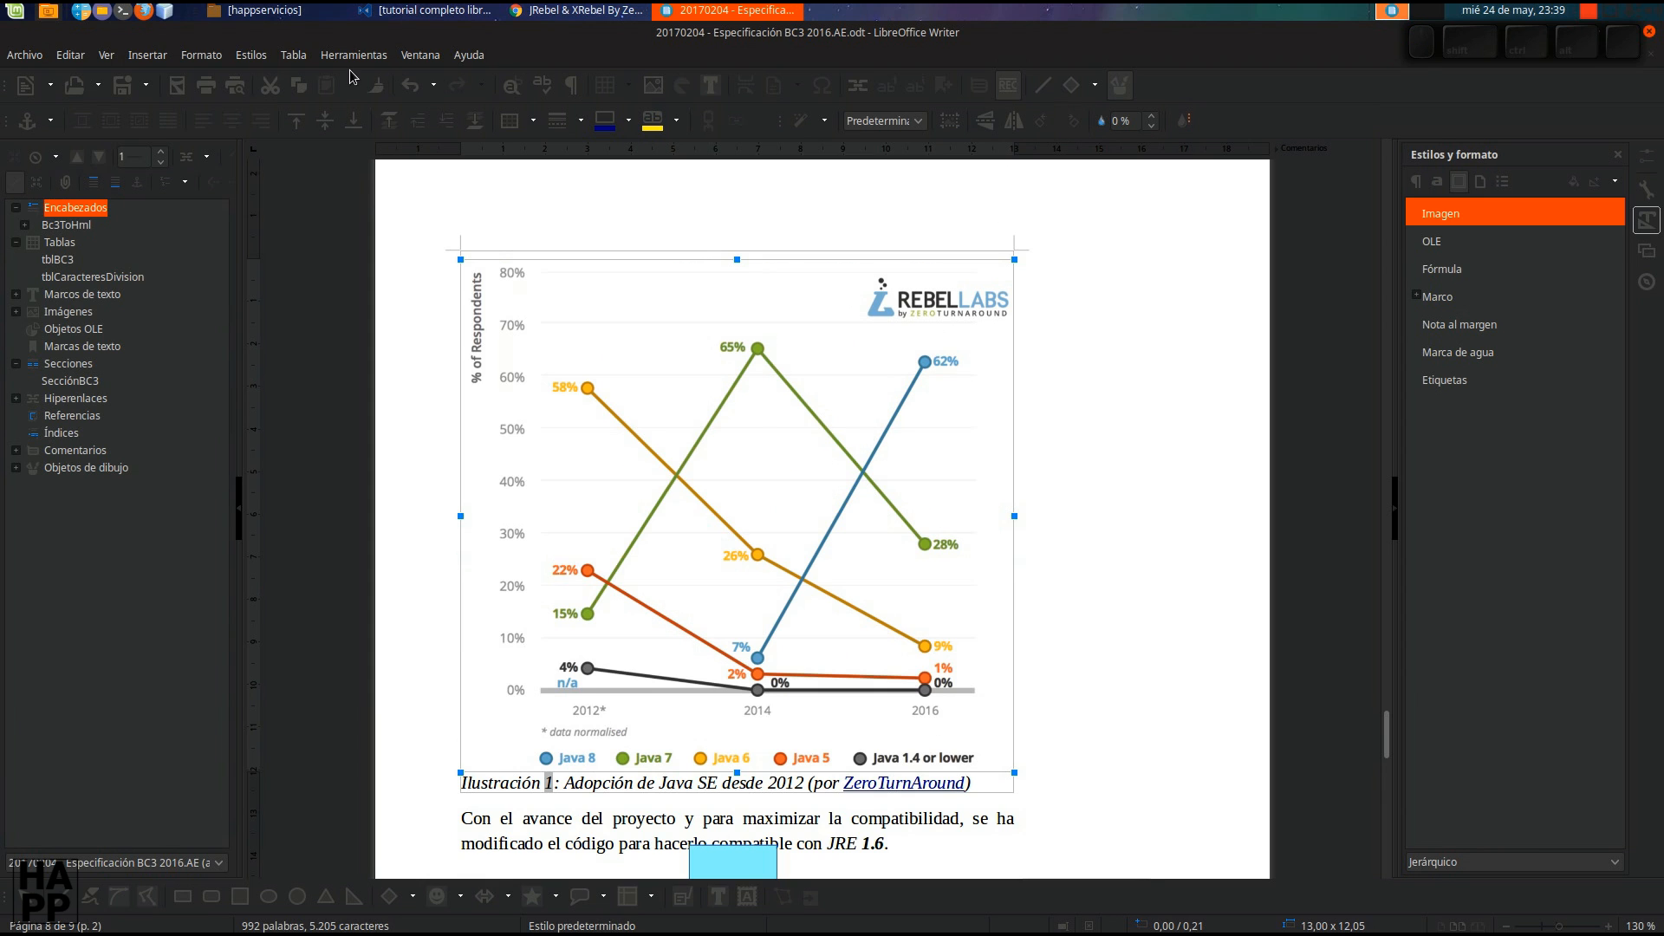
# Show the 90° rotation options for the chart image and deselect the image.
pyautogui.click(203, 55)
pyautogui.moveTo(320, 553)
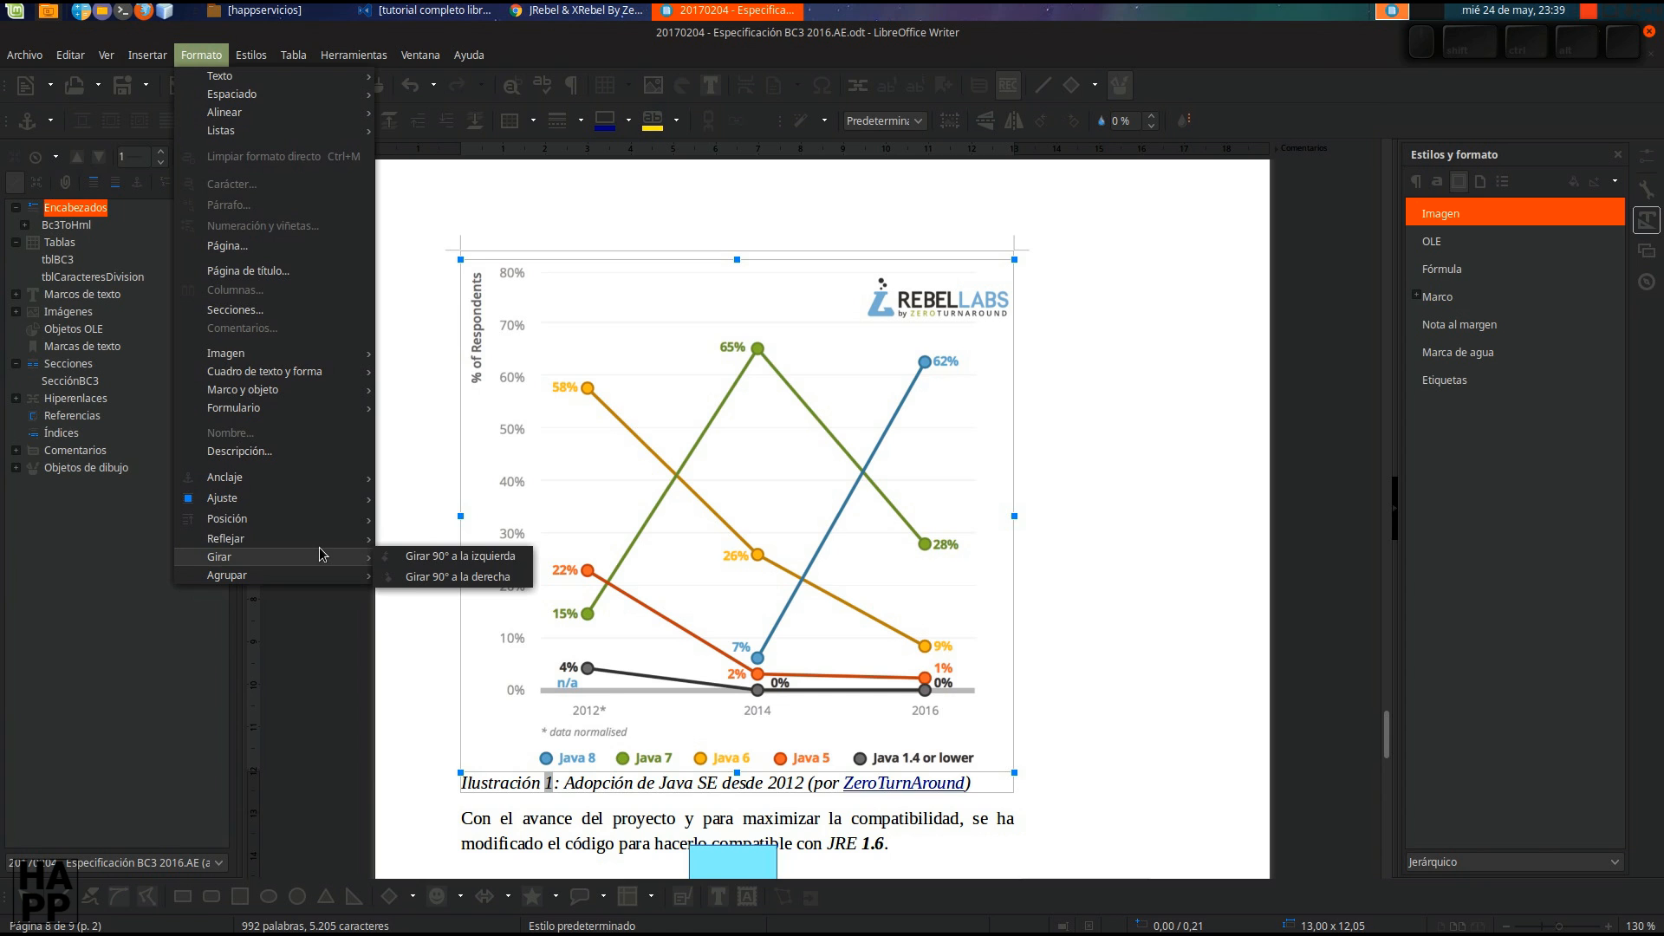
pyautogui.click(811, 821)
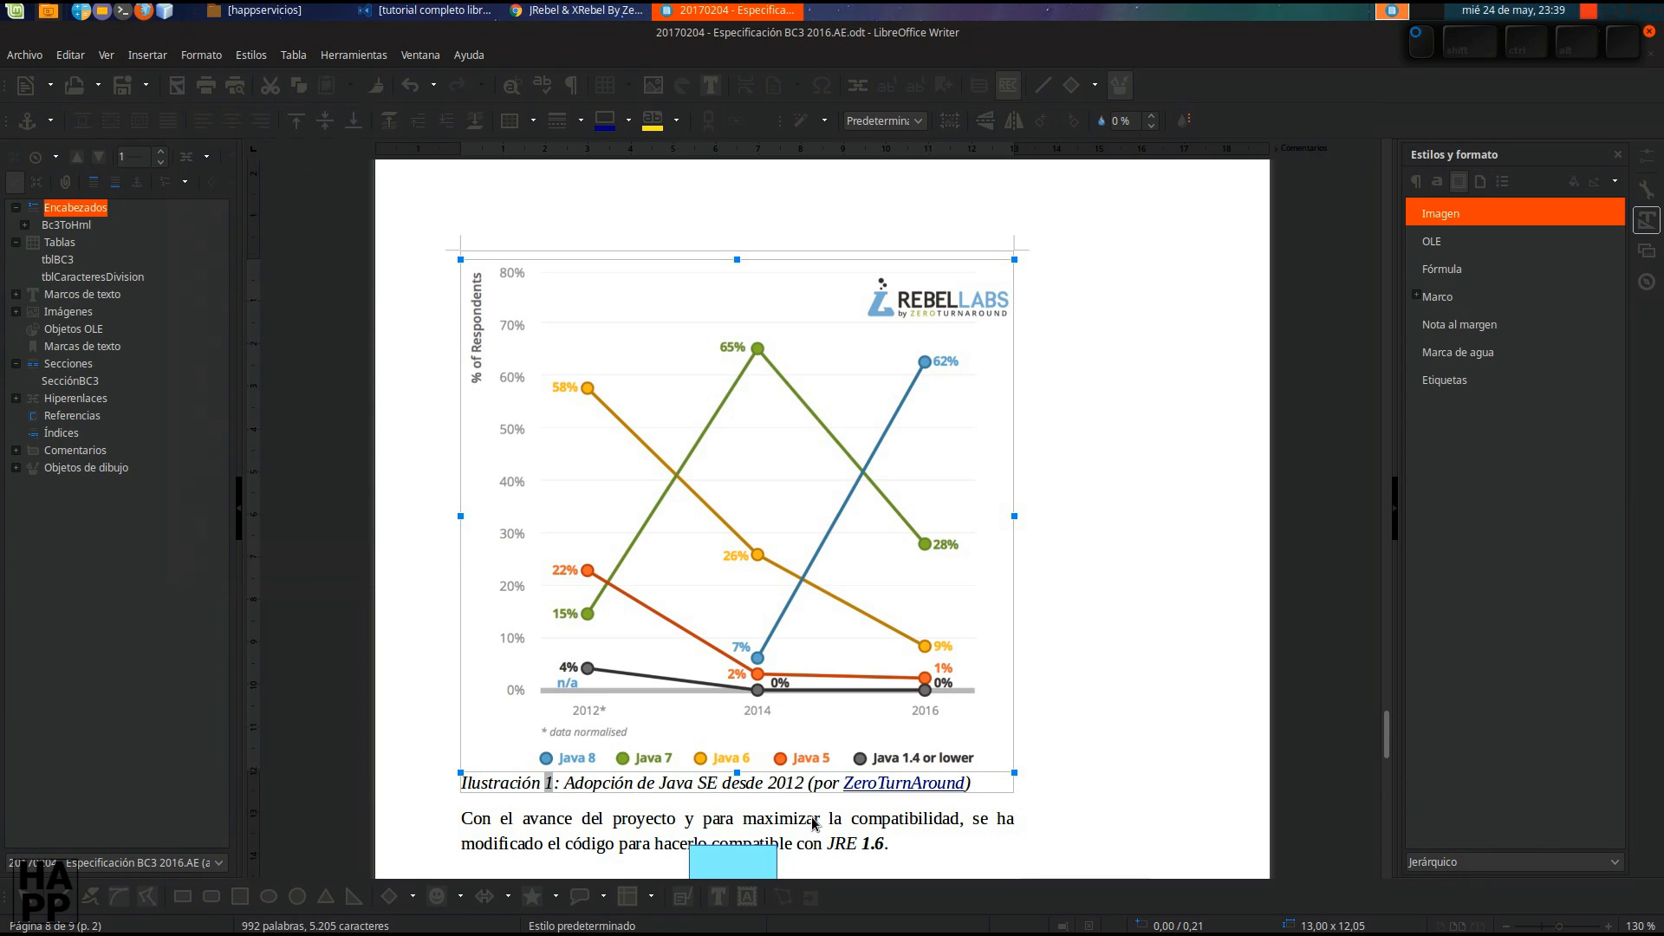
pyautogui.scroll(-5, 772, 757)
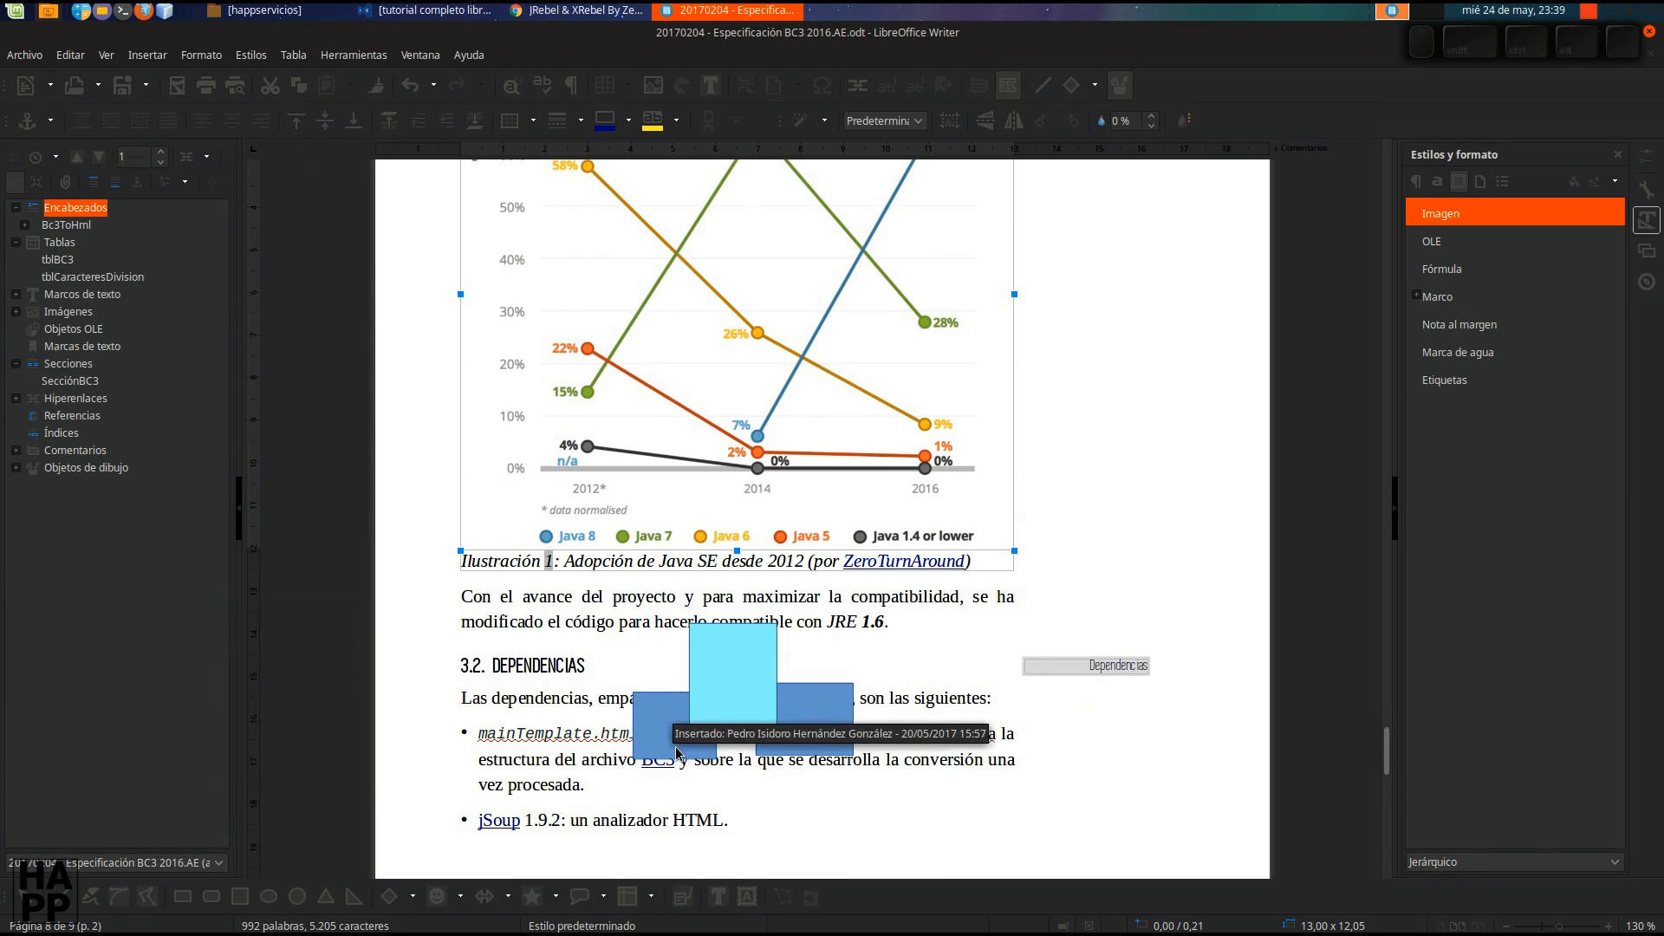
pyautogui.press('Escape')
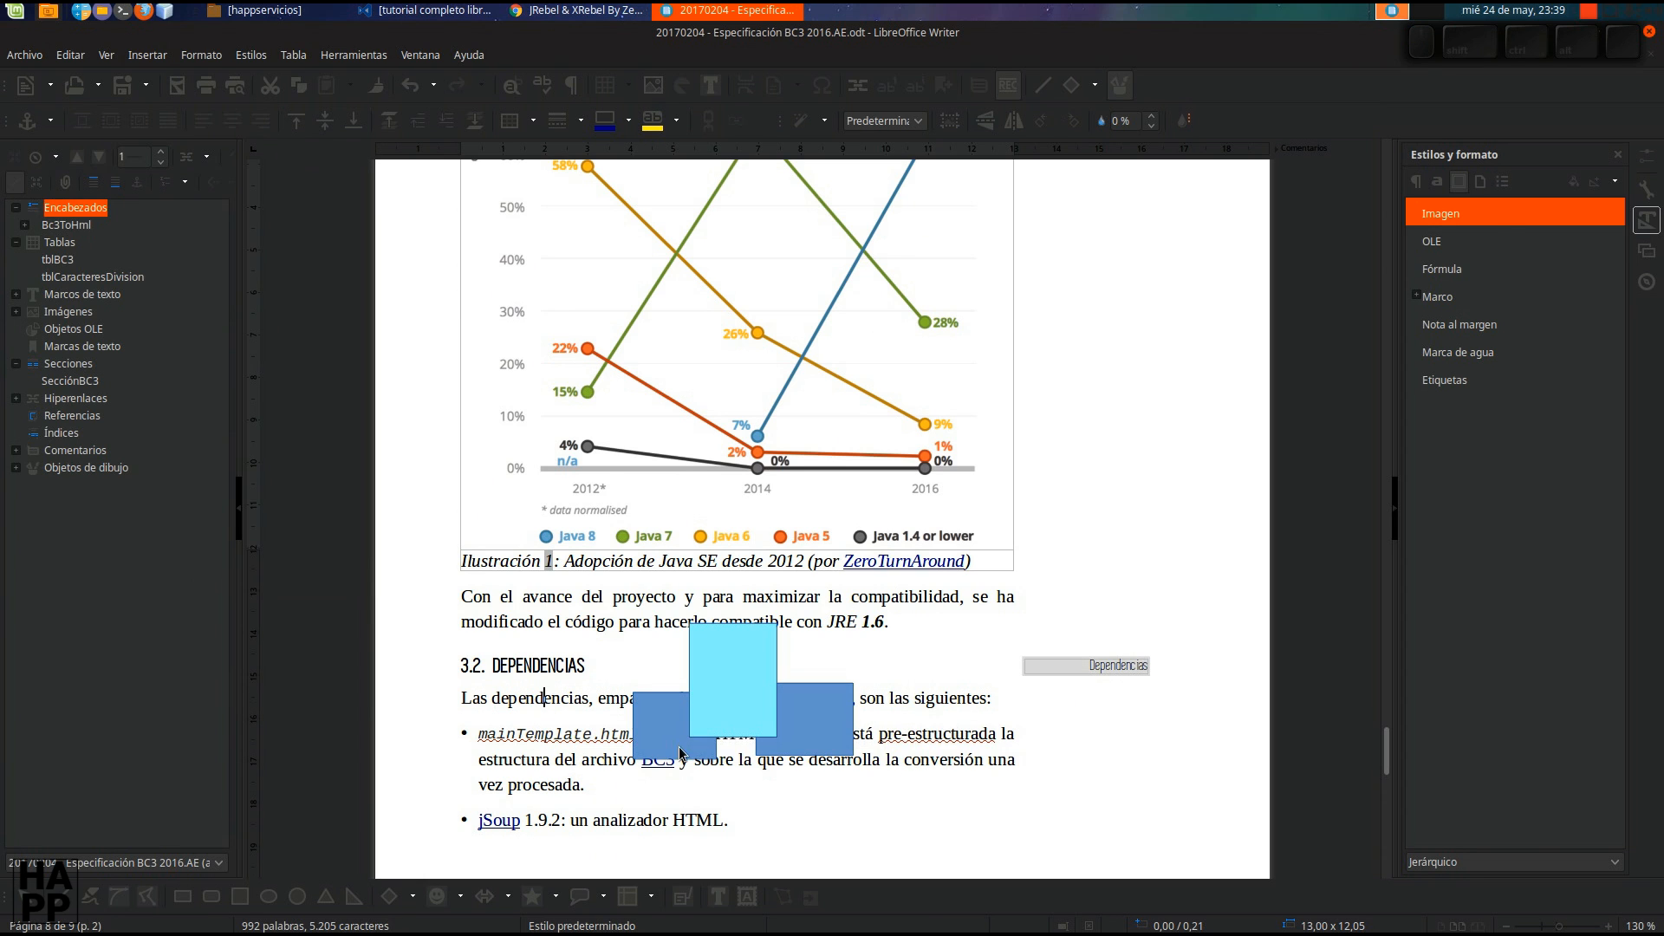
pyautogui.click(656, 750)
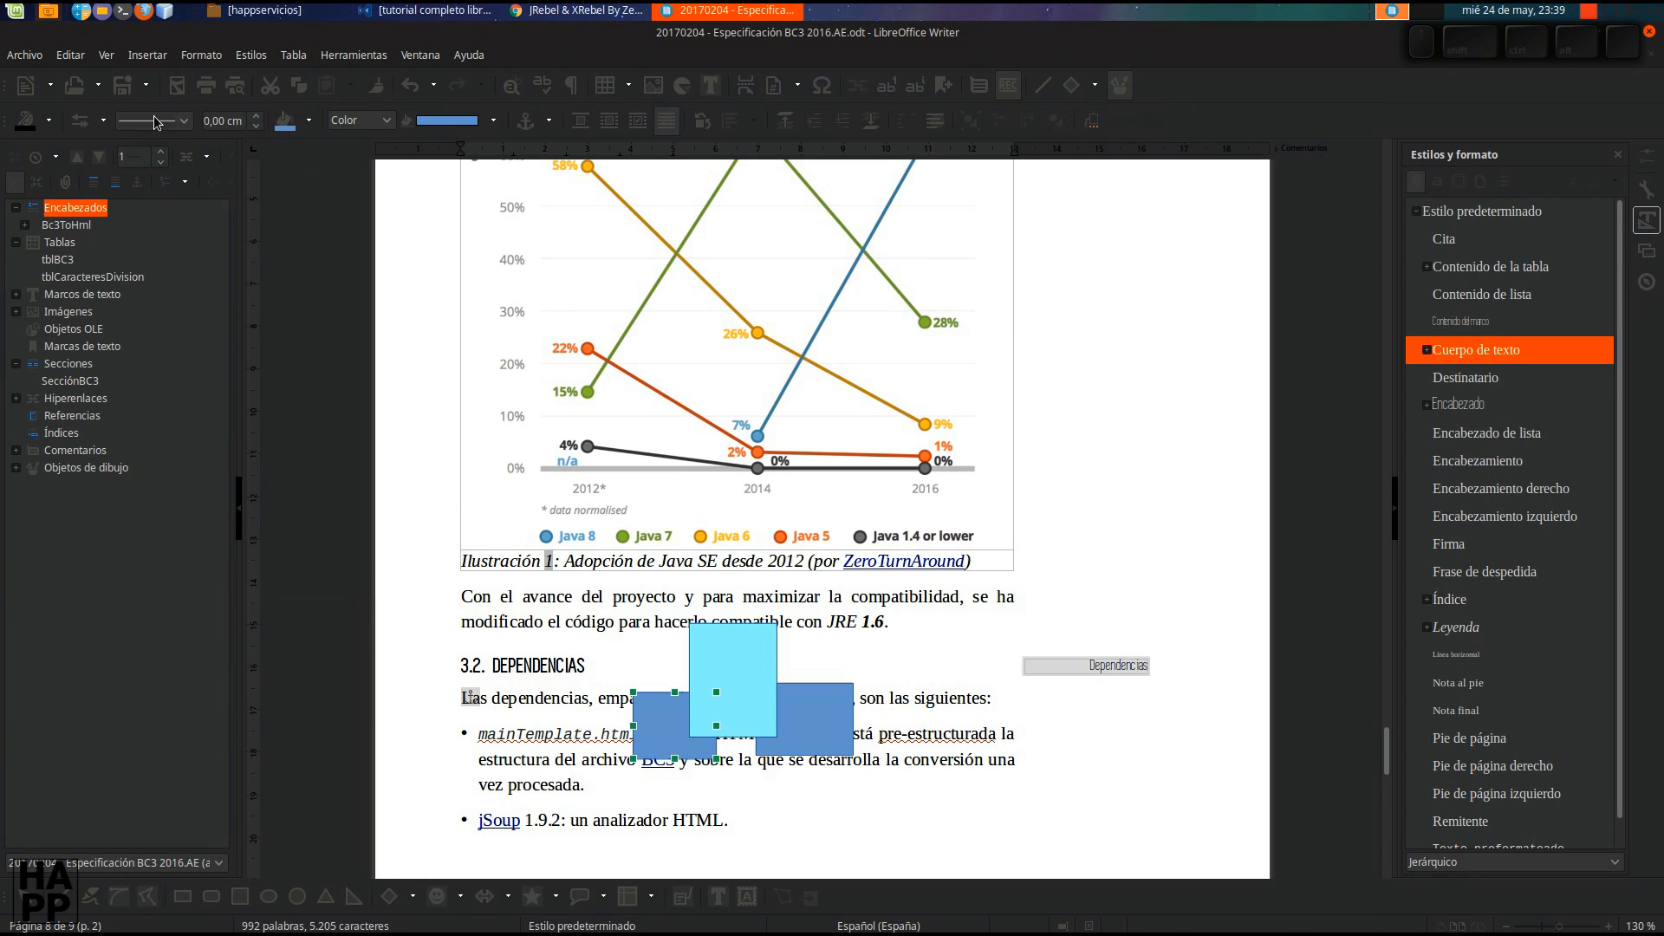
pyautogui.keyDown('ctrl'); pyautogui.click(742, 655); pyautogui.keyUp('ctrl')
pyautogui.keyDown('ctrl'); pyautogui.click(803, 714); pyautogui.keyUp('ctrl')
pyautogui.keyDown('ctrl'); pyautogui.click(682, 739); pyautogui.keyUp('ctrl')
pyautogui.keyDown('shift'); pyautogui.click(719, 679); pyautogui.keyUp('shift')
pyautogui.keyDown('shift'); pyautogui.click(820, 729); pyautogui.keyUp('shift')
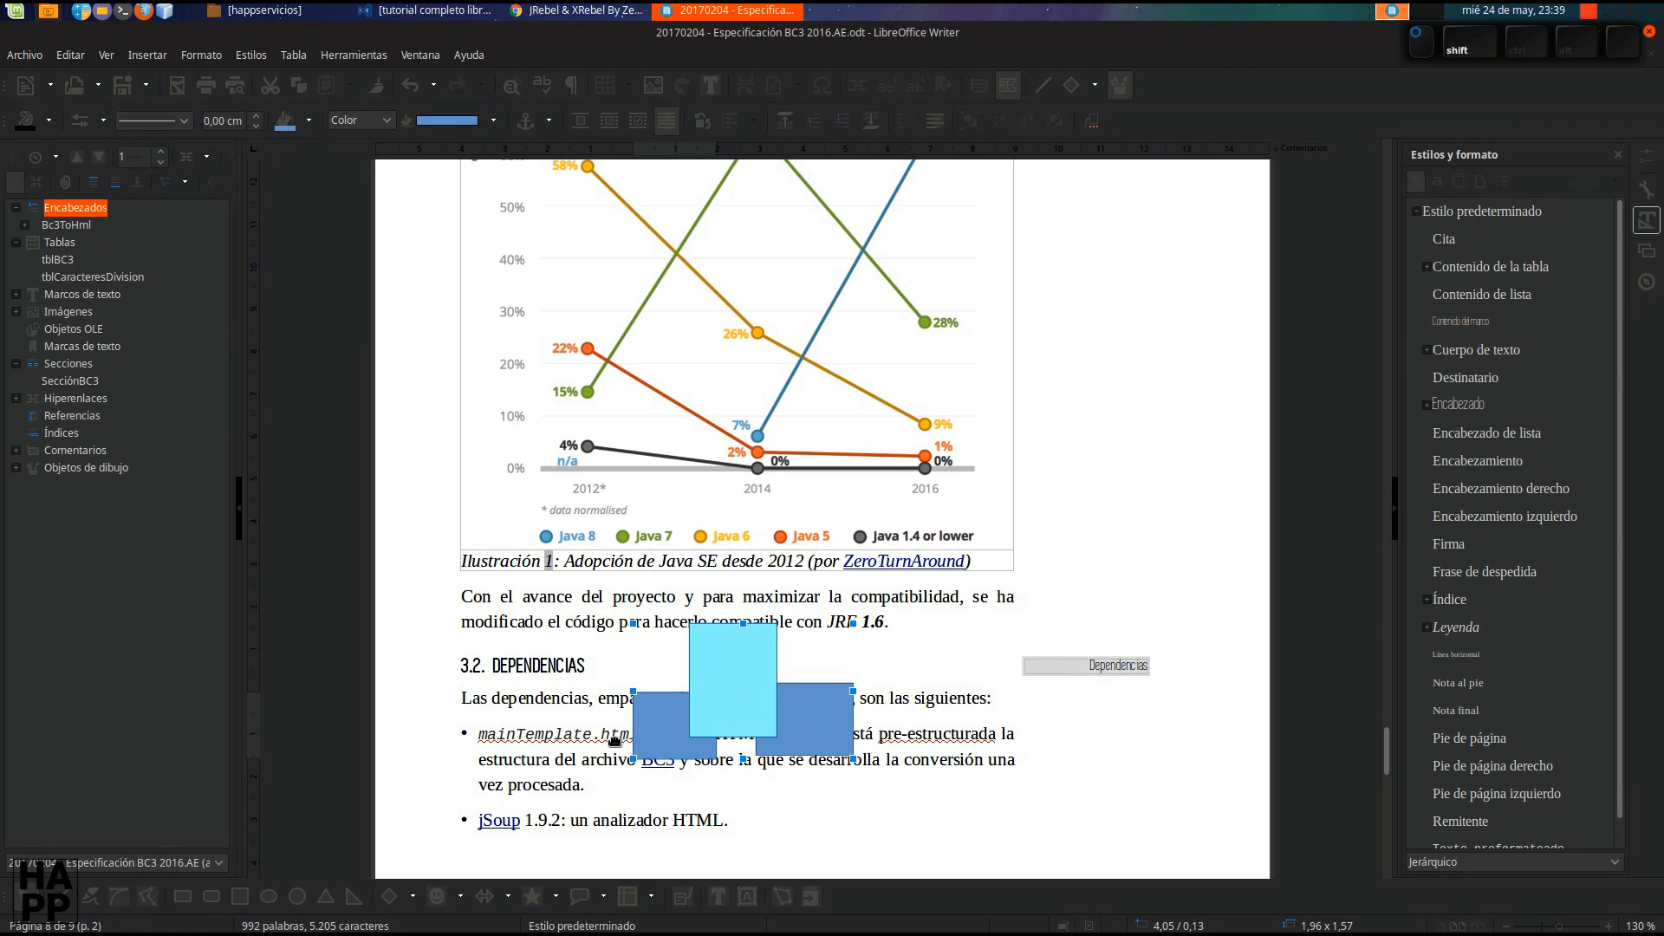
pyautogui.click(893, 733)
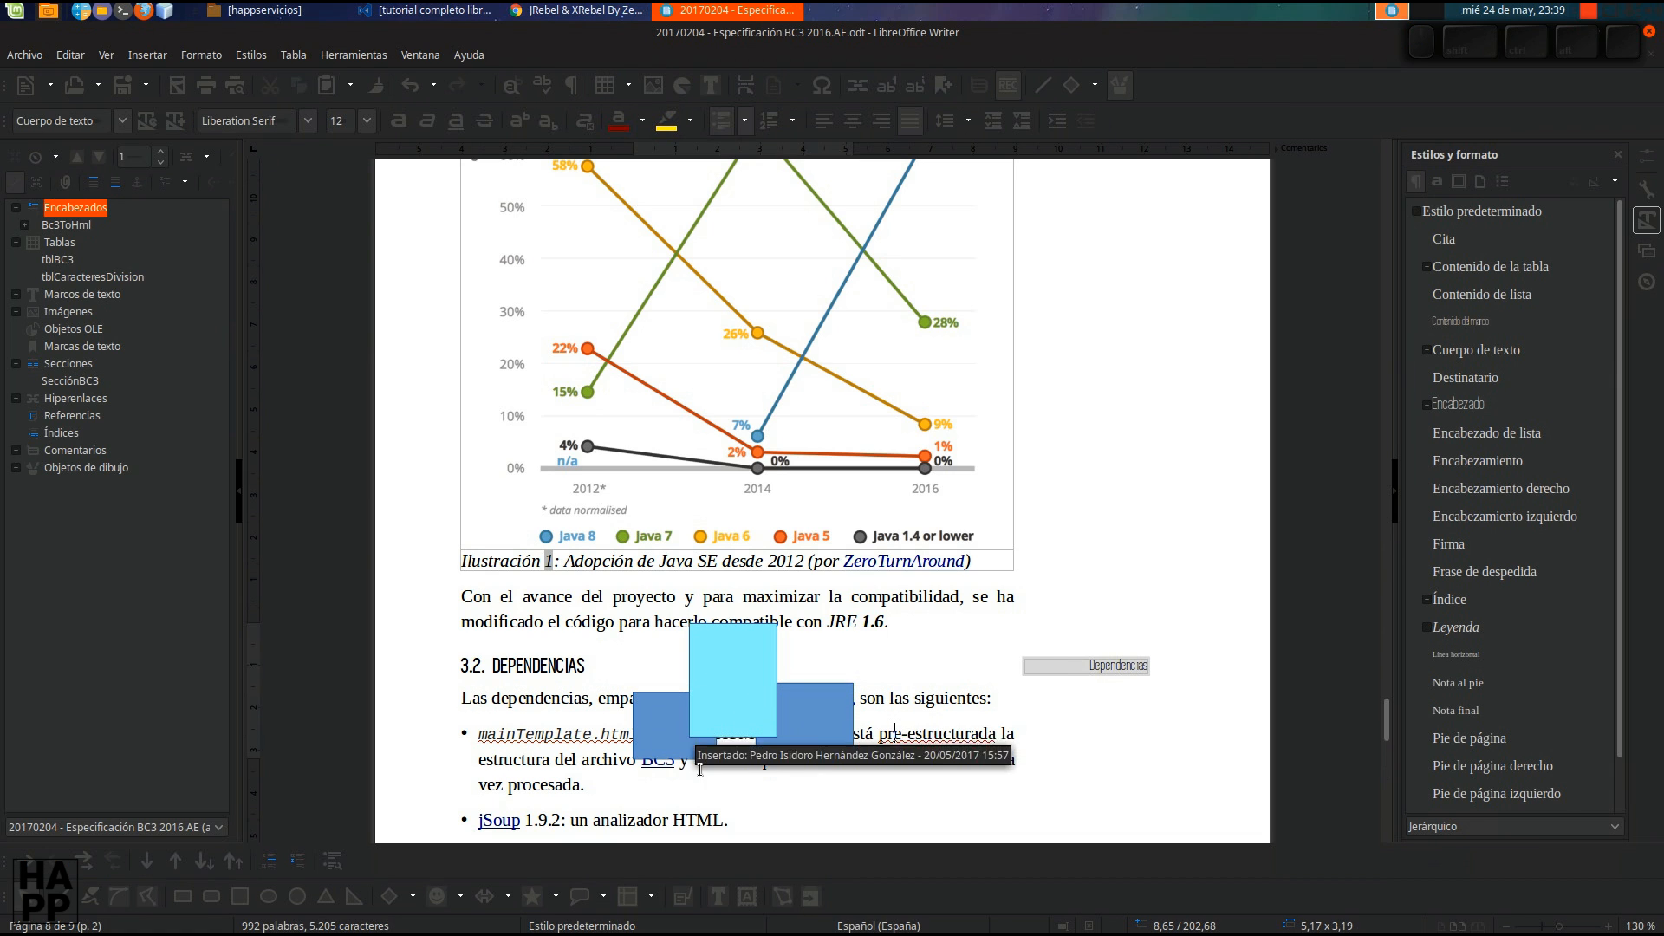
# Select the cyan rectangle together with both blue rectangles around section 3.2 and group them into one object.
pyautogui.click(654, 725)
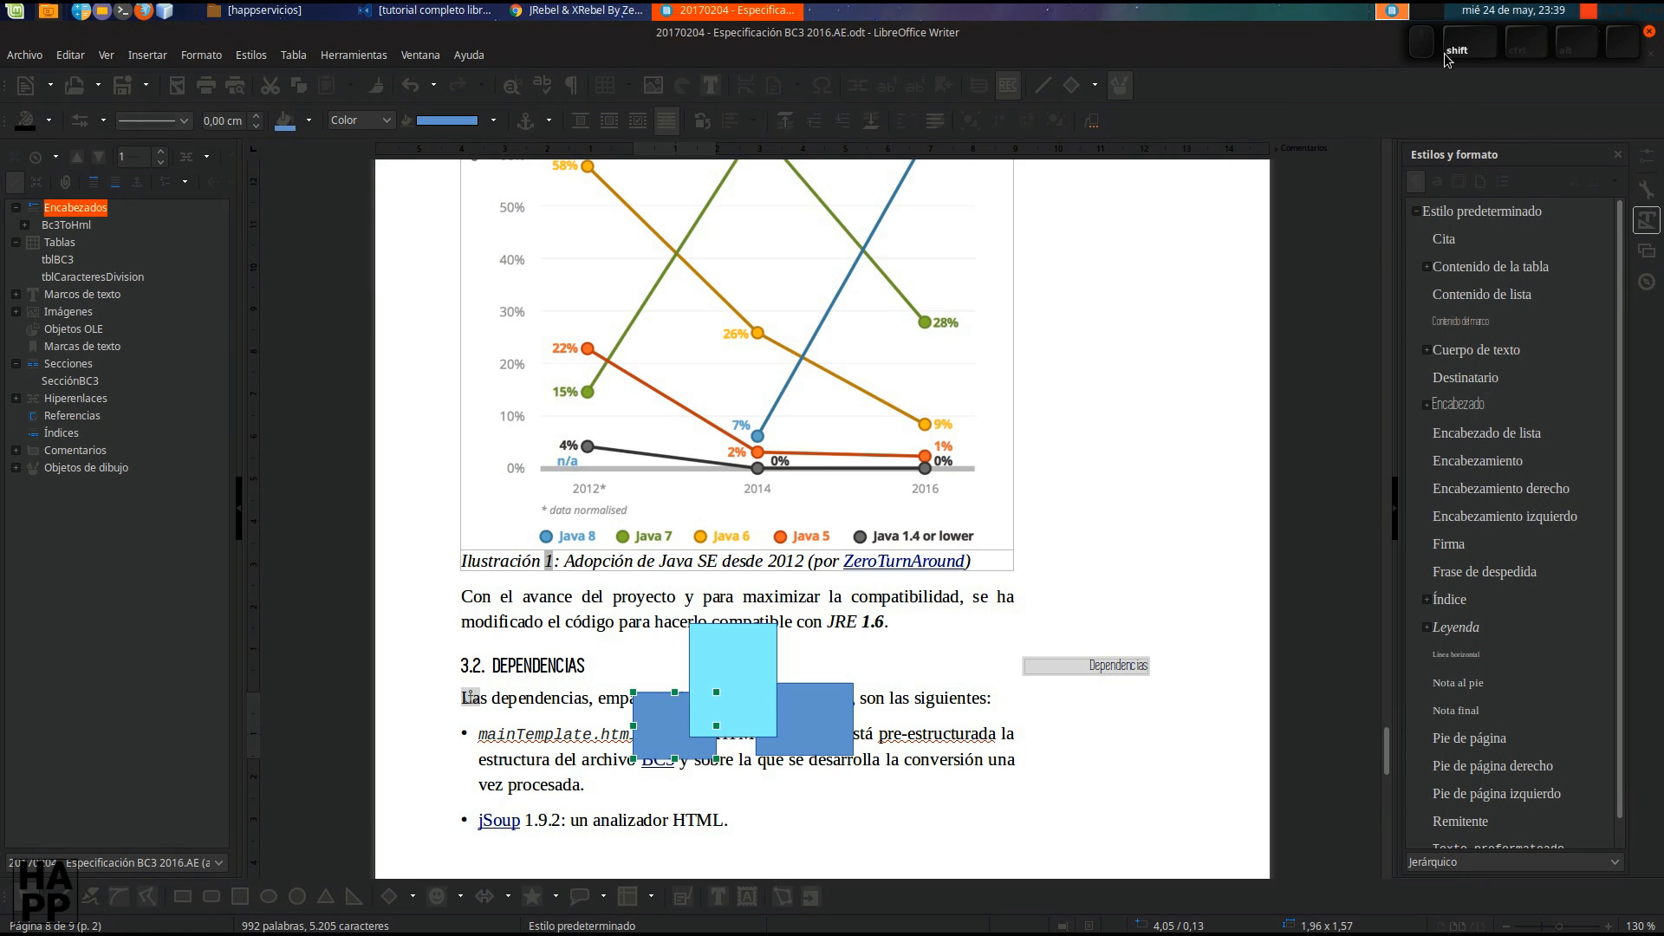
pyautogui.keyDown('shift'); pyautogui.click(743, 669); pyautogui.keyUp('shift')
pyautogui.keyDown('shift'); pyautogui.click(830, 747); pyautogui.keyUp('shift')
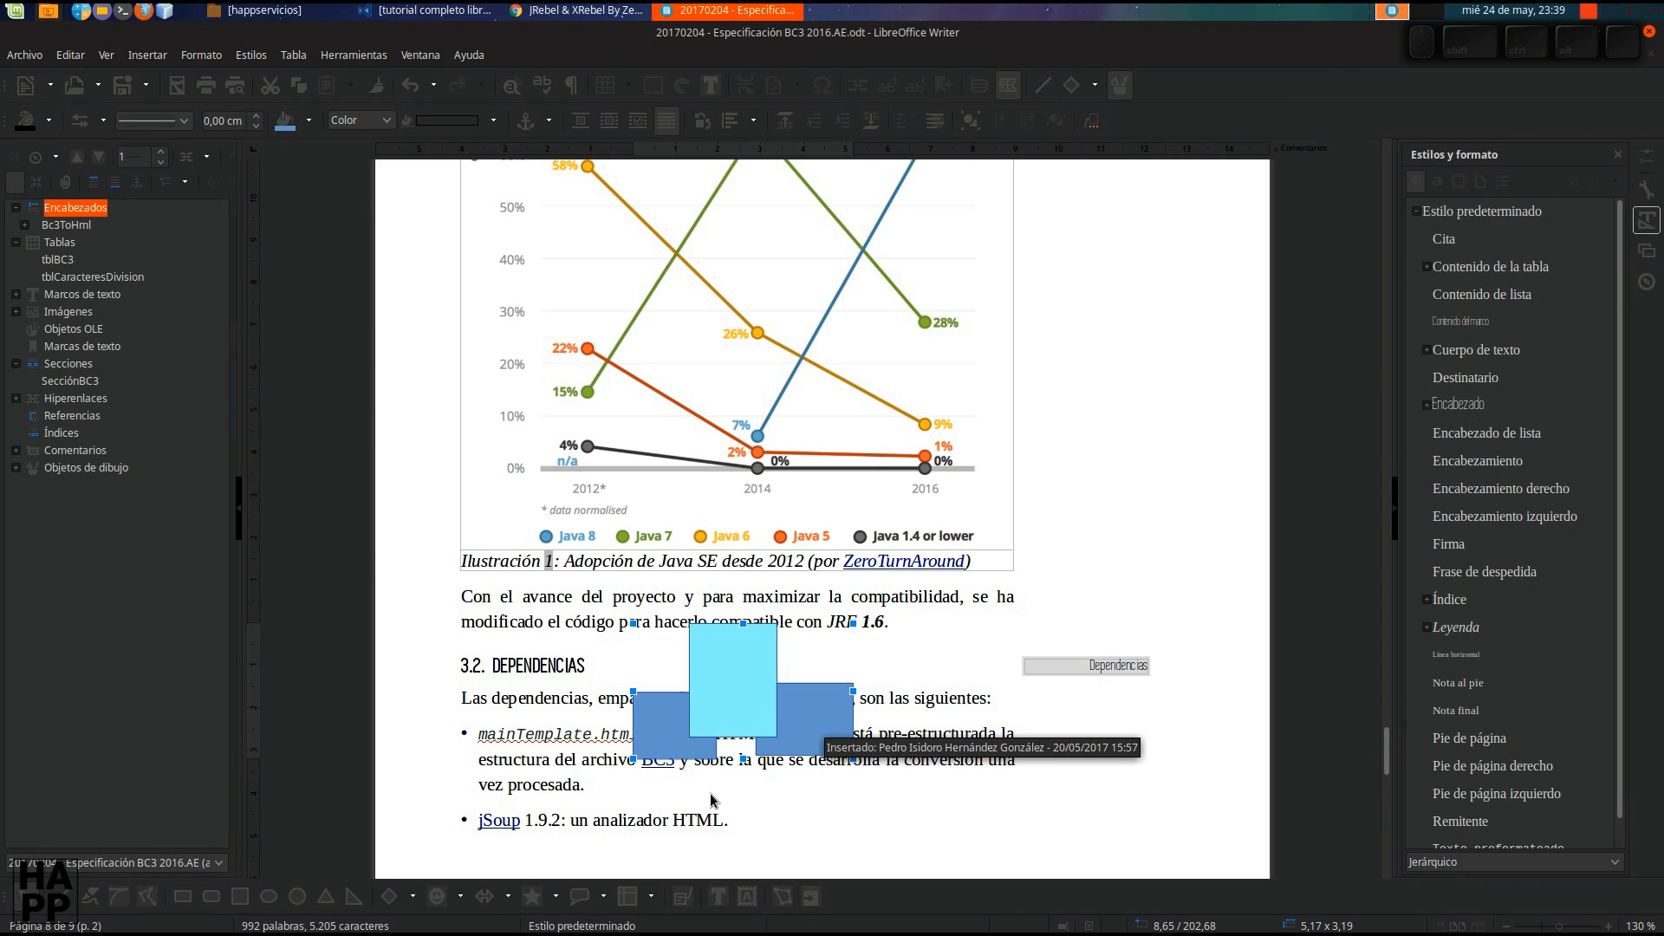
pyautogui.click(201, 54)
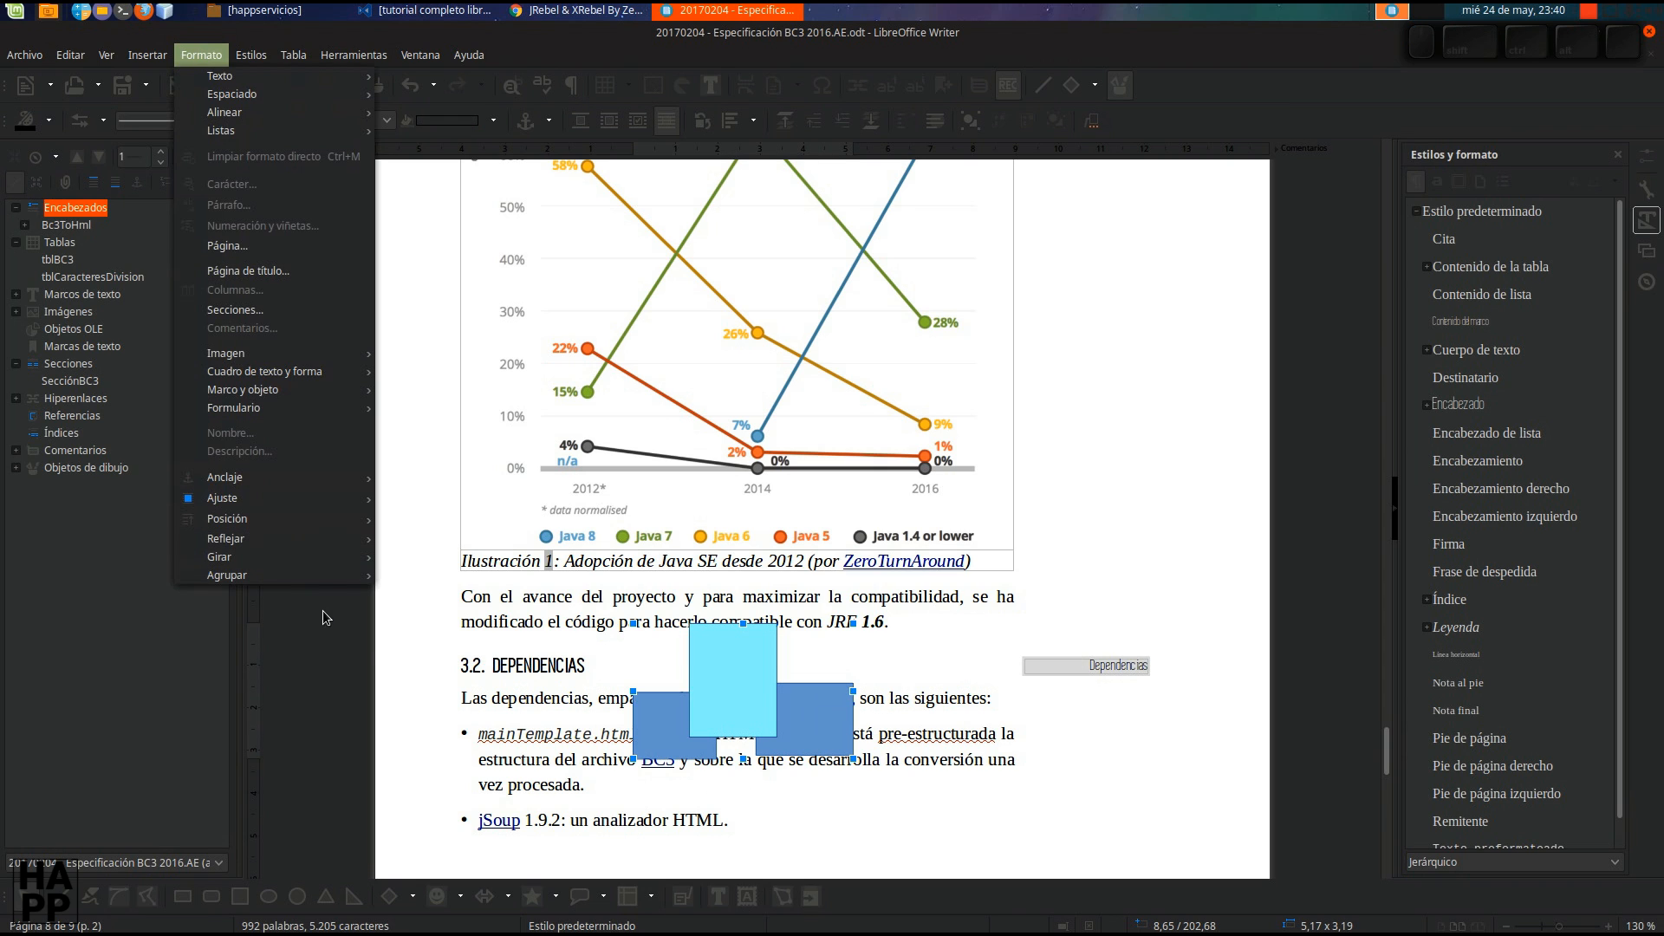
pyautogui.click(457, 577)
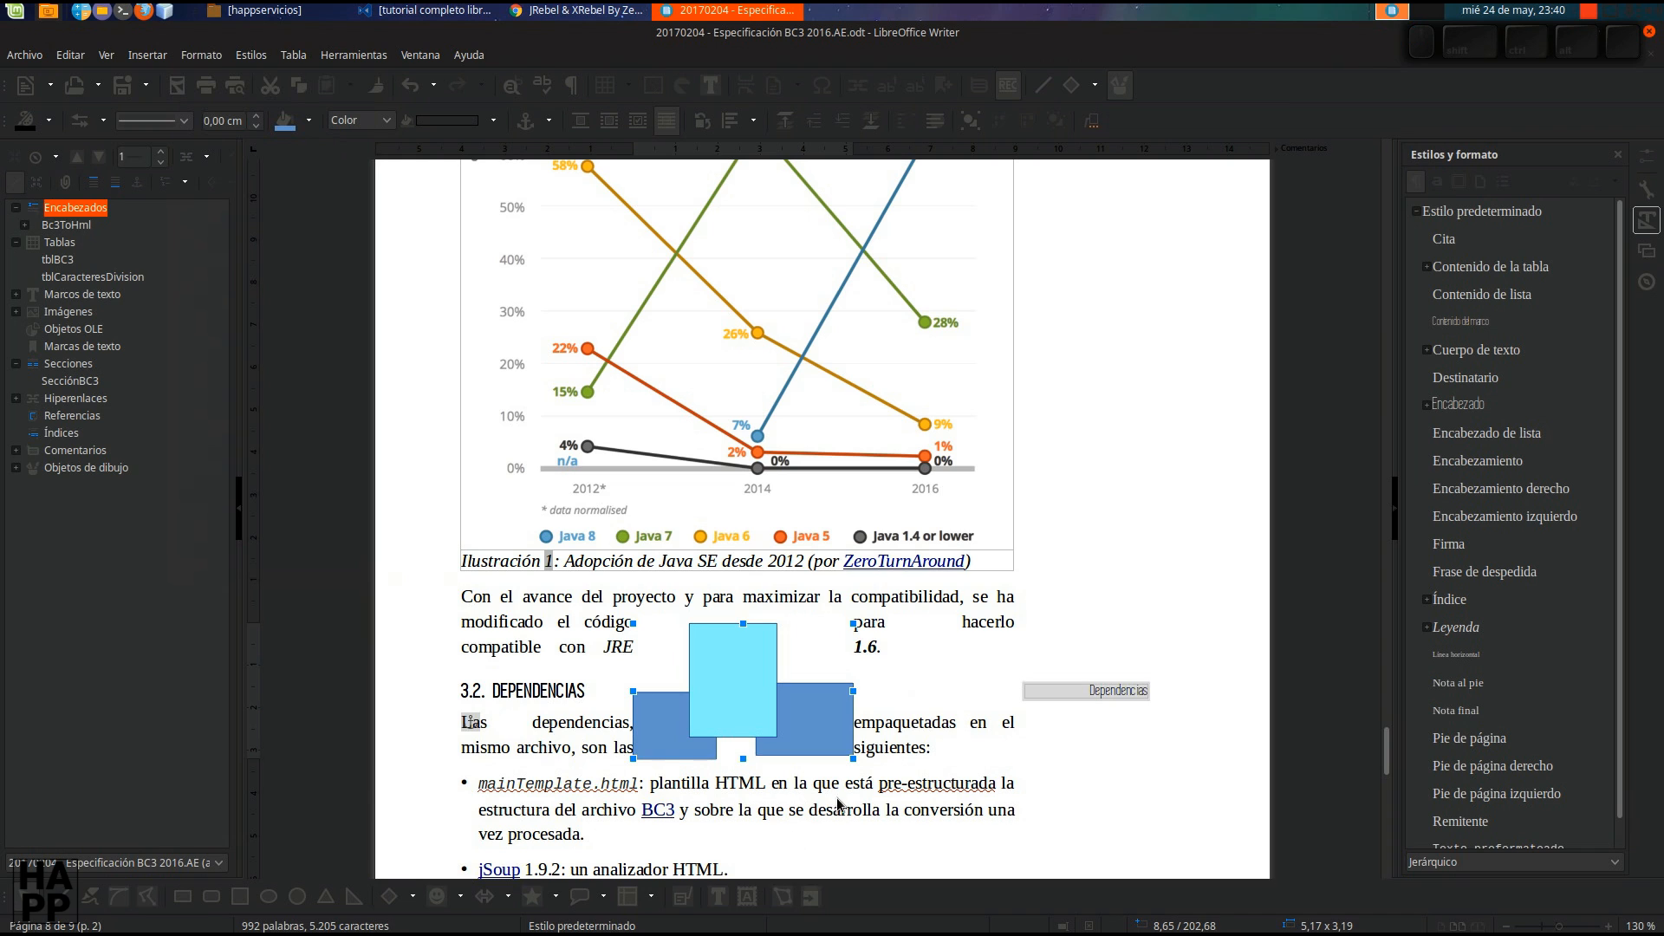
pyautogui.click(873, 785)
pyautogui.click(755, 695)
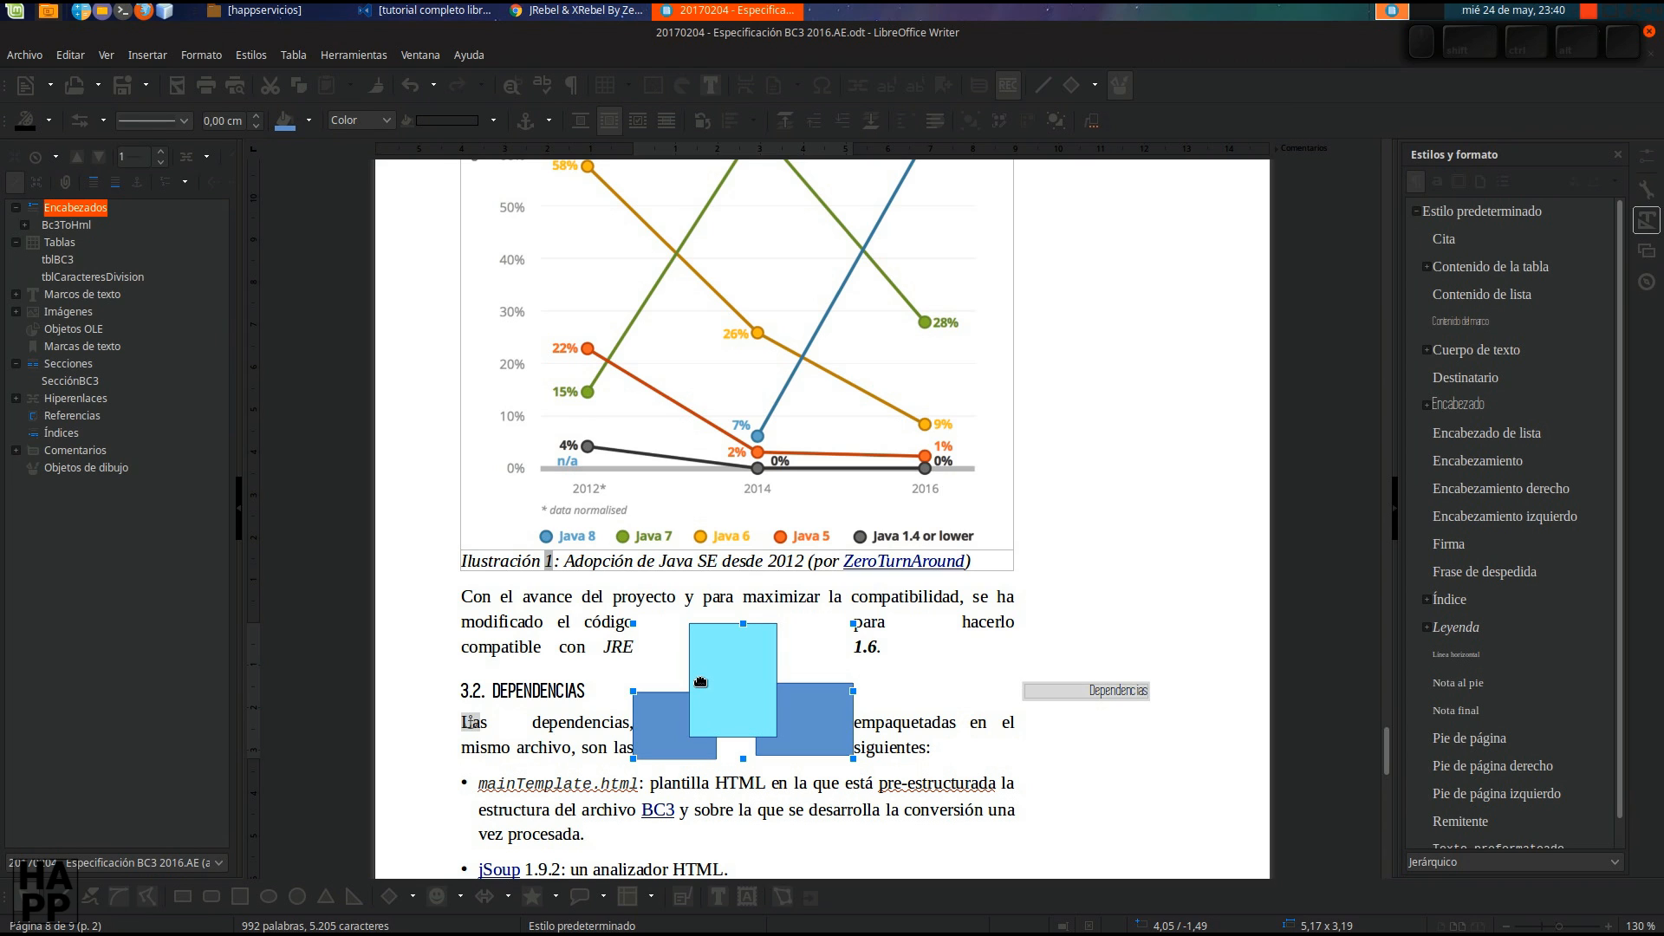
# Set the text wrap of the grouped rectangles to dynamic page wrap (Ajuste de página dinámico).
pyautogui.click(203, 57)
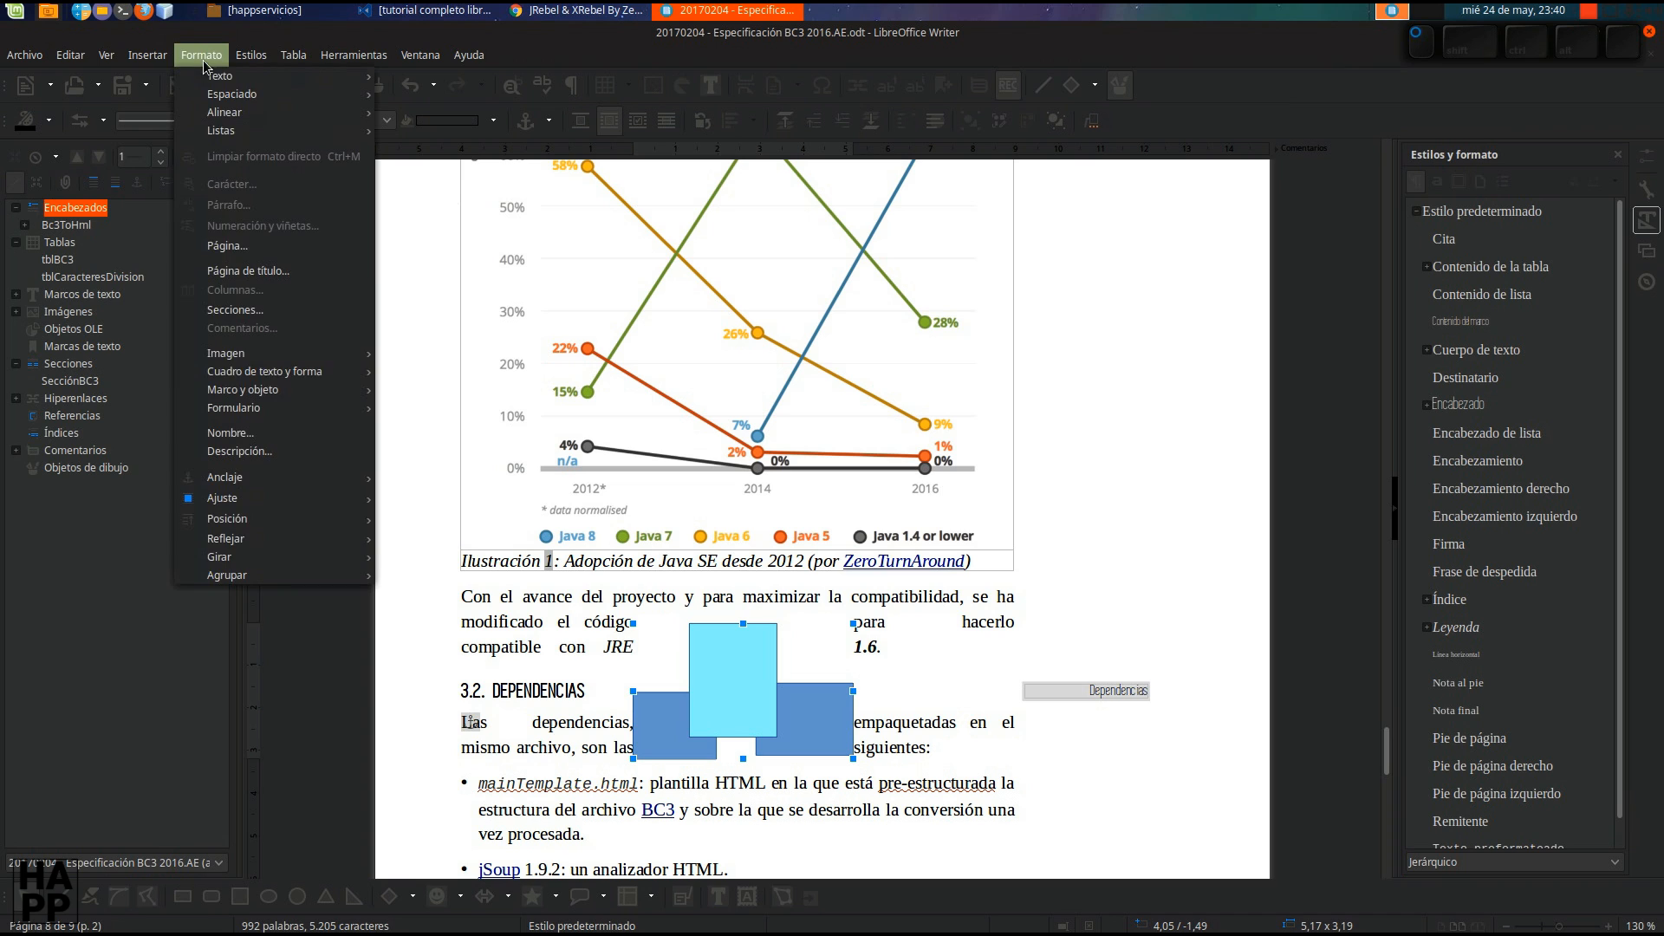
pyautogui.moveTo(325, 477)
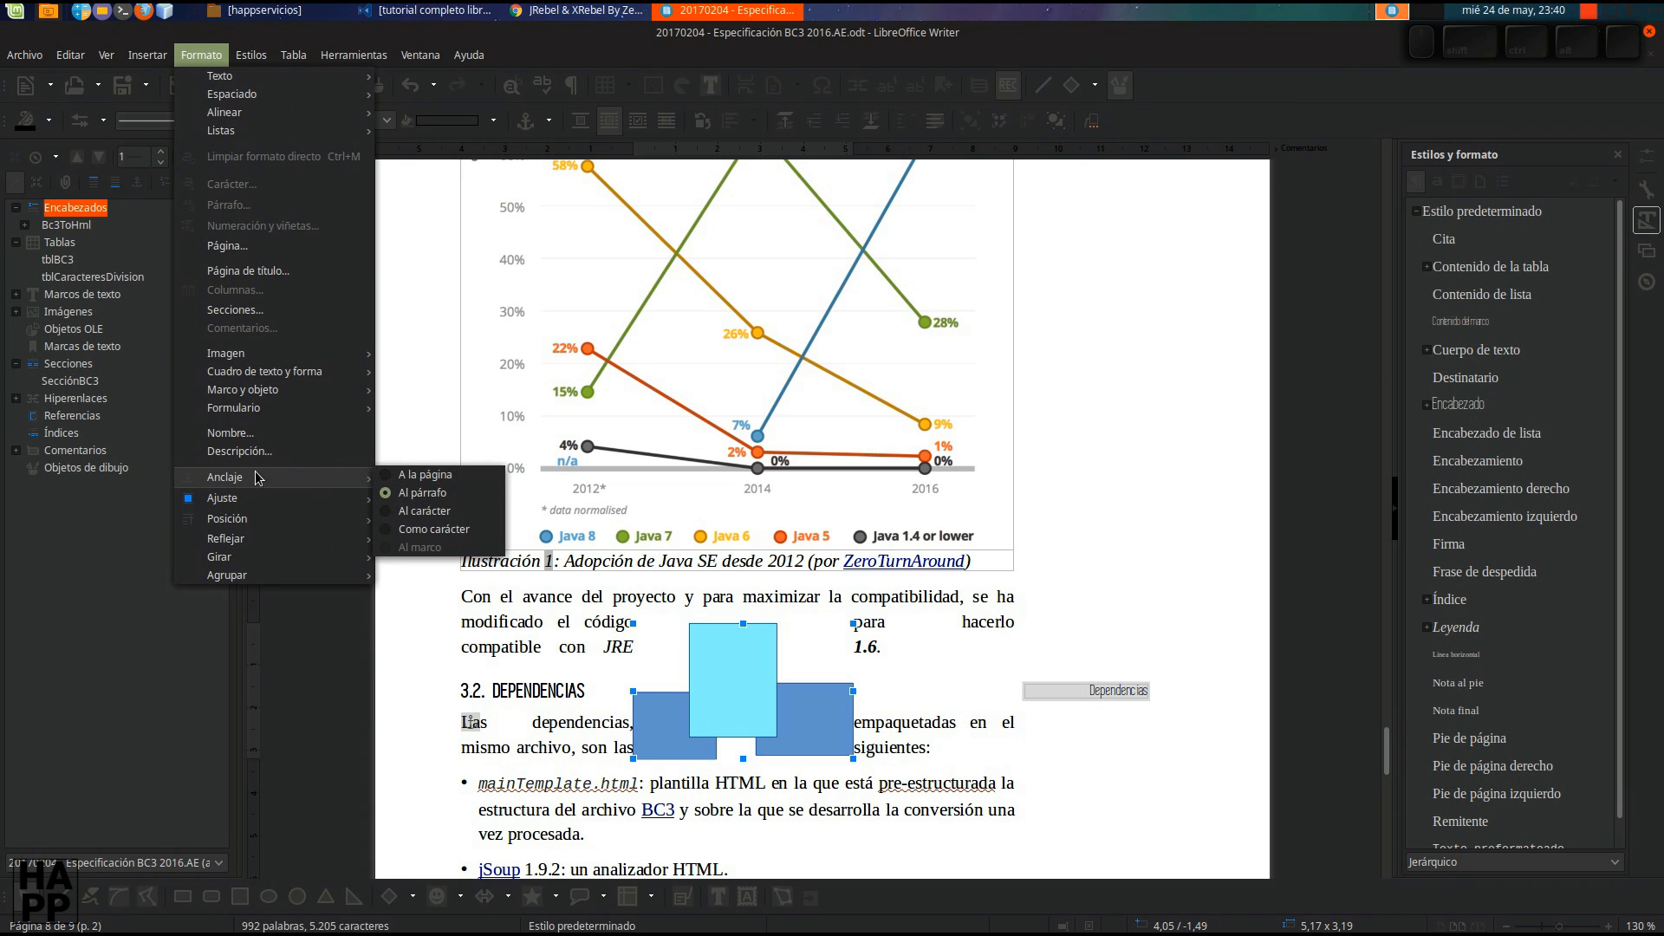
pyautogui.moveTo(289, 500)
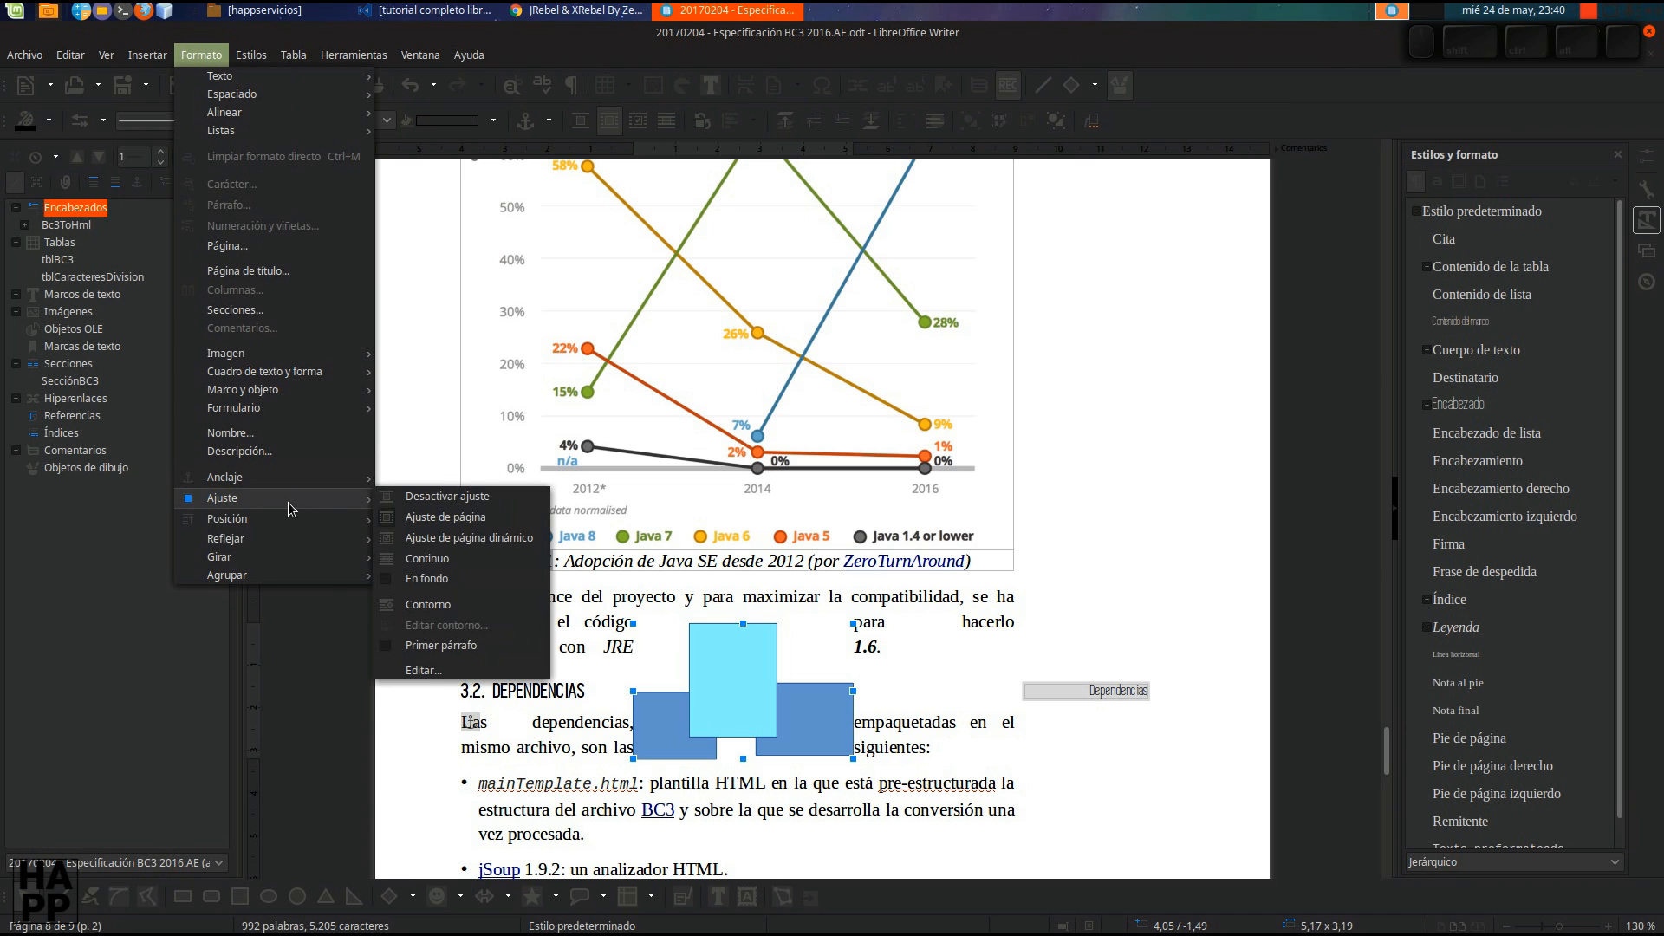
pyautogui.click(485, 545)
# Flip the grouped rectangles vertically.
pyautogui.click(208, 57)
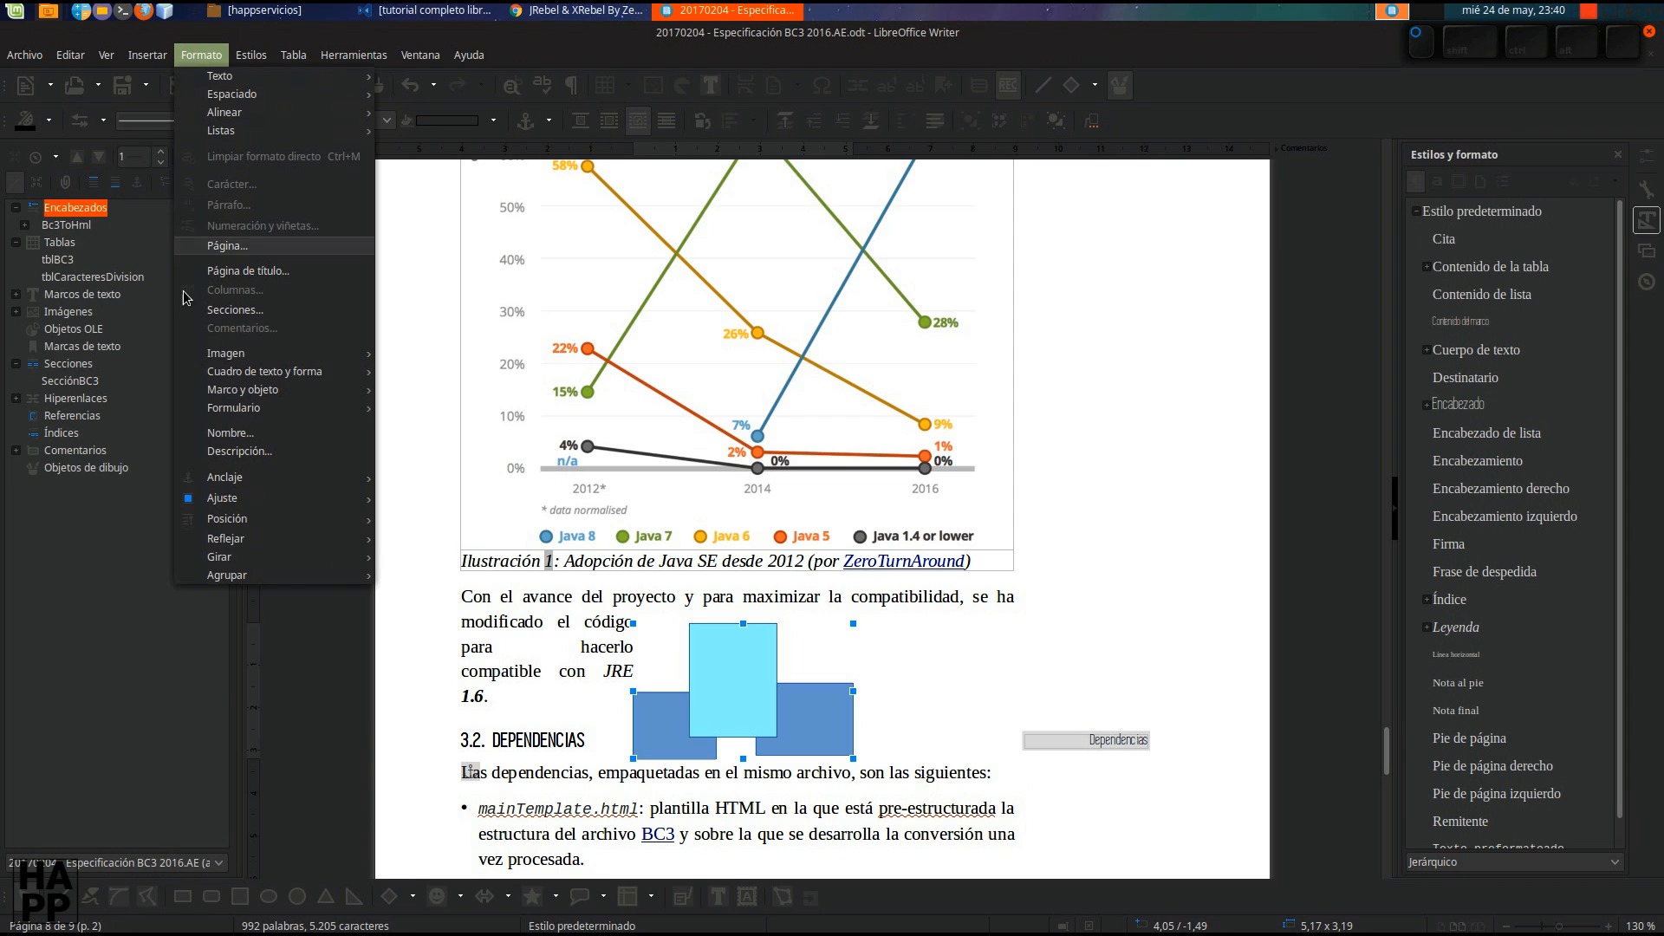
pyautogui.moveTo(311, 521)
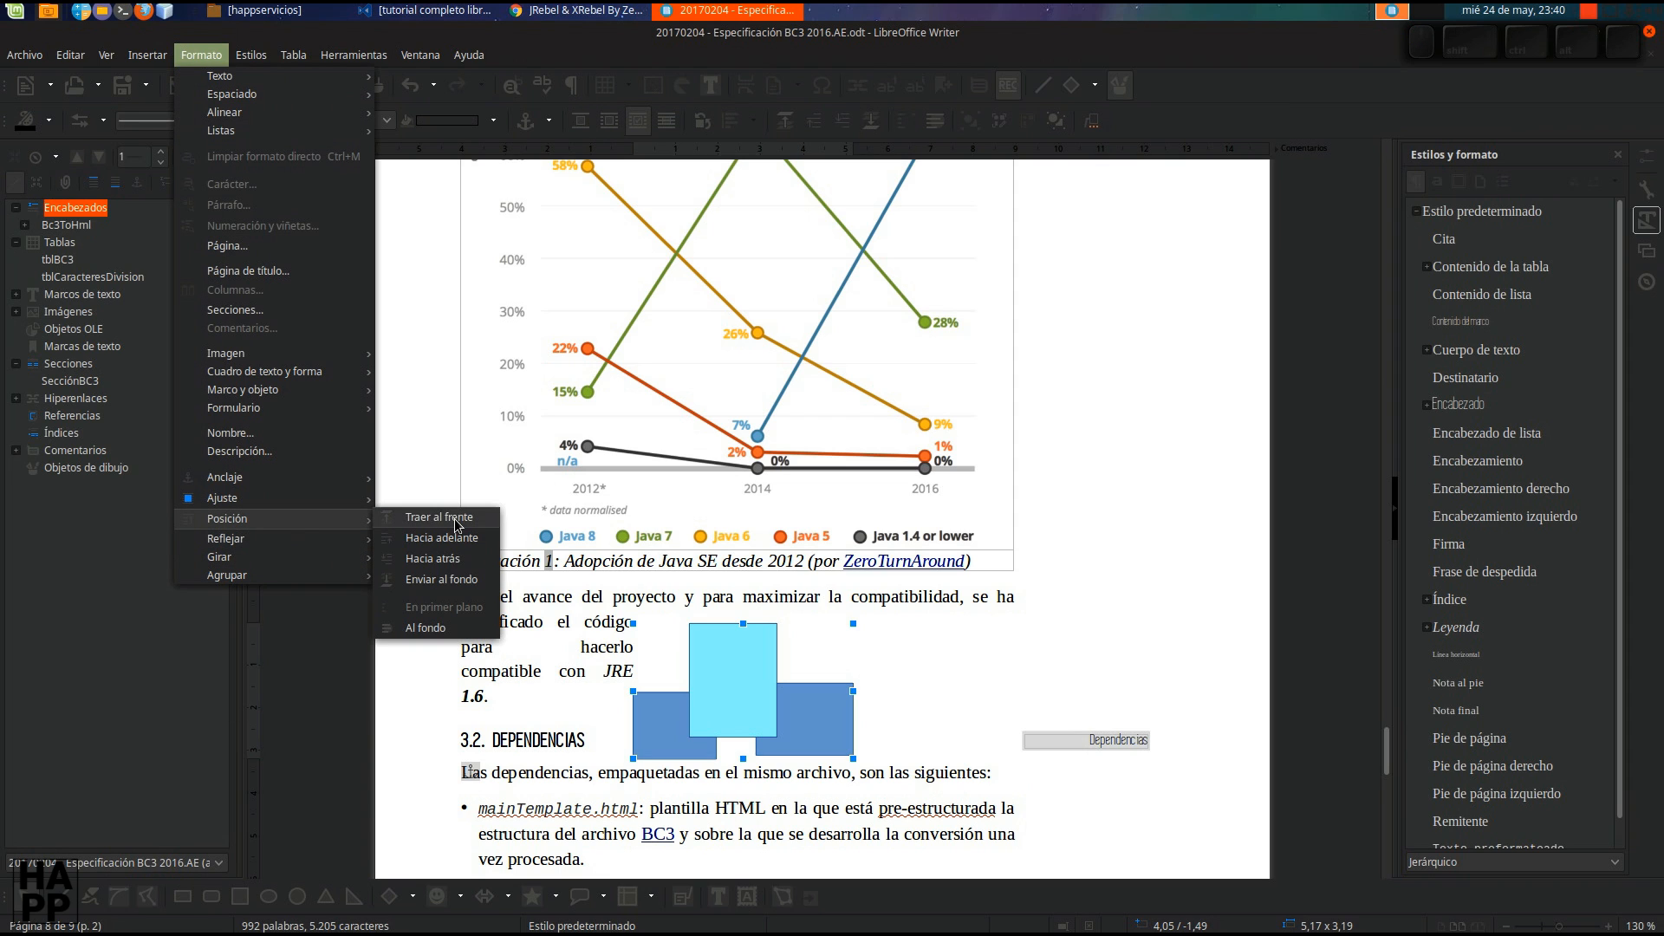
pyautogui.click(488, 544)
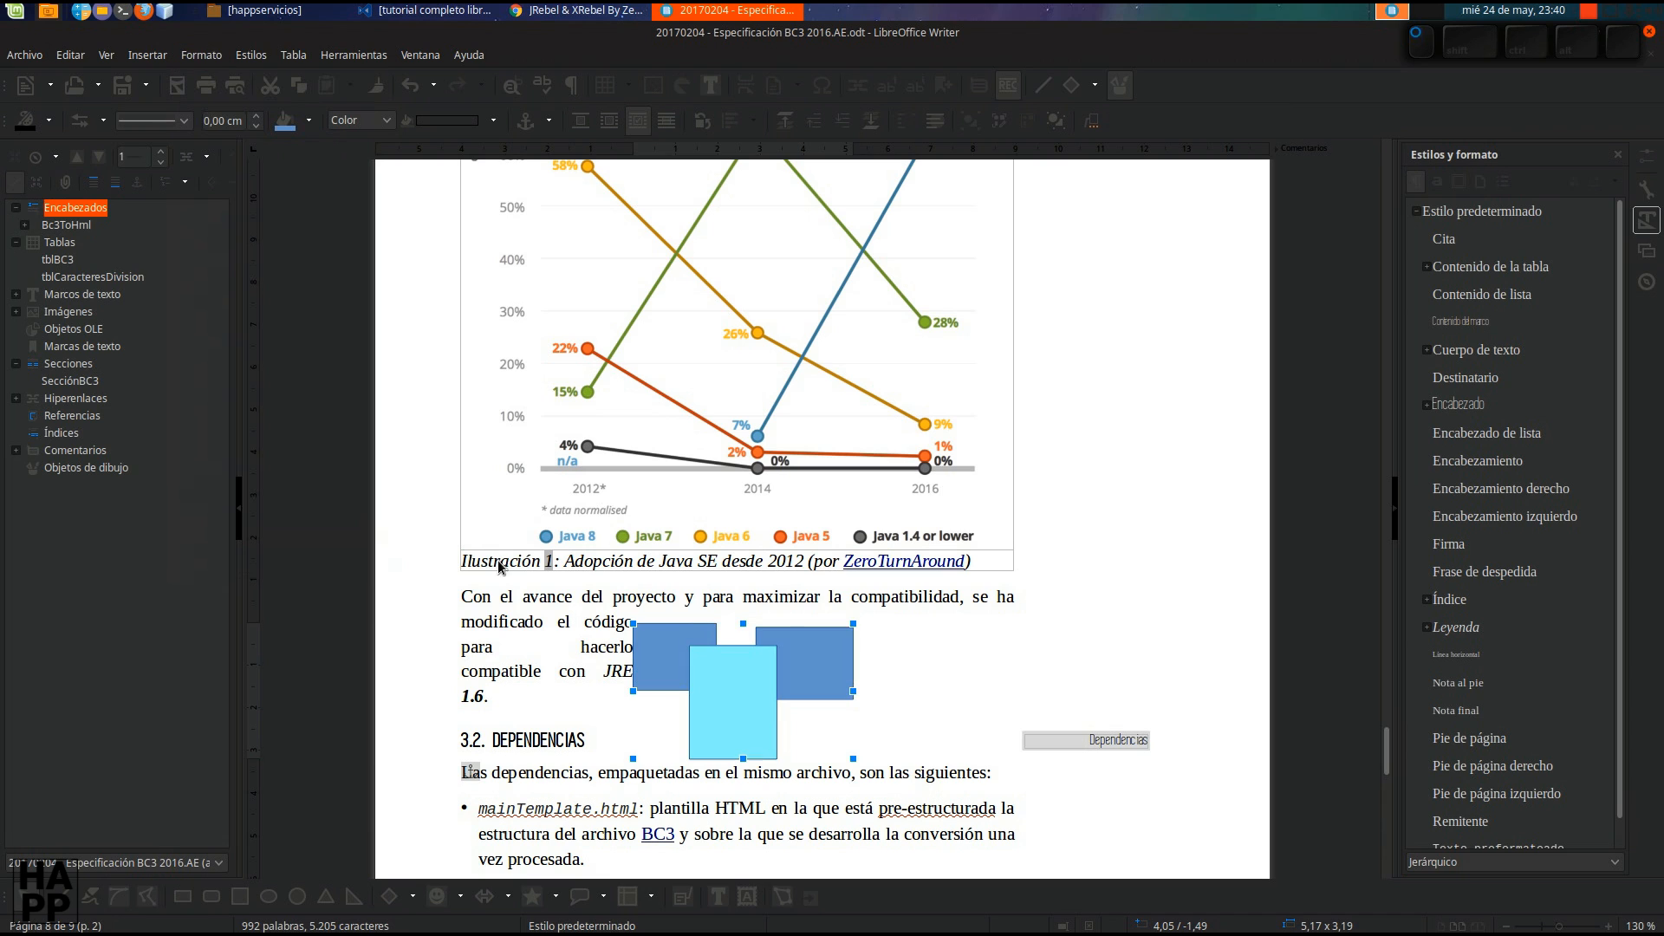
# Delete the grouped rectangles from the text above section 3.2.
pyautogui.click(533, 623)
pyautogui.click(720, 673)
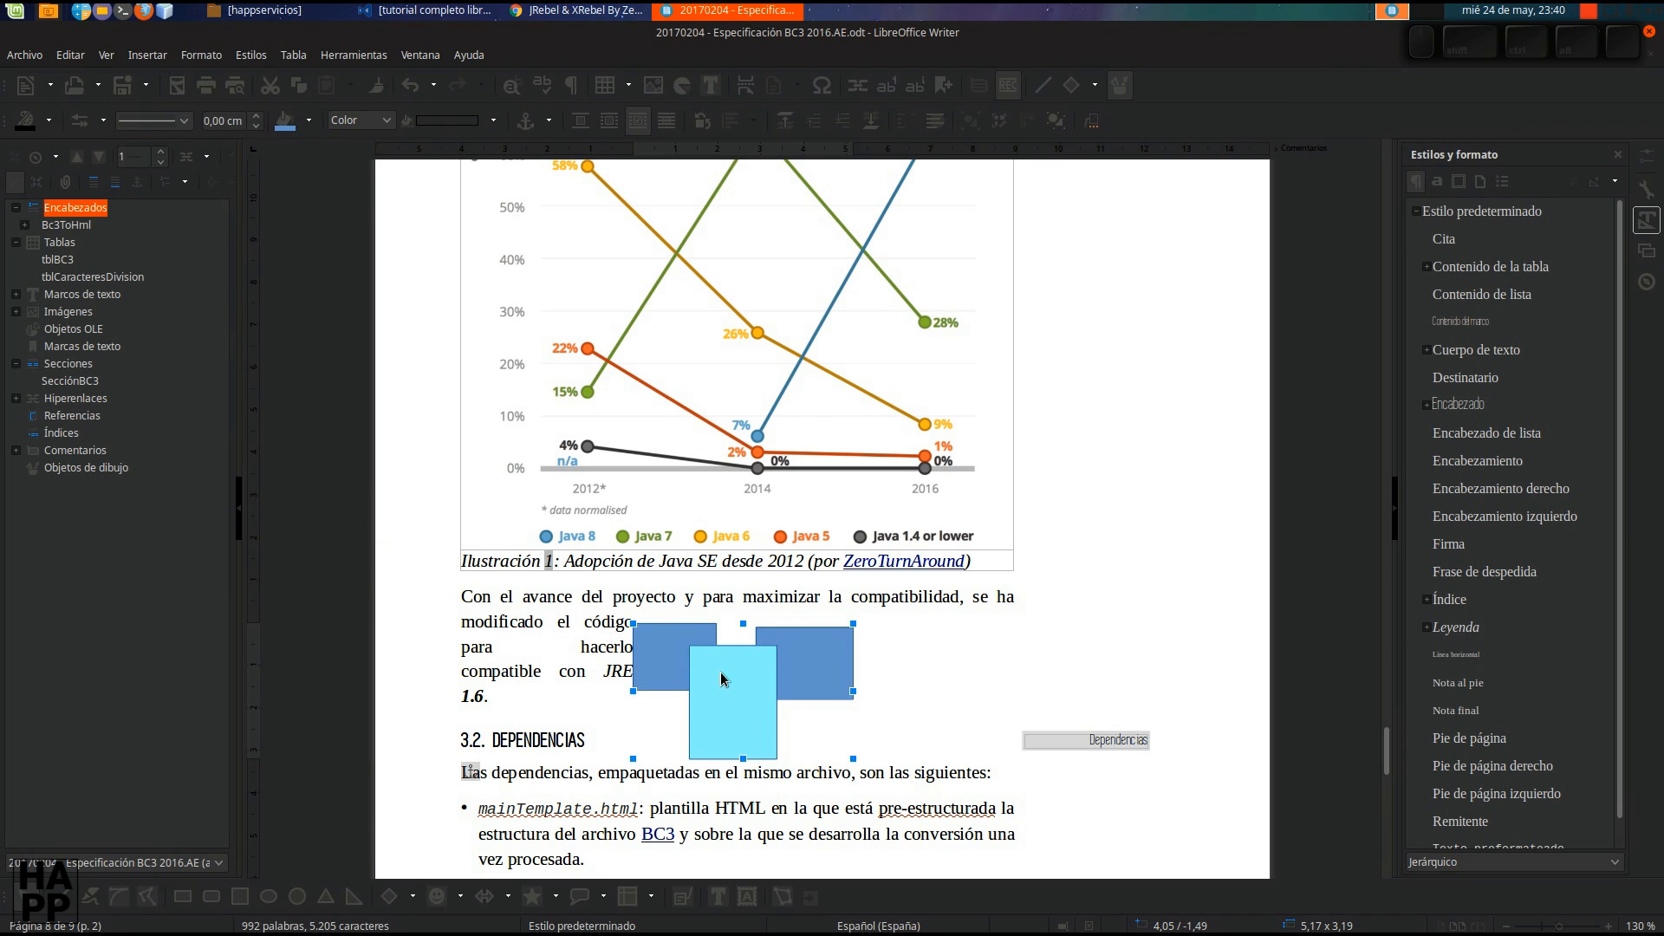
pyautogui.press('Delete')
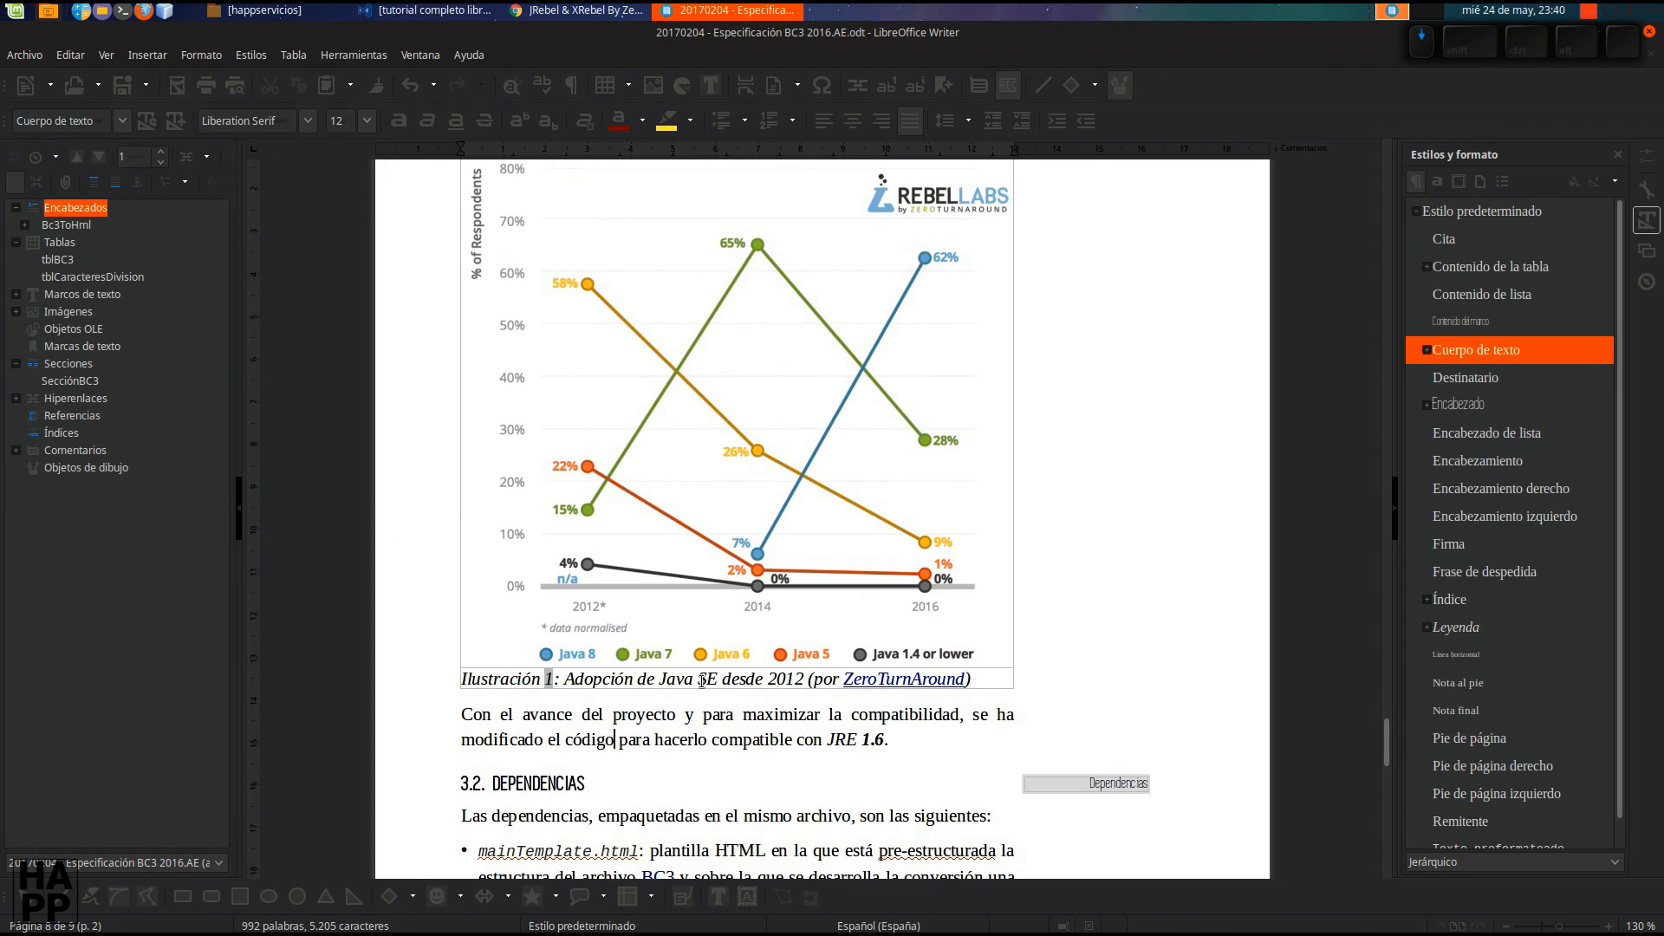
pyautogui.scroll(1, 702, 681)
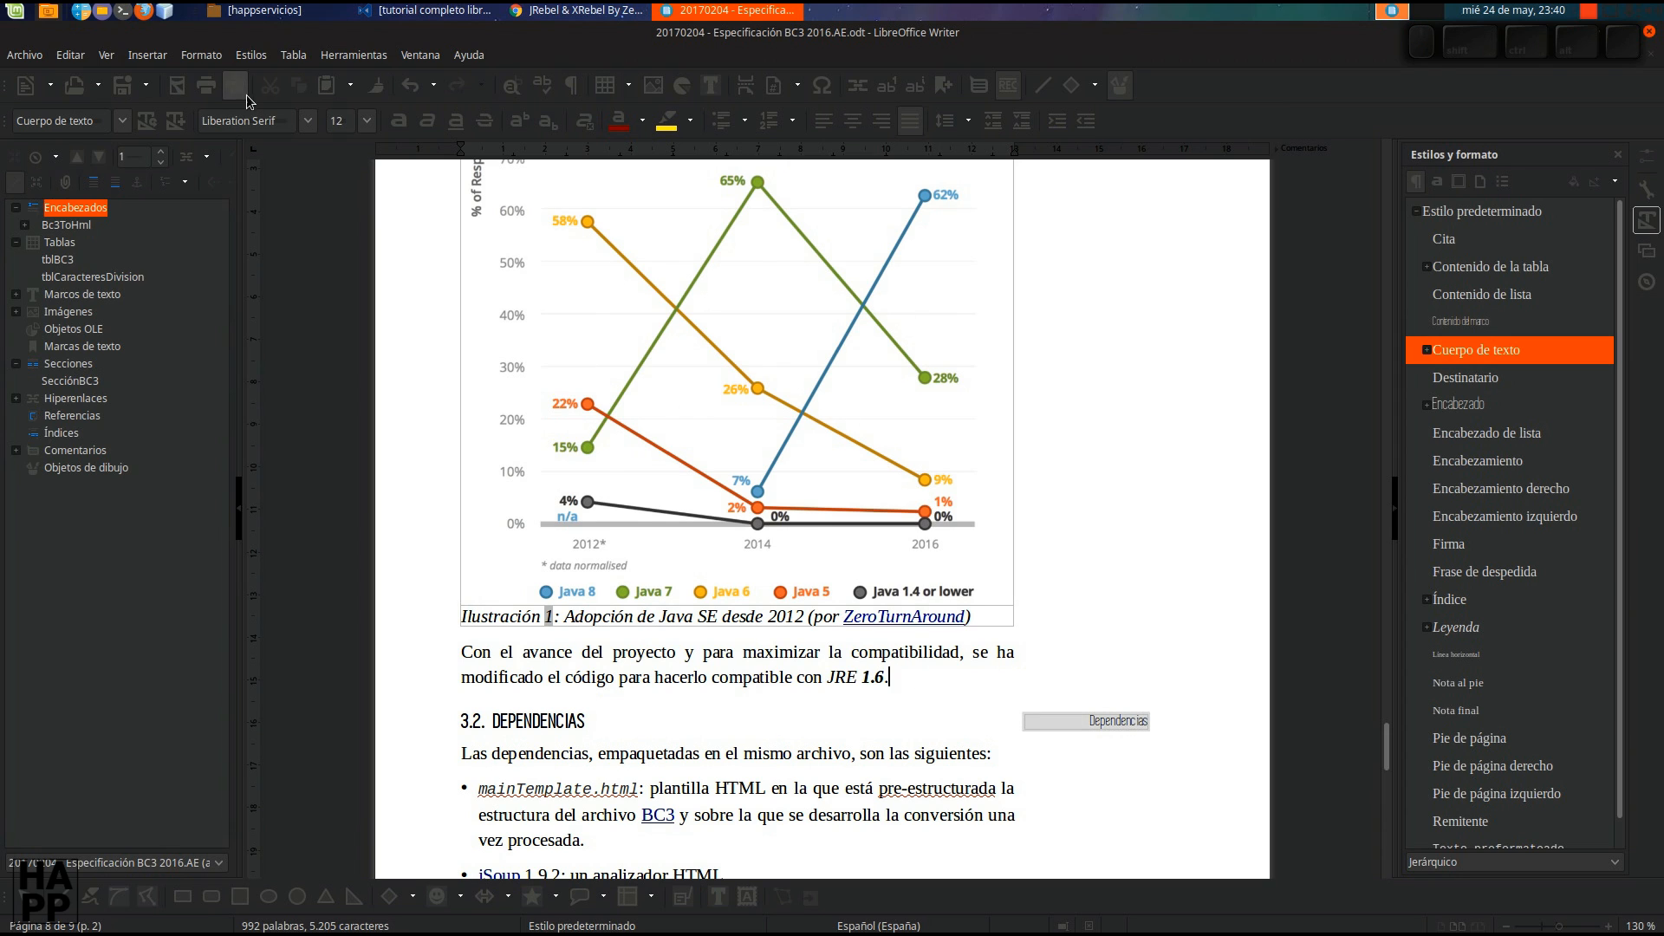
pyautogui.click(212, 57)
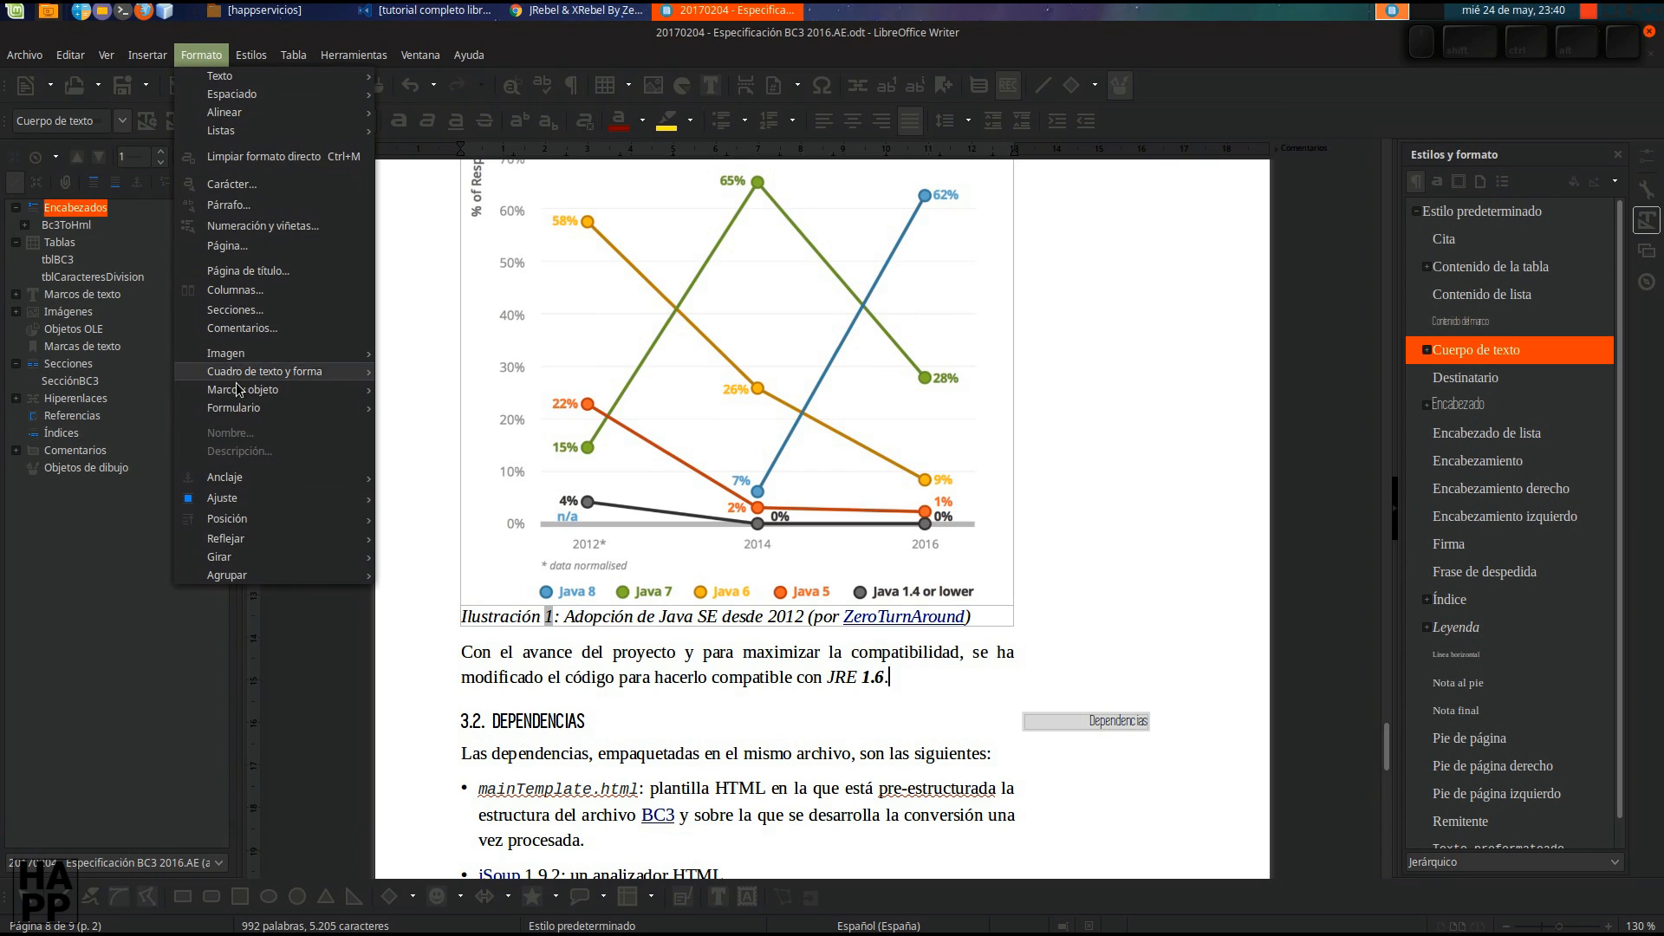
pyautogui.click(1234, 100)
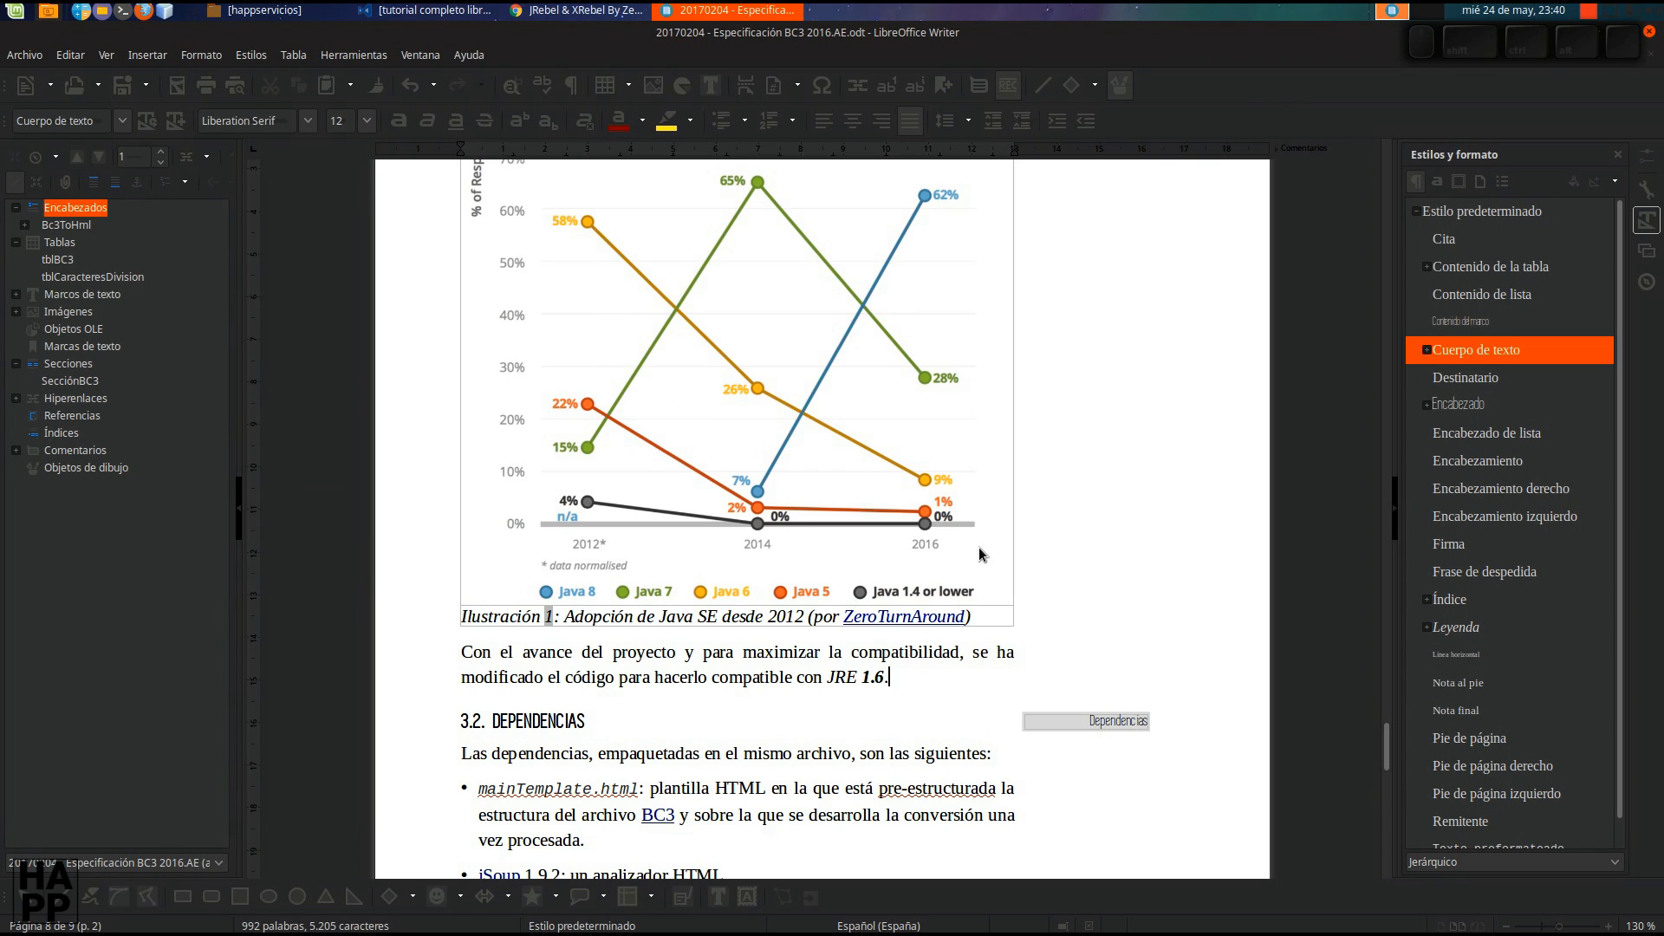